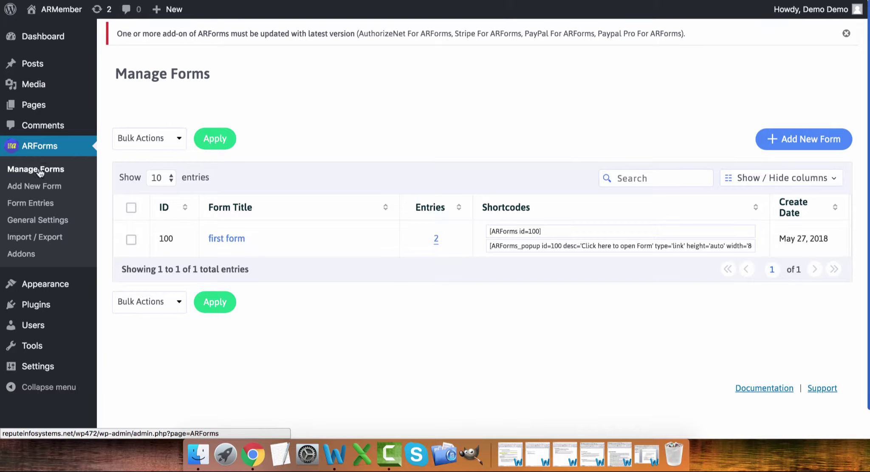
# - Open ARForms Manage Forms, which lists only 'first form' with ID 100
pyautogui.click(40, 172)
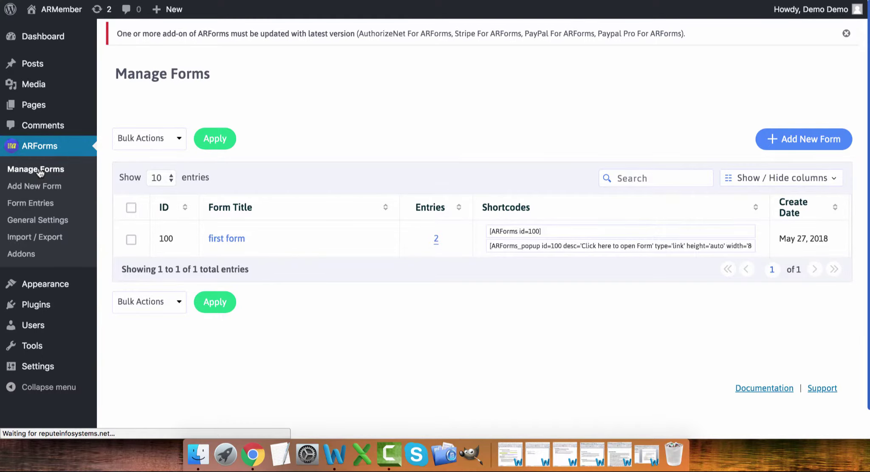
pyautogui.moveTo(327, 235)
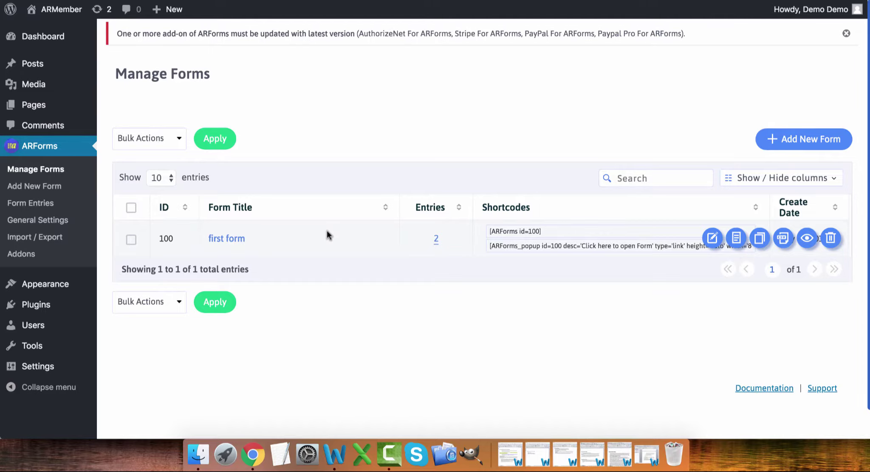
# - Create a blank form titled 'Test 3' with the Material Style theme
pyautogui.click(790, 140)
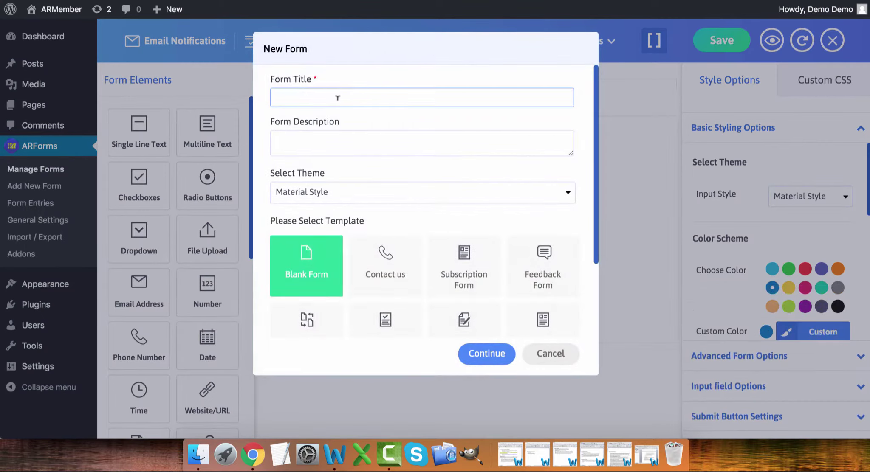
pyautogui.write('T')
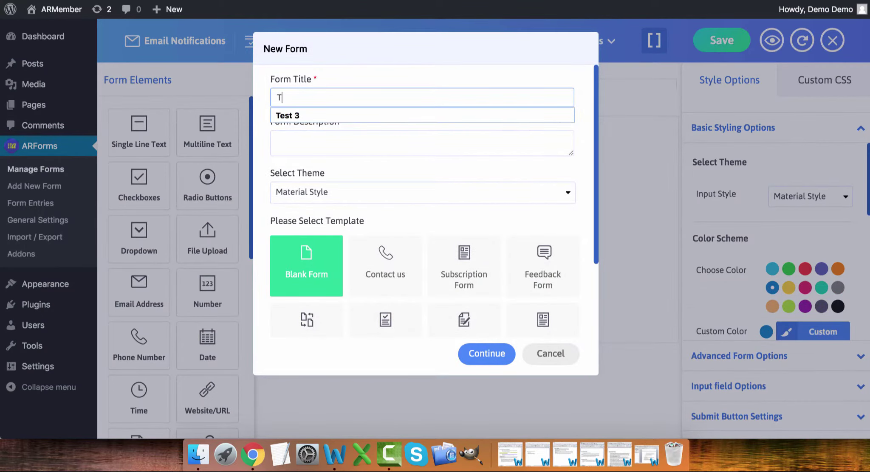
pyautogui.write('est 3')
pyautogui.click(350, 146)
pyautogui.click(353, 195)
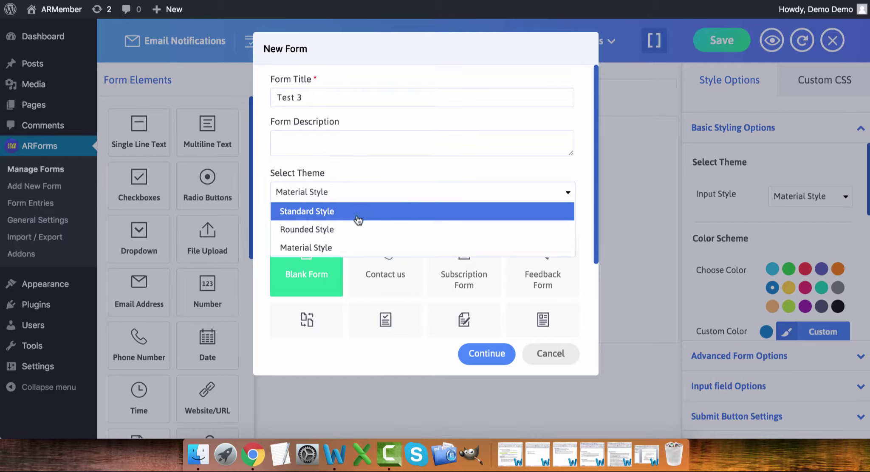
pyautogui.click(359, 248)
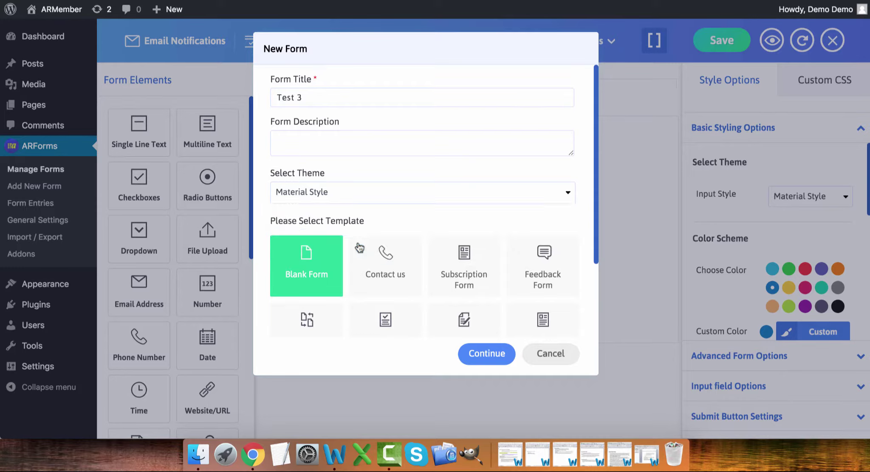
pyautogui.scroll(-5, 359, 248)
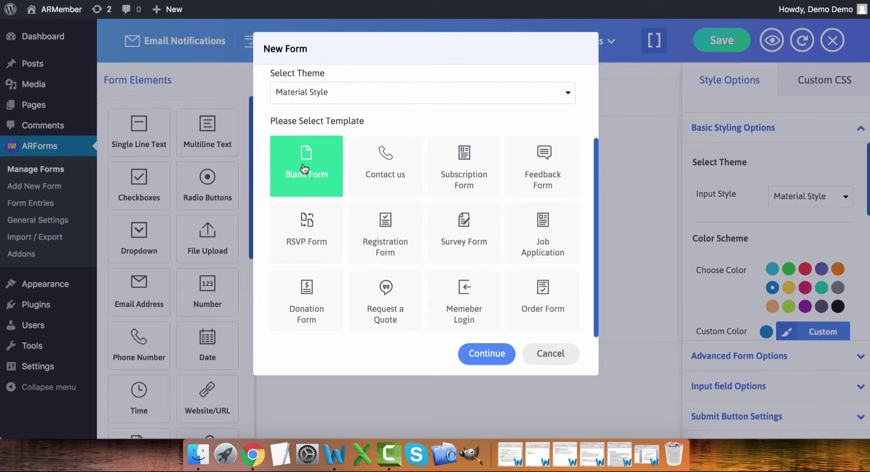
pyautogui.click(475, 358)
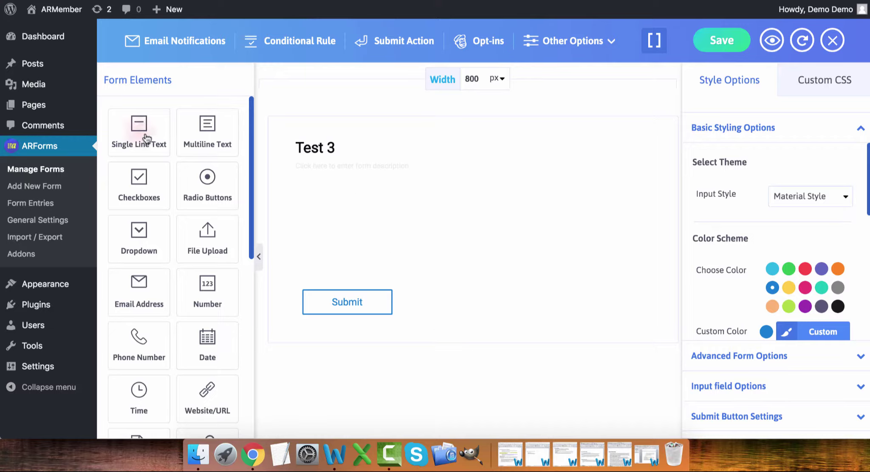
# - Add a single-line 'First Name' field and duplicate it as 'Last Name'
pyautogui.moveTo(146, 137); pyautogui.dragTo(364, 181)
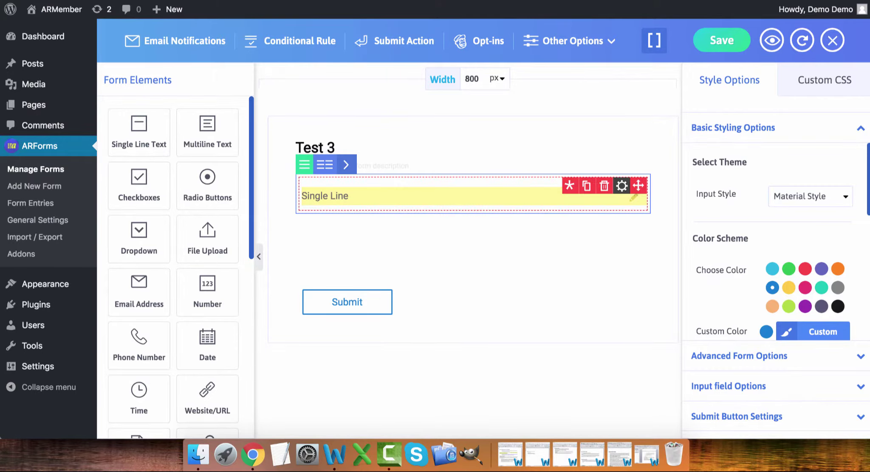
pyautogui.click(344, 196)
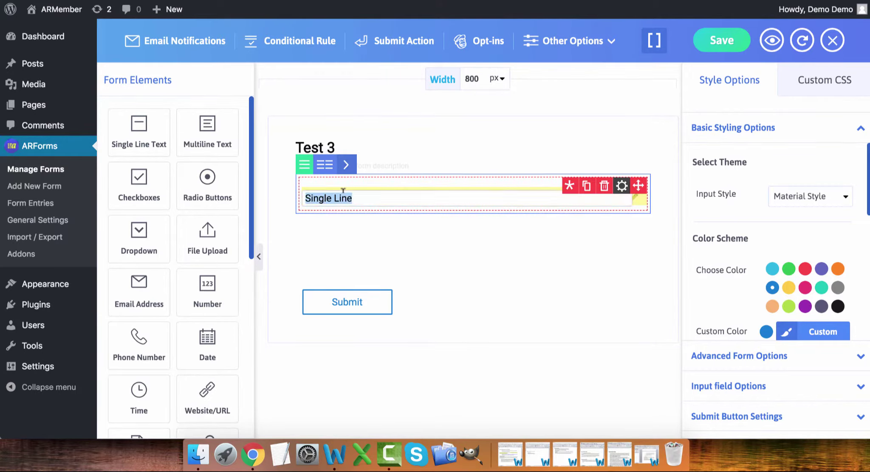
pyautogui.write('First Name')
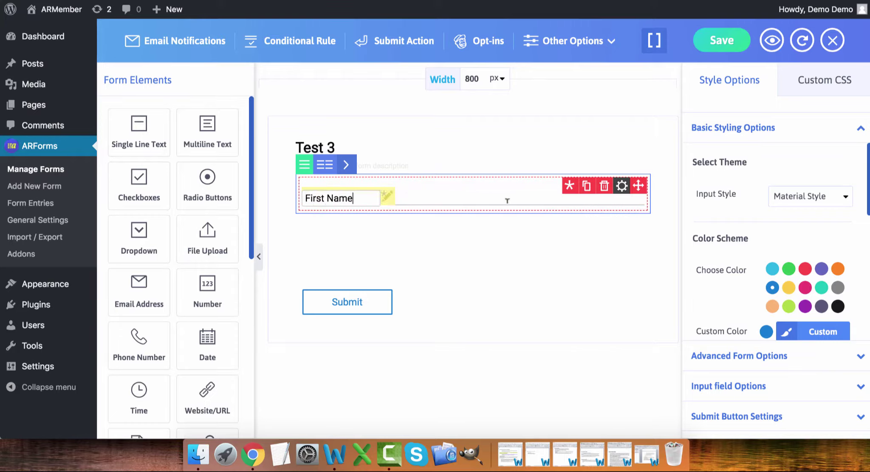
pyautogui.click(588, 191)
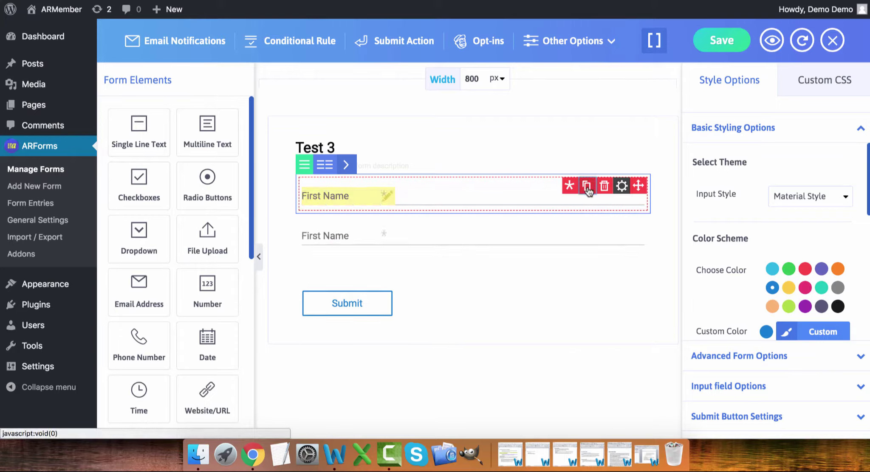
pyautogui.click(320, 238)
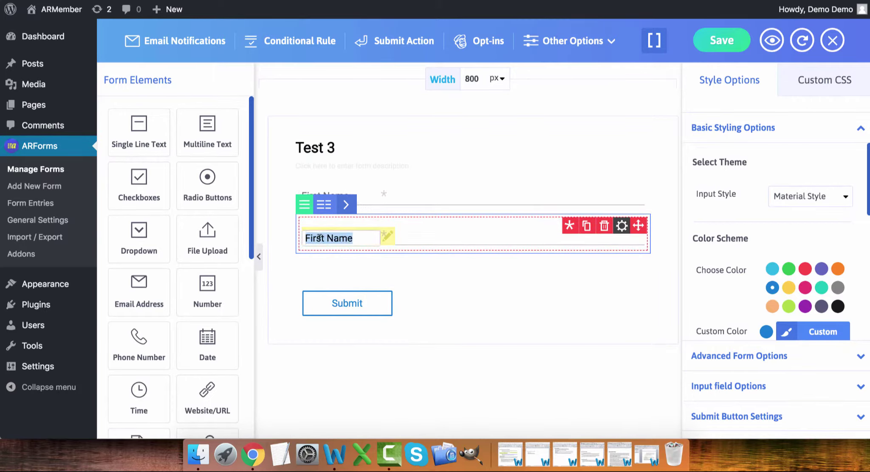
pyautogui.write('Last Name')
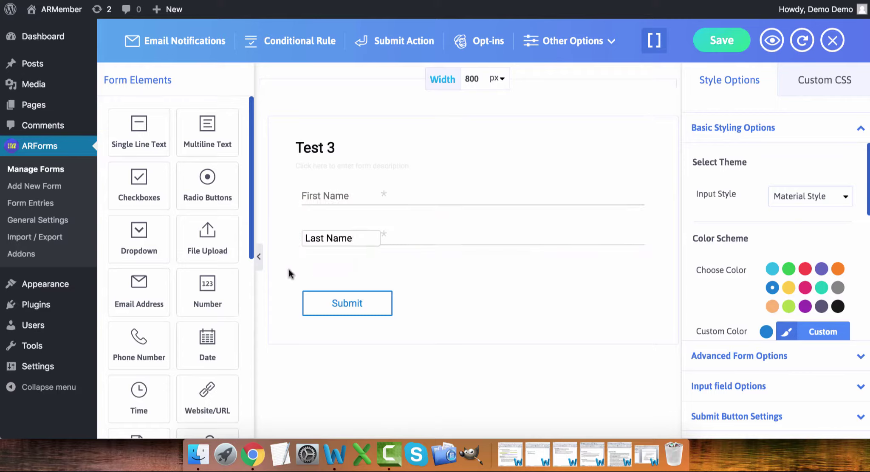
# - Add an Email Address field below Last Name and review the form
pyautogui.click(152, 288)
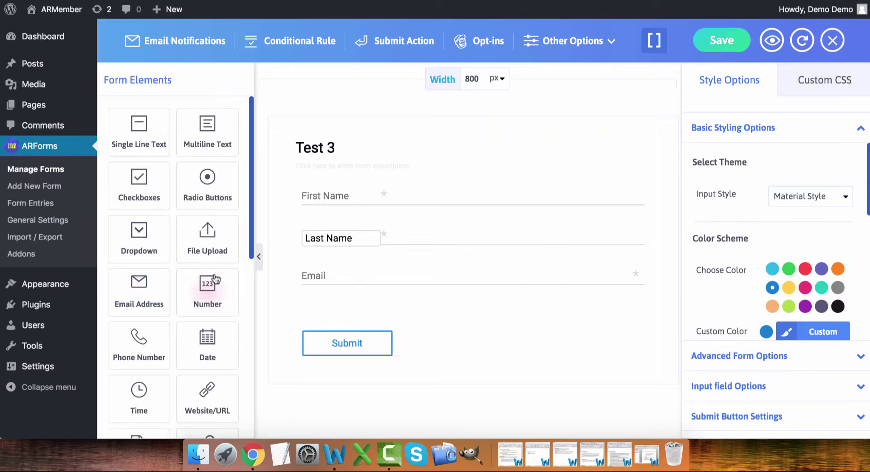
pyautogui.scroll(-4, 216, 279)
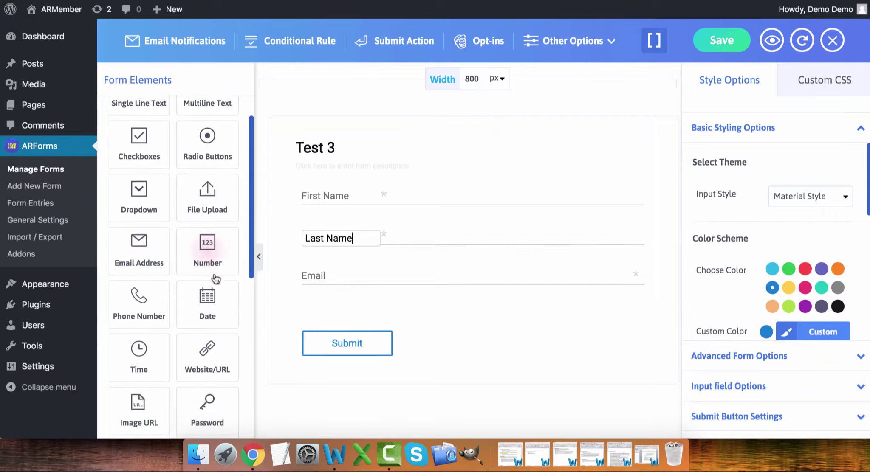
pyautogui.scroll(-5, 216, 280)
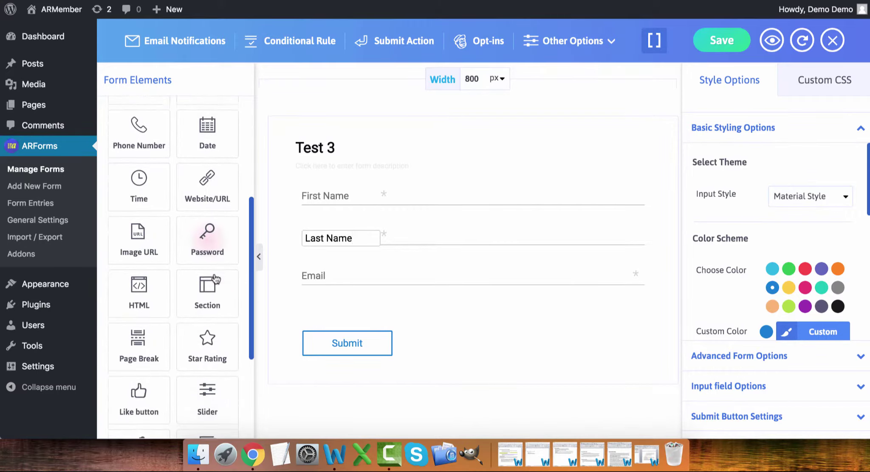
pyautogui.scroll(-3, 216, 279)
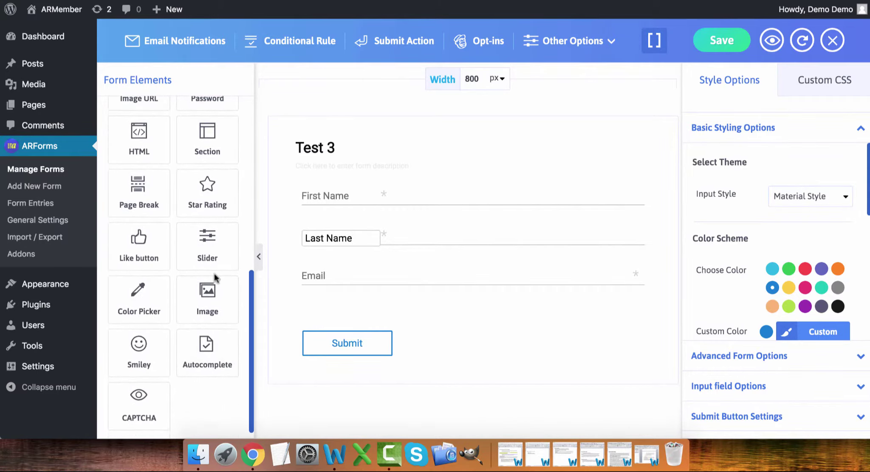
pyautogui.scroll(3, 216, 279)
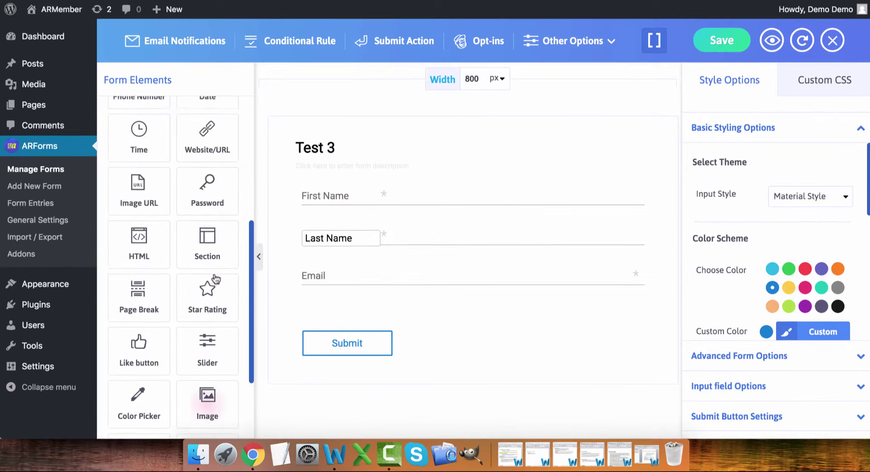
pyautogui.scroll(-3, 216, 279)
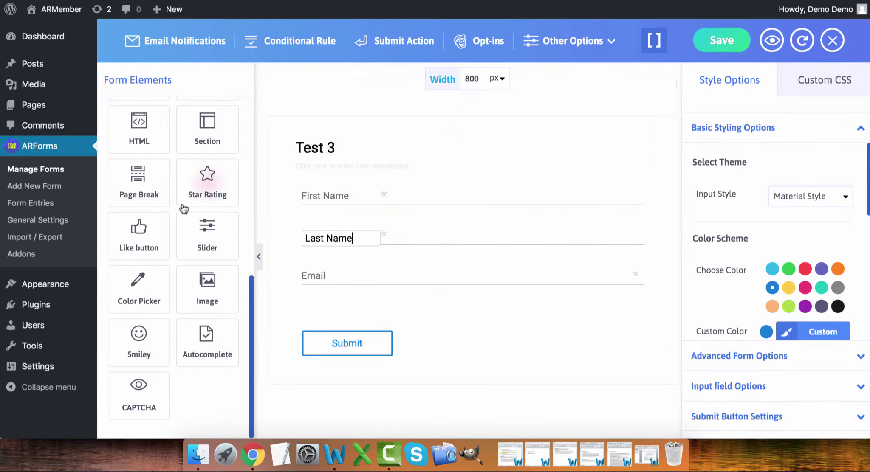
pyautogui.scroll(5, 184, 208)
pyautogui.scroll(5, 183, 208)
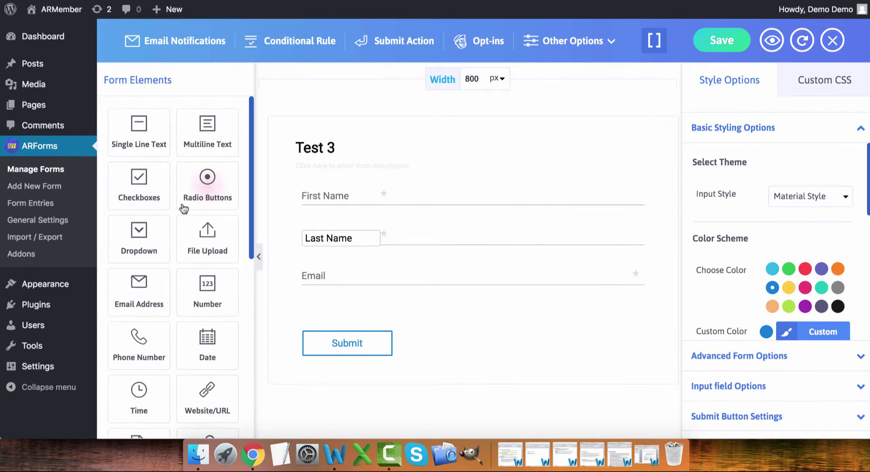
# - Add a File Upload field below Email, leaving all file types allowed
pyautogui.moveTo(208, 240); pyautogui.dragTo(385, 336)
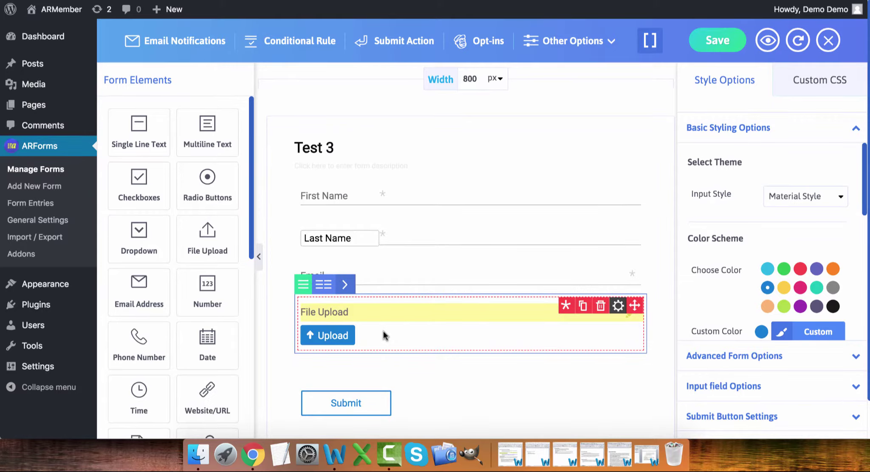
pyautogui.click(617, 306)
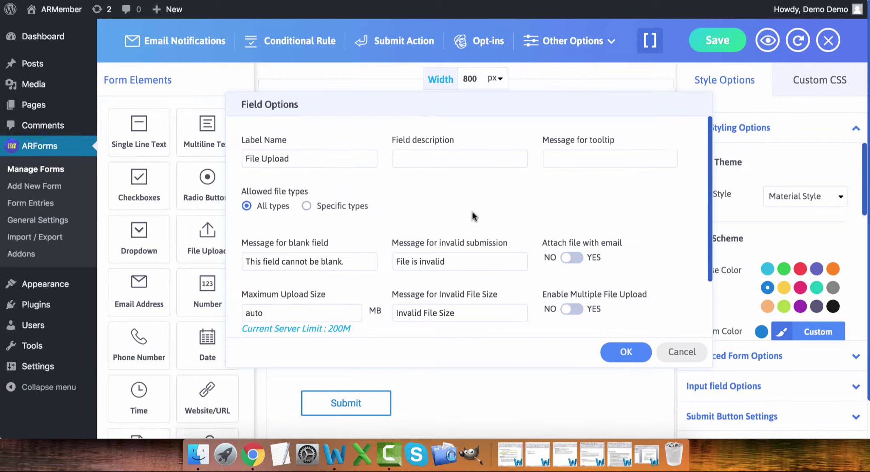
pyautogui.click(307, 206)
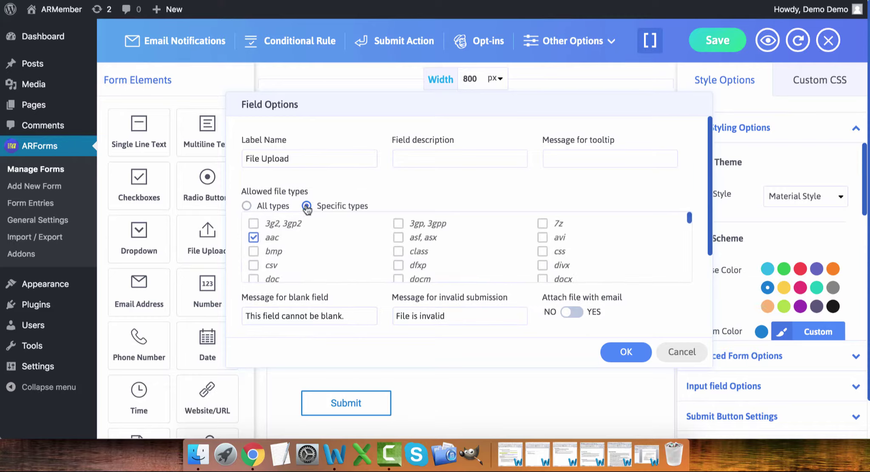
pyautogui.click(246, 206)
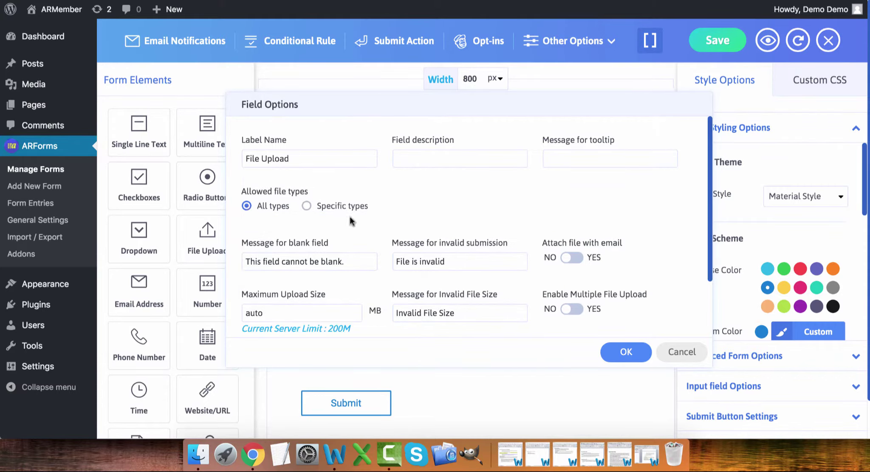
pyautogui.scroll(-1, 390, 210)
pyautogui.scroll(-3, 390, 209)
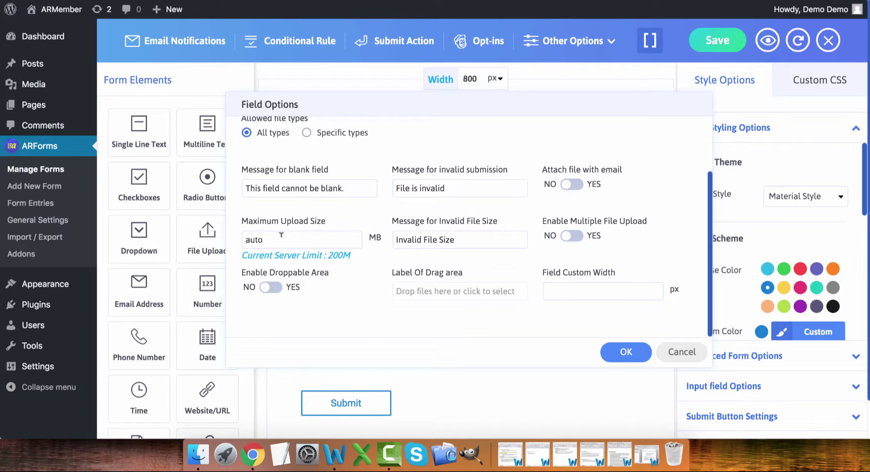
pyautogui.click(678, 353)
pyautogui.scroll(-1, 412, 172)
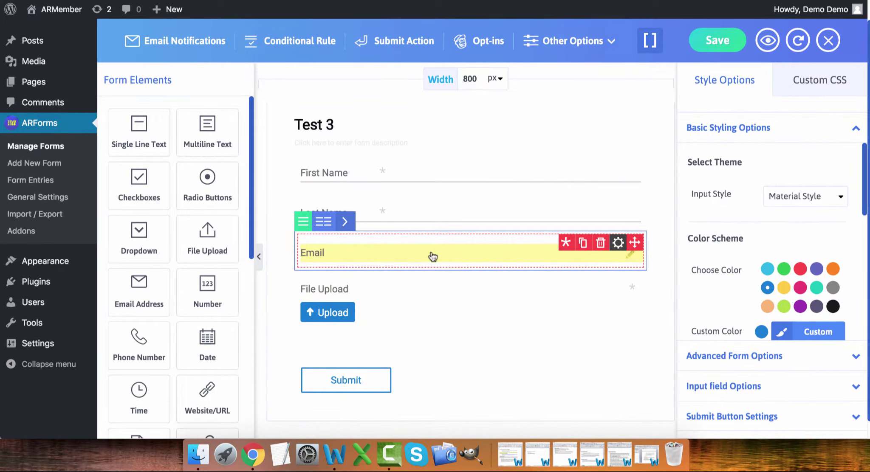
# - Place First Name and Last Name in one two-column row with a narrower First Name column
pyautogui.click(345, 142)
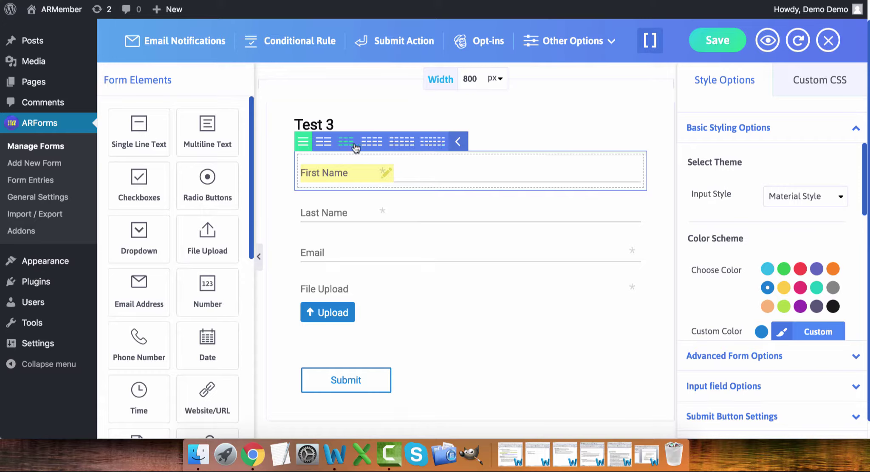
pyautogui.click(324, 143)
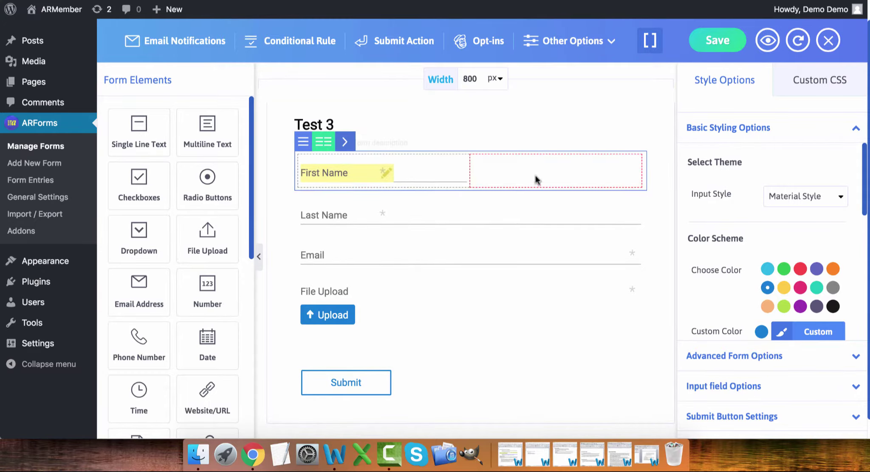
pyautogui.moveTo(405, 205)
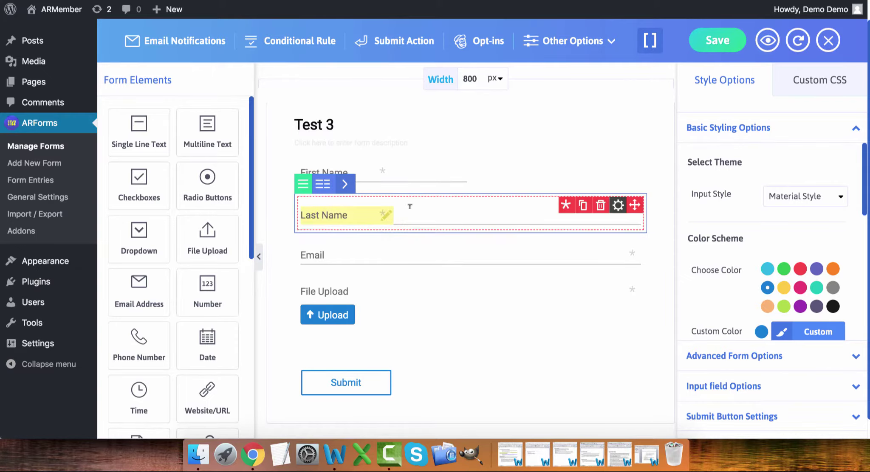
pyautogui.moveTo(635, 205); pyautogui.dragTo(576, 183)
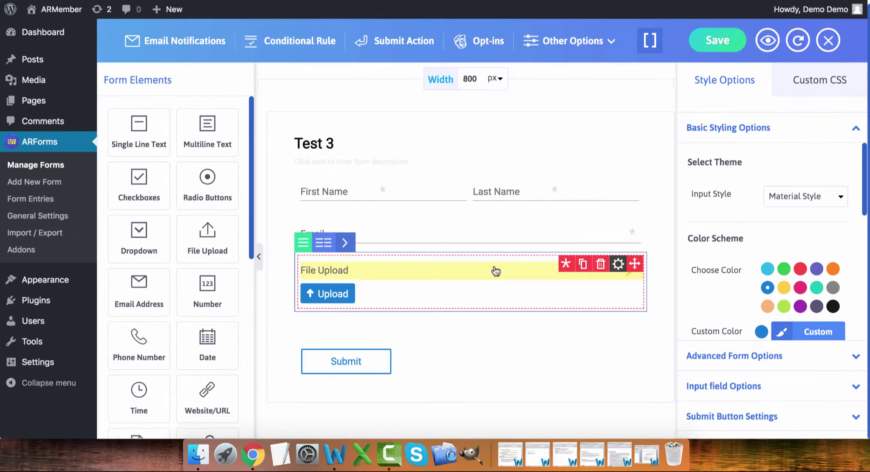
pyautogui.moveTo(467, 188)
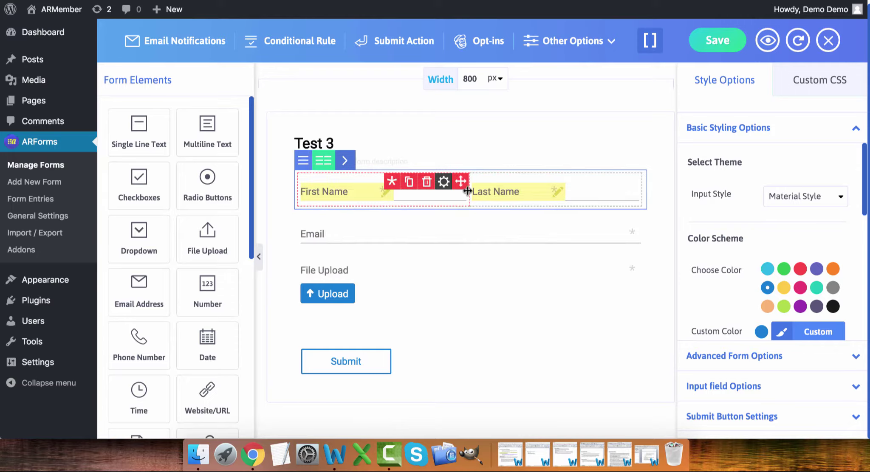
pyautogui.moveTo(467, 191); pyautogui.dragTo(432, 192)
pyautogui.moveTo(433, 192); pyautogui.dragTo(435, 192)
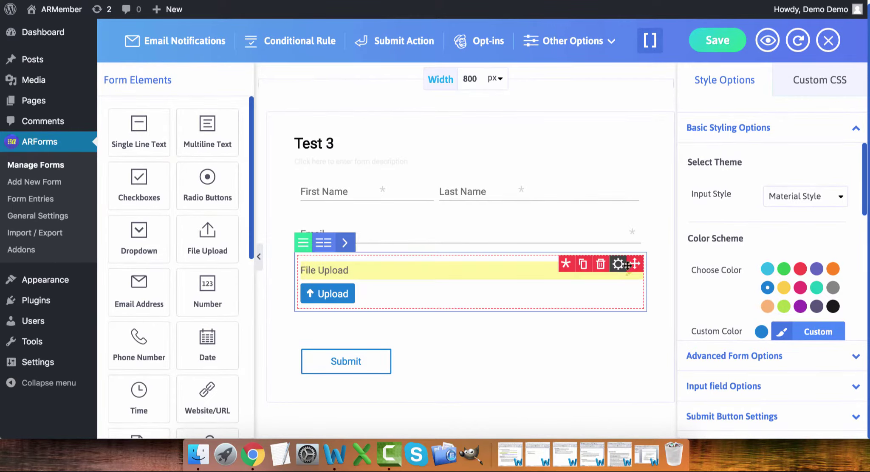
# - Delete the File Upload field and confirm the removal
pyautogui.click(601, 265)
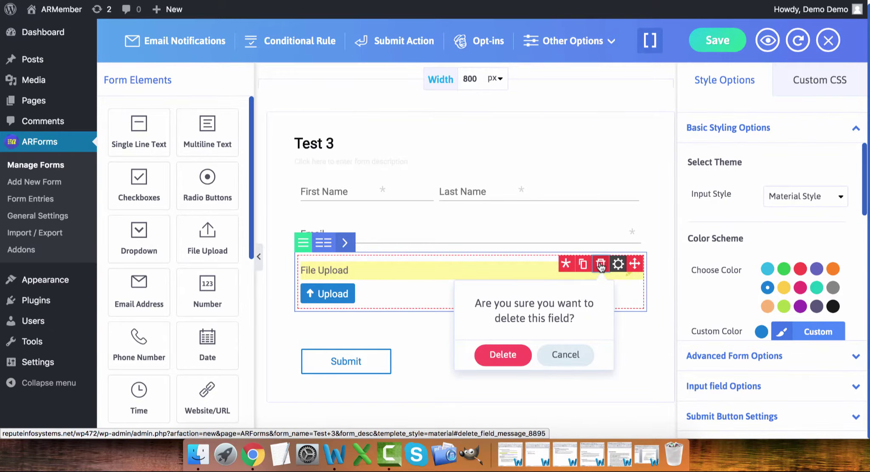
pyautogui.click(503, 354)
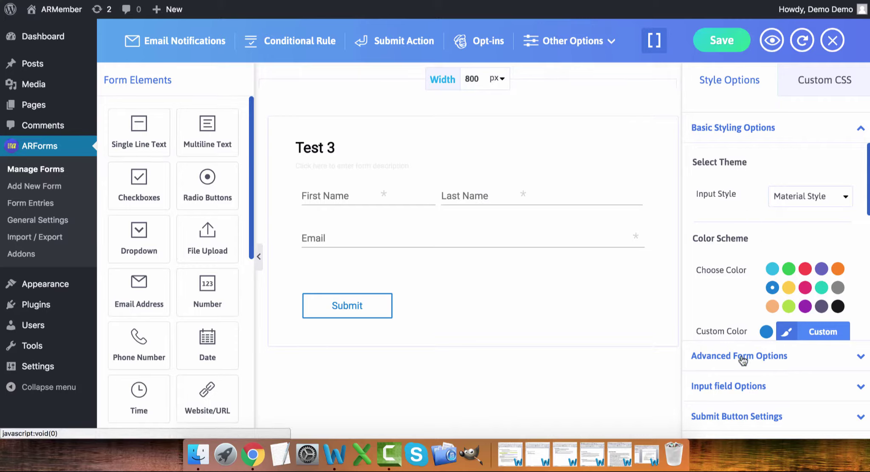
# - Switch the form colour scheme to red and set input field size to 4
pyautogui.scroll(-3, 784, 275)
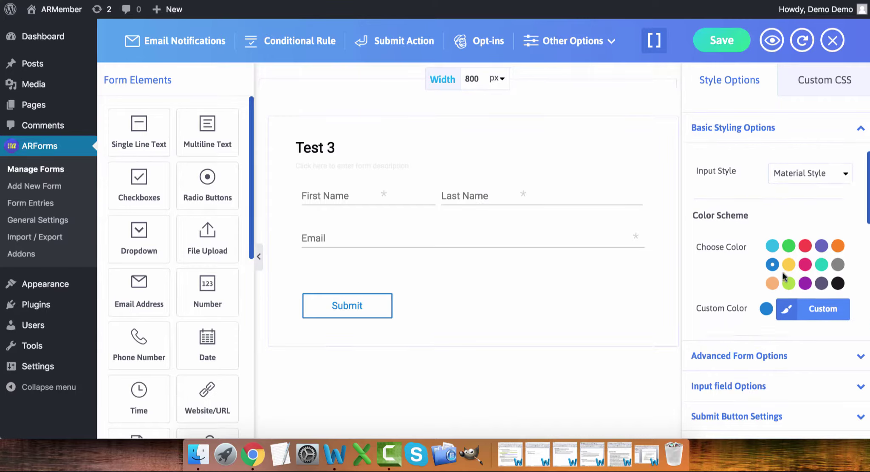
pyautogui.click(806, 183)
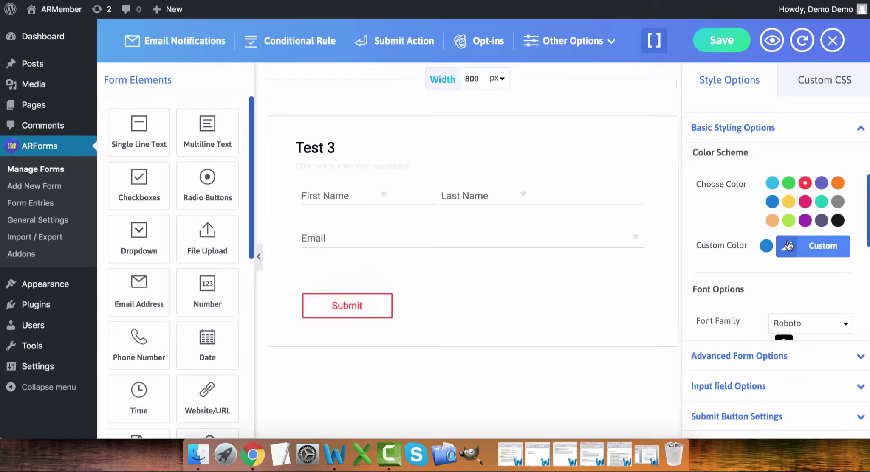
pyautogui.scroll(-4, 787, 246)
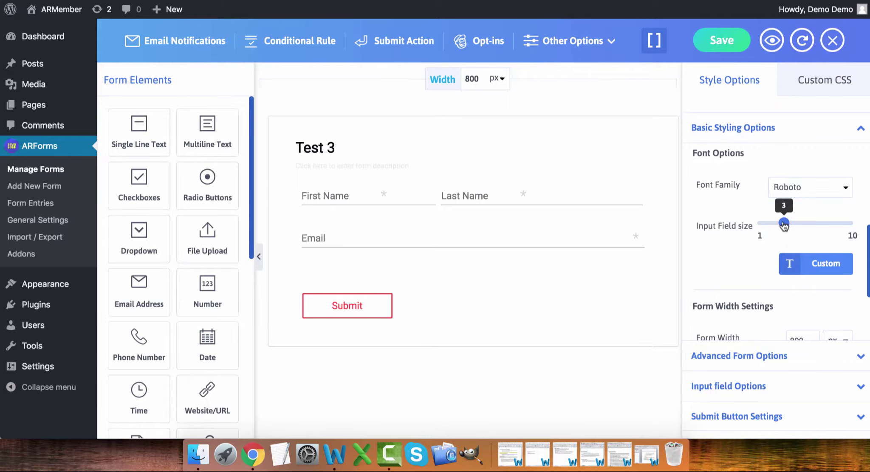
pyautogui.moveTo(784, 224); pyautogui.dragTo(792, 224)
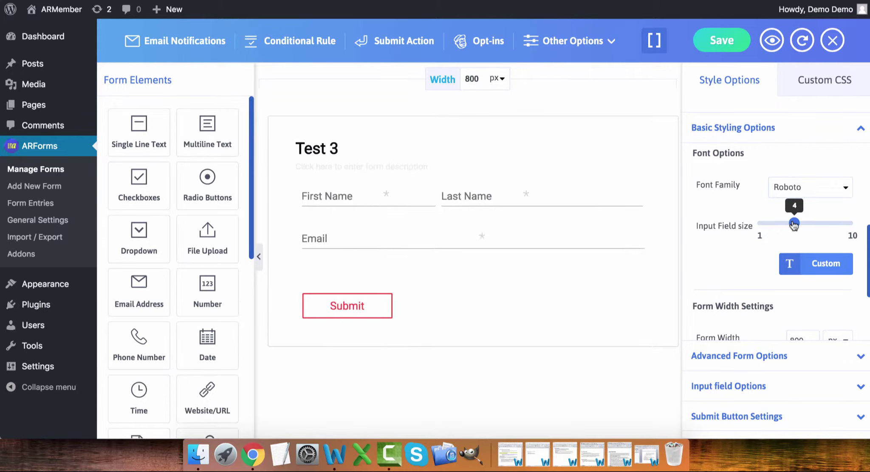
# - Set the validation message style to Modern and expand Advanced Form Options
pyautogui.scroll(-3, 779, 246)
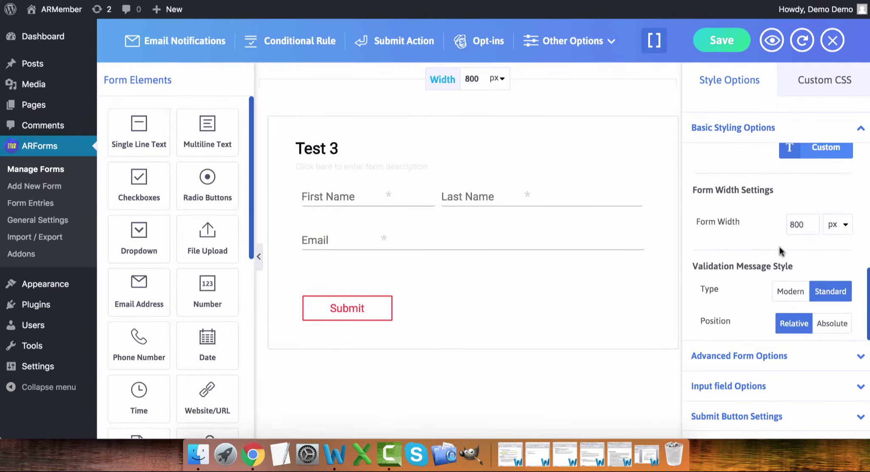
pyautogui.click(785, 291)
pyautogui.click(788, 297)
pyautogui.moveTo(505, 206)
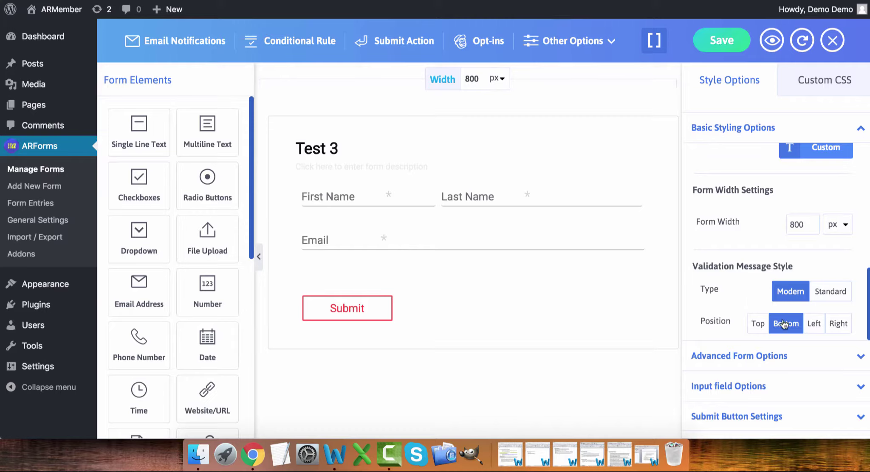
pyautogui.click(747, 359)
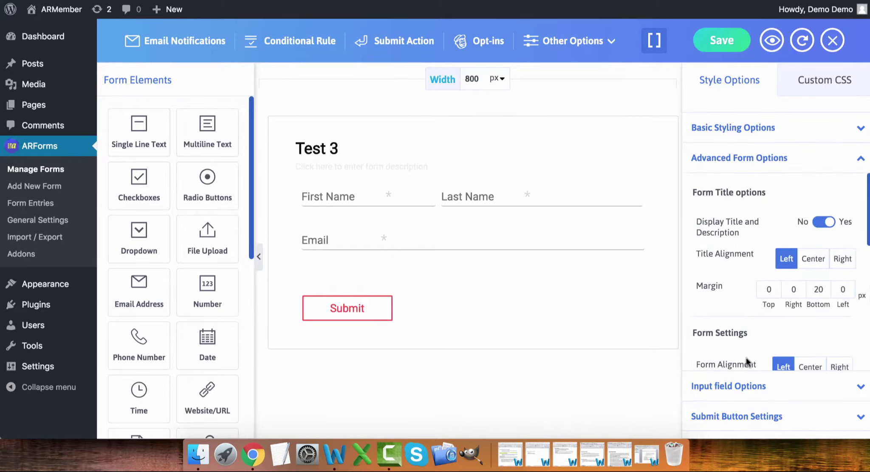
# - Set the form title alignment to Center
pyautogui.scroll(-2, 725, 291)
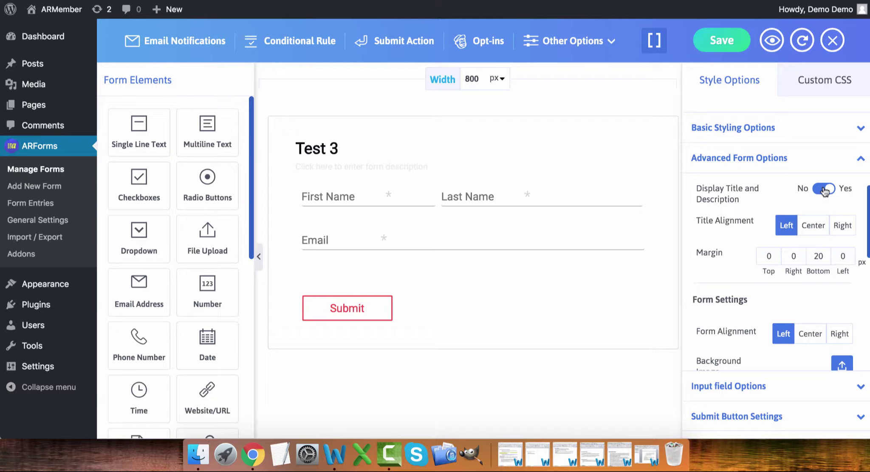
pyautogui.scroll(-2, 768, 204)
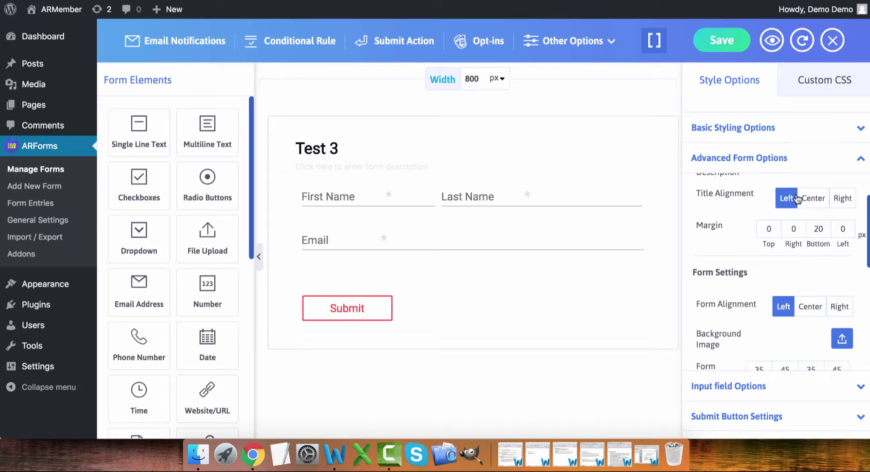
pyautogui.click(811, 201)
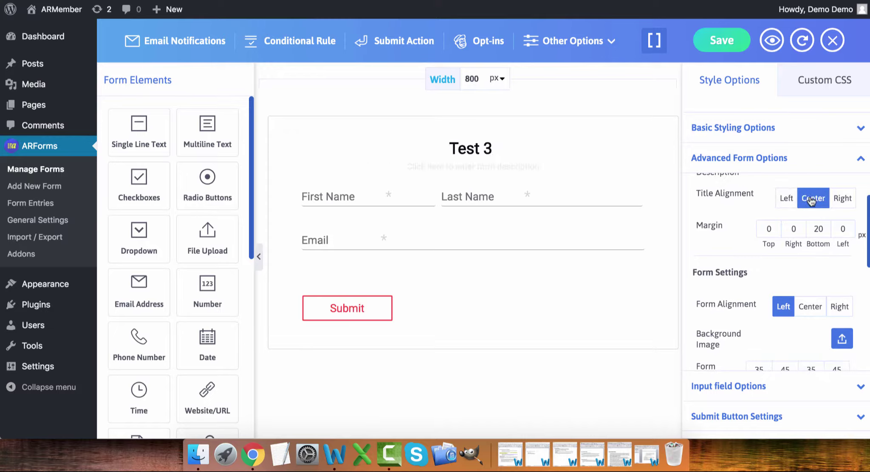
# - Lower the form's window opacity to 0.60
pyautogui.scroll(-1, 811, 201)
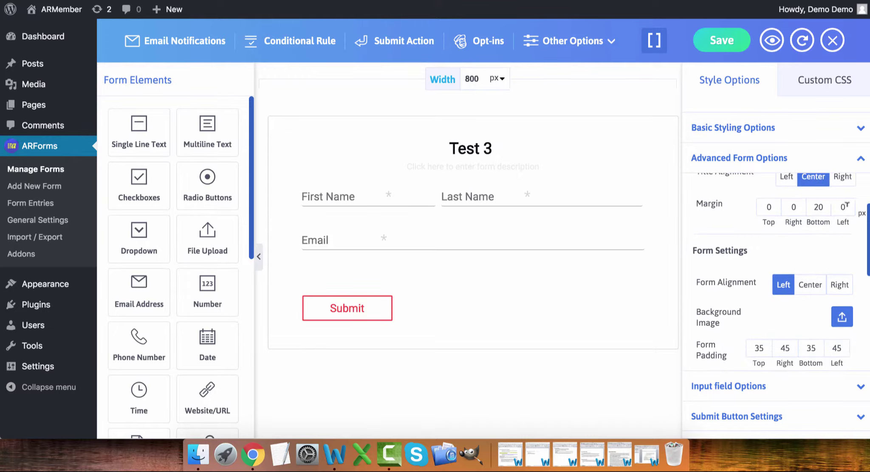
pyautogui.scroll(-3, 846, 205)
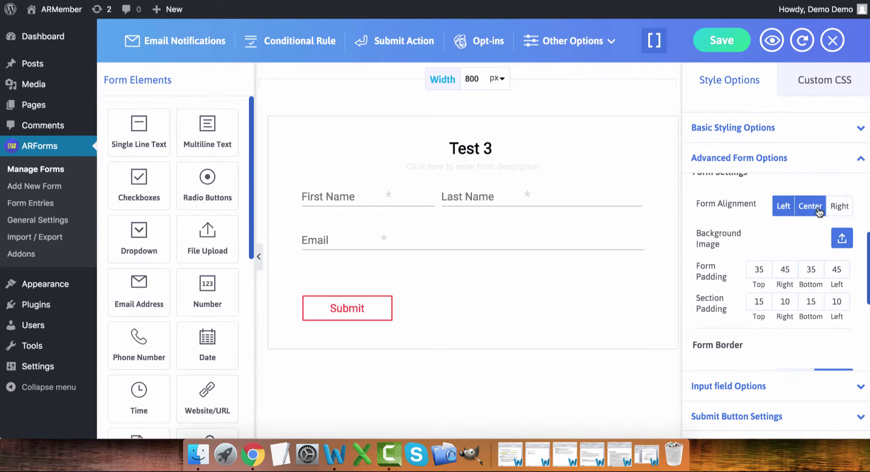
pyautogui.scroll(-2, 818, 212)
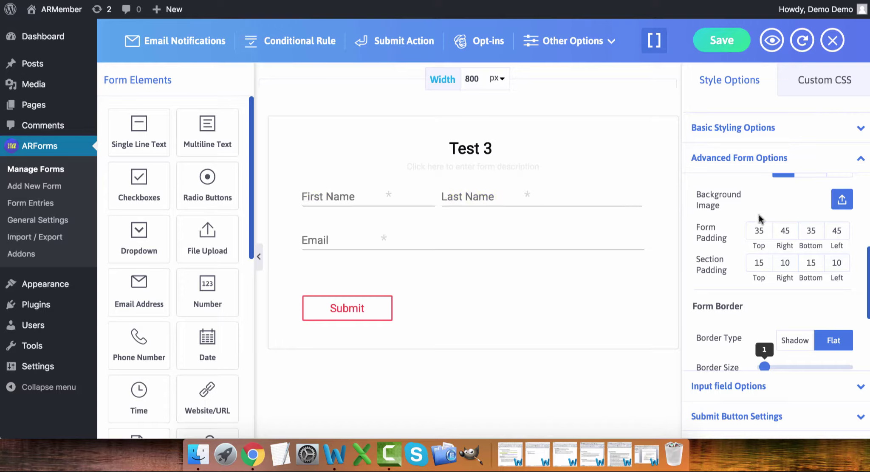
pyautogui.scroll(-1, 760, 217)
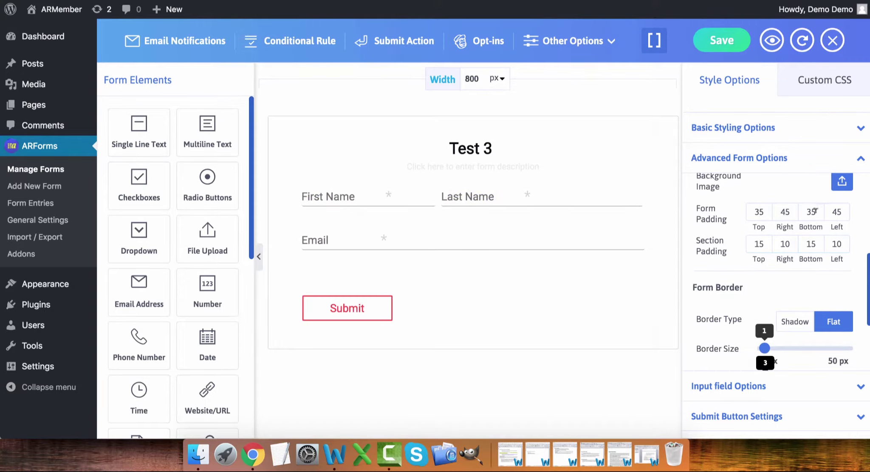
pyautogui.scroll(-4, 816, 211)
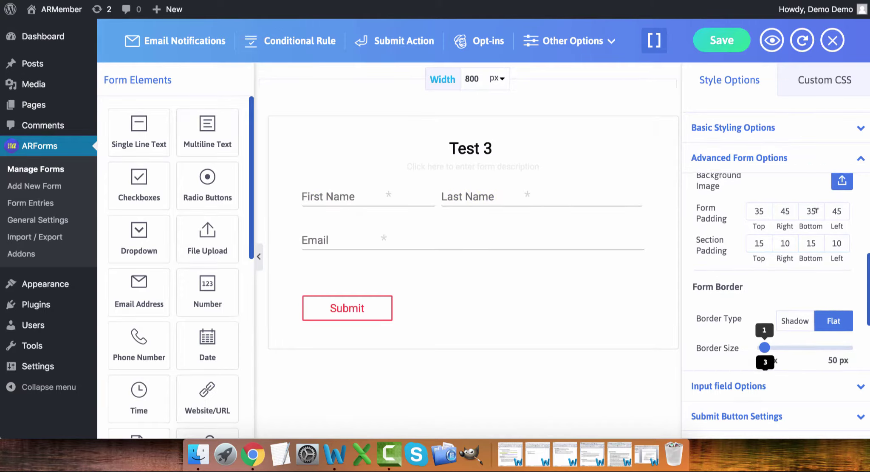
pyautogui.scroll(-2, 816, 212)
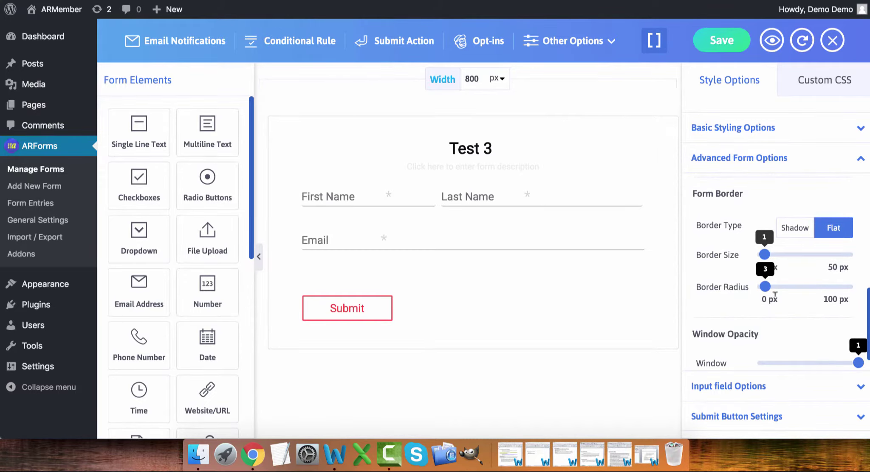
pyautogui.scroll(-2, 774, 295)
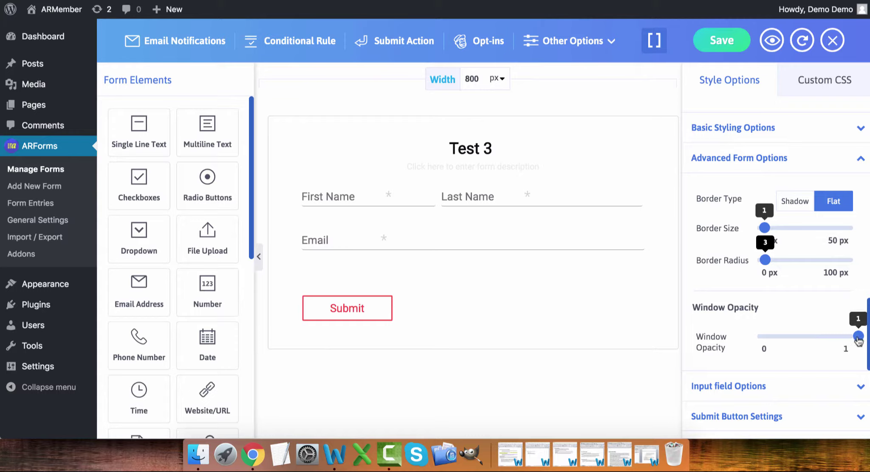
pyautogui.moveTo(858, 336); pyautogui.dragTo(812, 339)
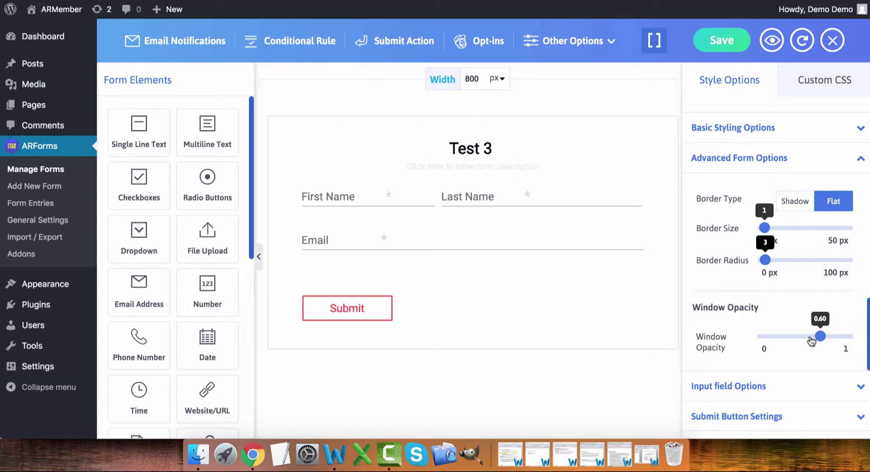
# - Insert an empty Field Wrapper rule into the form's Custom CSS, then return to Style Options
pyautogui.click(816, 85)
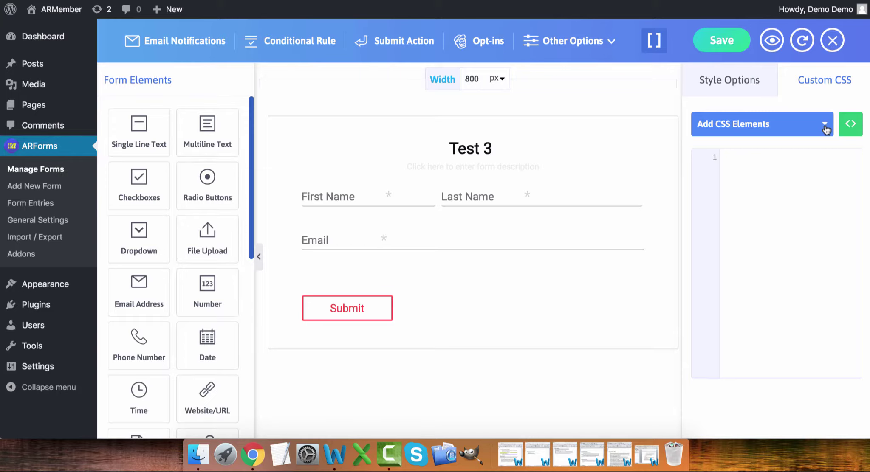
pyautogui.click(825, 128)
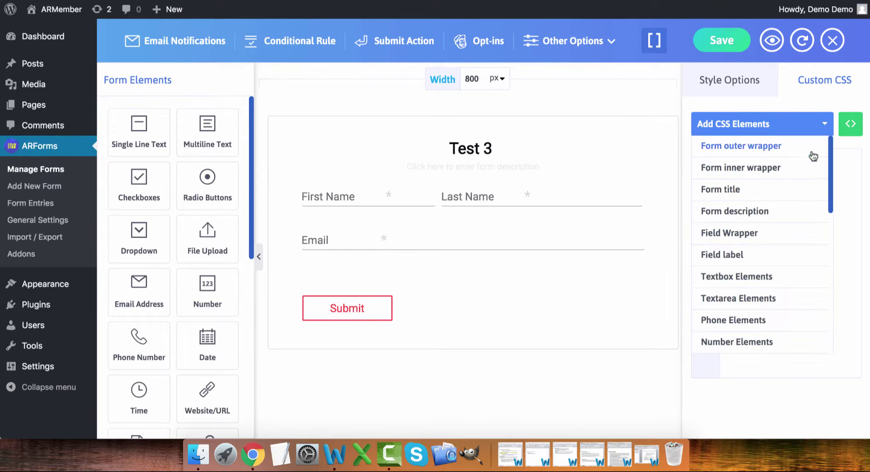
pyautogui.scroll(-2, 819, 159)
pyautogui.scroll(-1, 822, 161)
pyautogui.scroll(1, 822, 166)
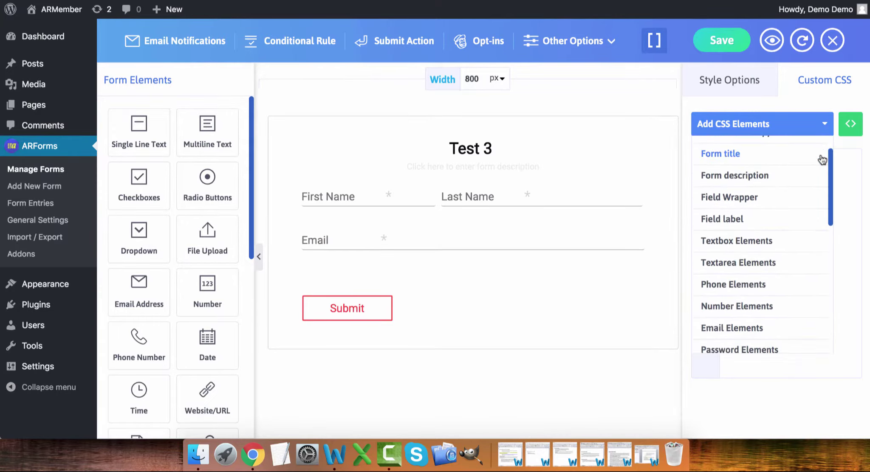
pyautogui.click(780, 198)
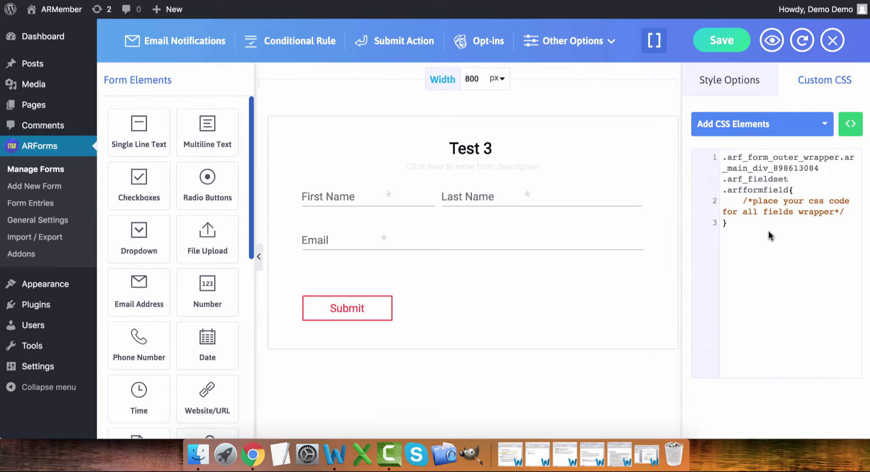
pyautogui.click(730, 94)
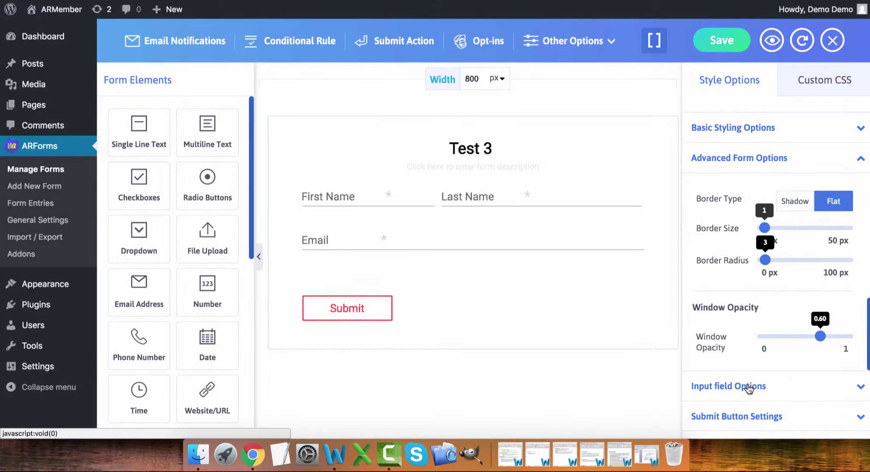
# - In Input field Options, keep labels left-aligned and set Hide Label back to No
pyautogui.click(748, 387)
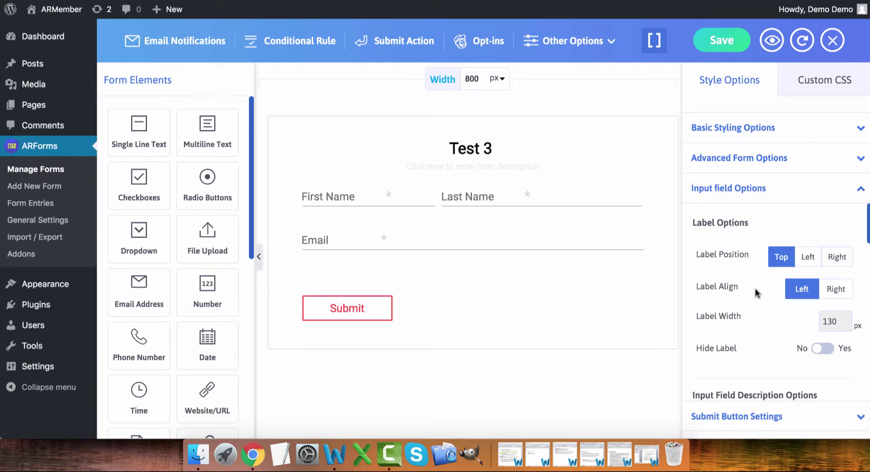
pyautogui.click(836, 291)
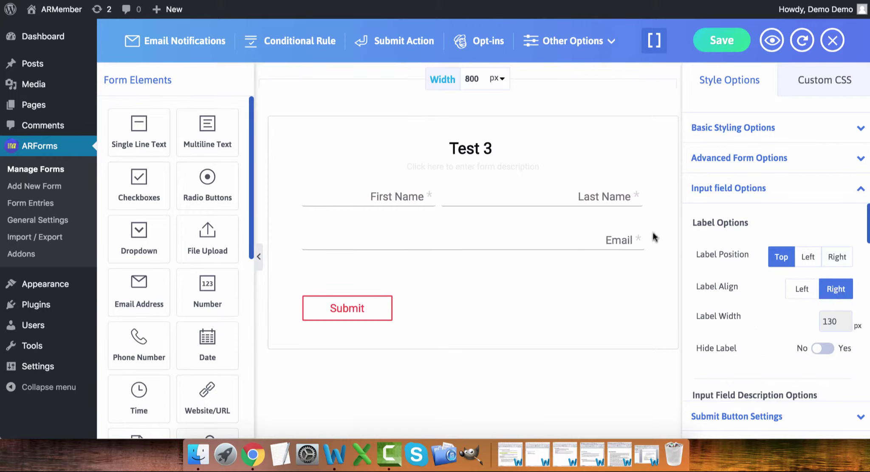
pyautogui.click(802, 289)
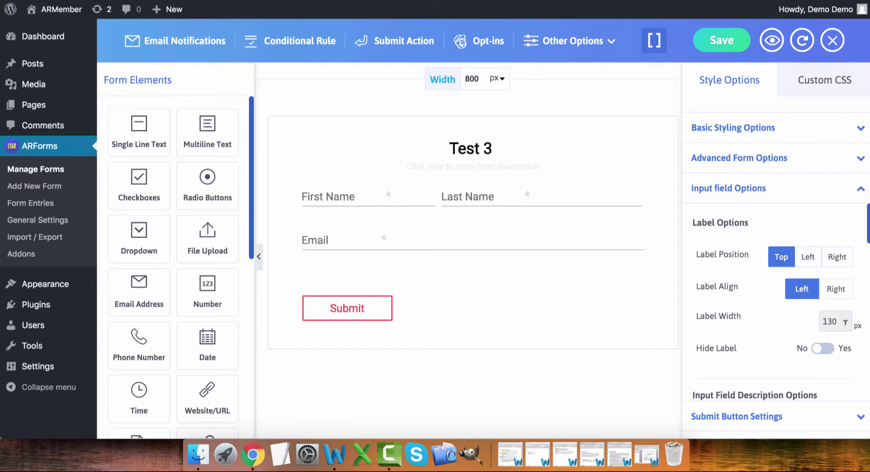
pyautogui.click(824, 349)
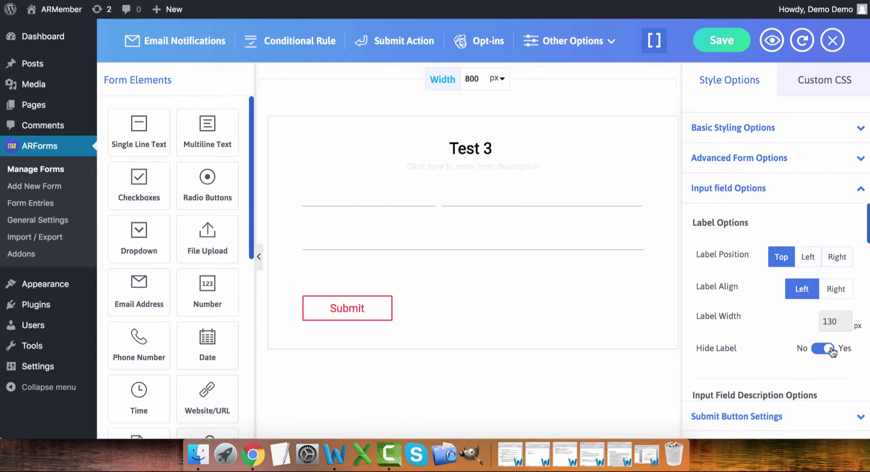
pyautogui.click(828, 350)
pyautogui.scroll(-5, 832, 351)
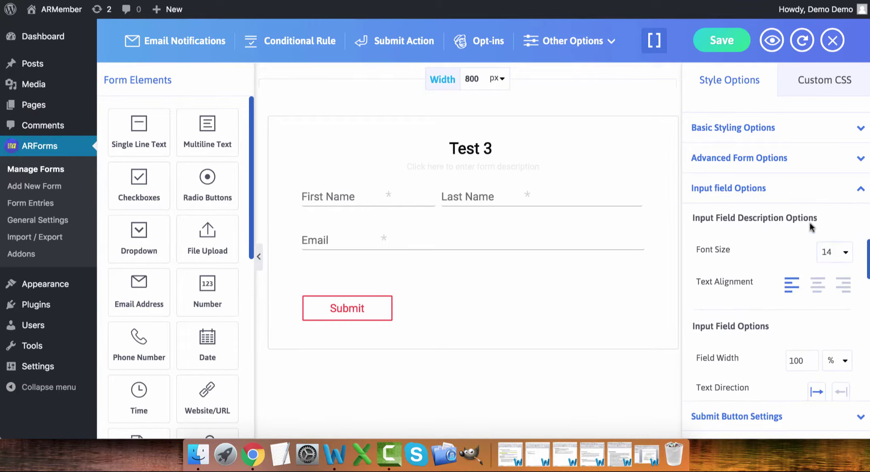
pyautogui.scroll(-2, 773, 284)
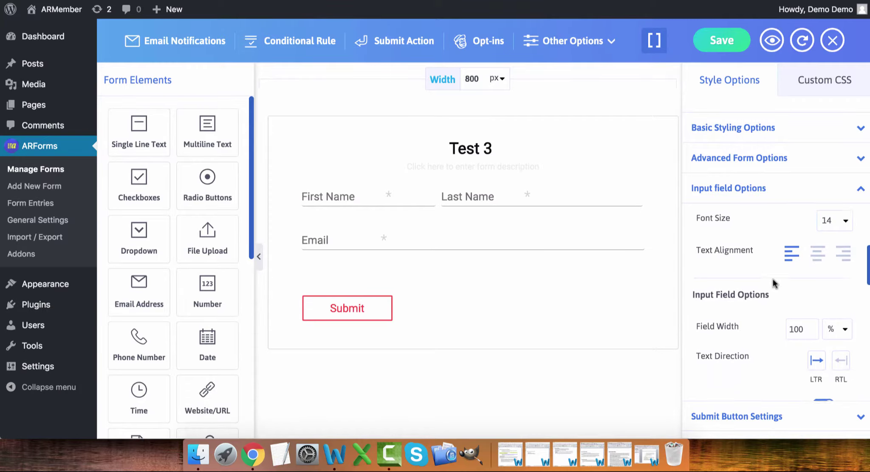
pyautogui.scroll(-4, 773, 284)
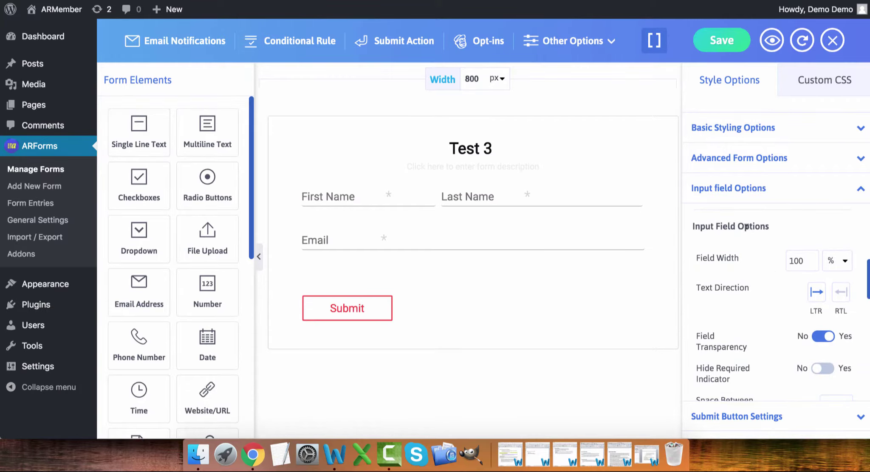
pyautogui.scroll(-2, 765, 288)
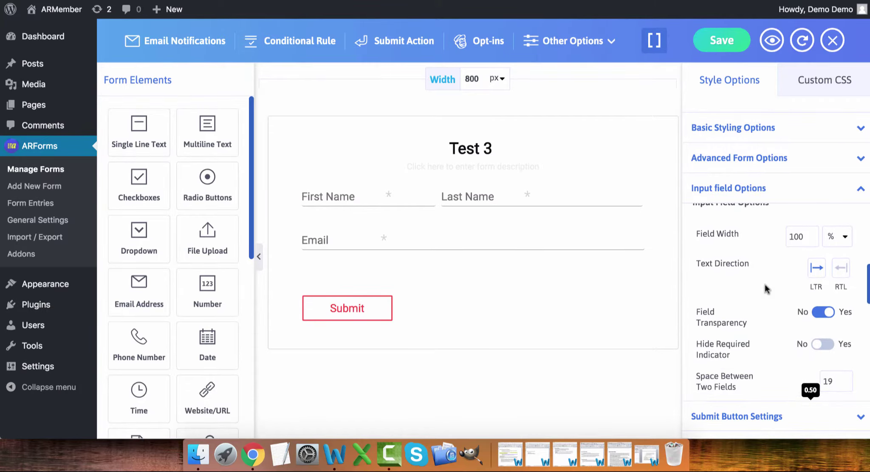
pyautogui.scroll(-2, 766, 289)
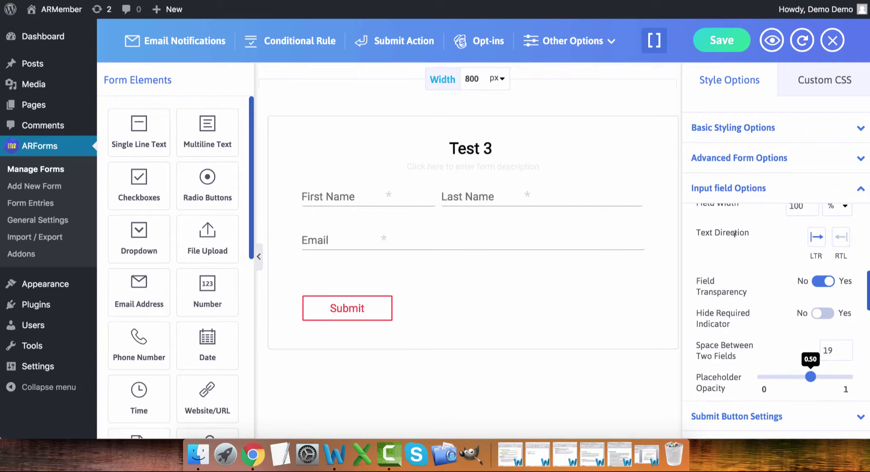
pyautogui.scroll(-4, 765, 303)
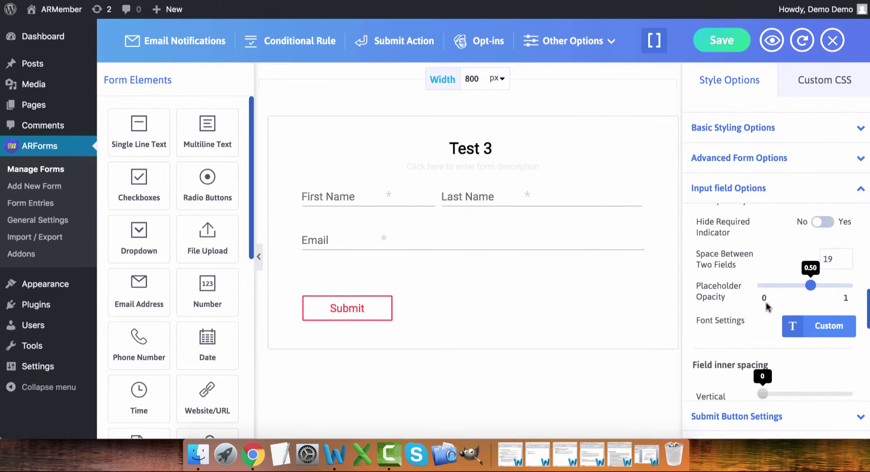
pyautogui.scroll(1, 766, 302)
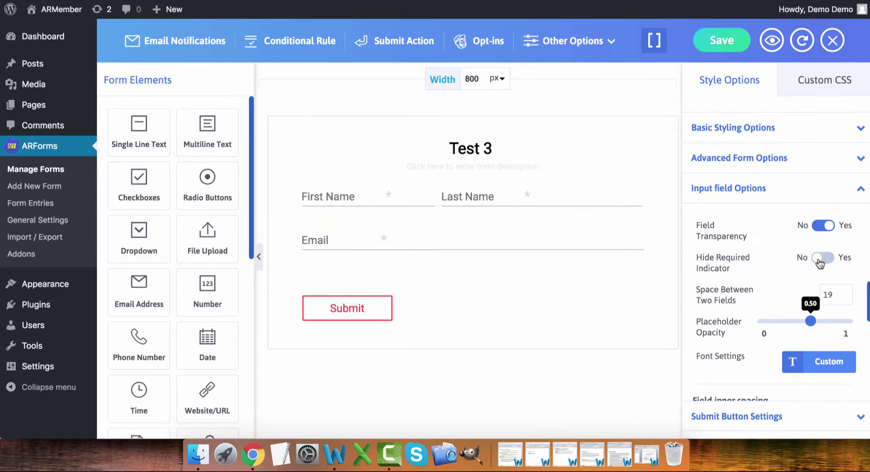
# - Review the Checkbox & Radio Style choices, then expand Submit Button Settings for Test 3
pyautogui.scroll(-4, 820, 264)
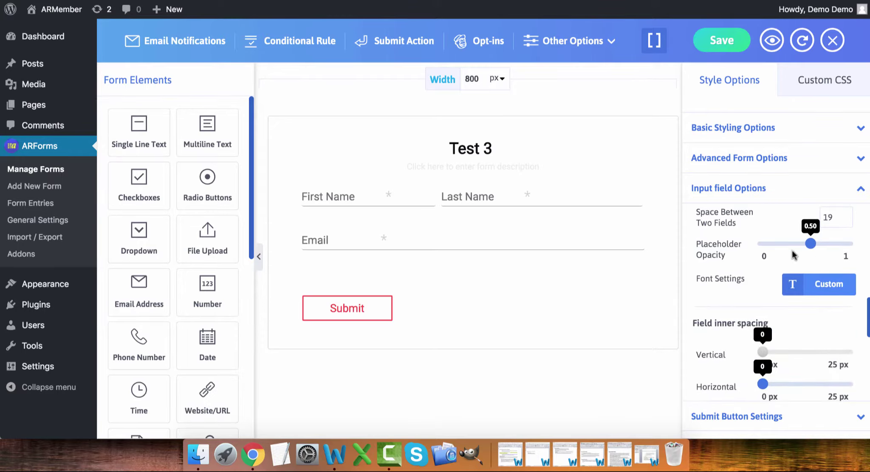
pyautogui.scroll(-3, 800, 288)
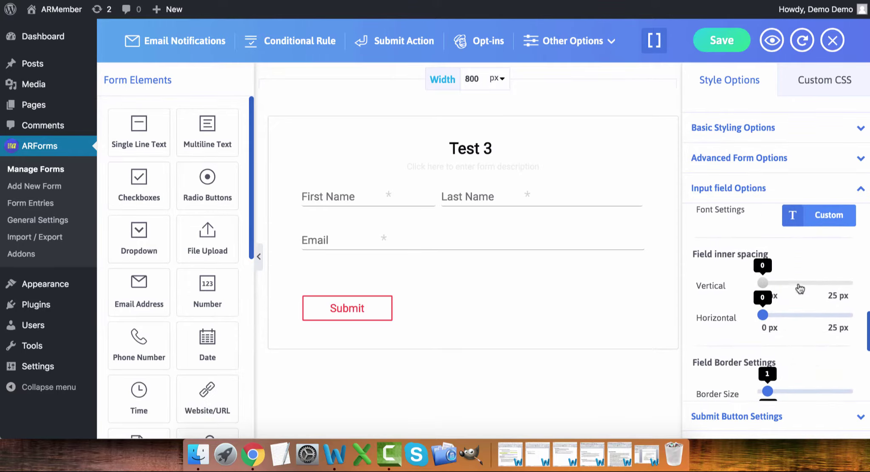
pyautogui.scroll(-2, 800, 288)
pyautogui.scroll(-5, 799, 288)
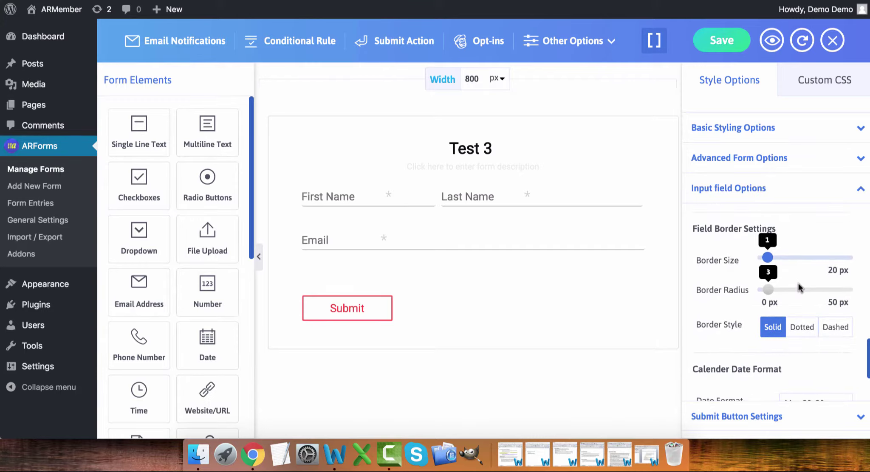
pyautogui.scroll(-6, 773, 229)
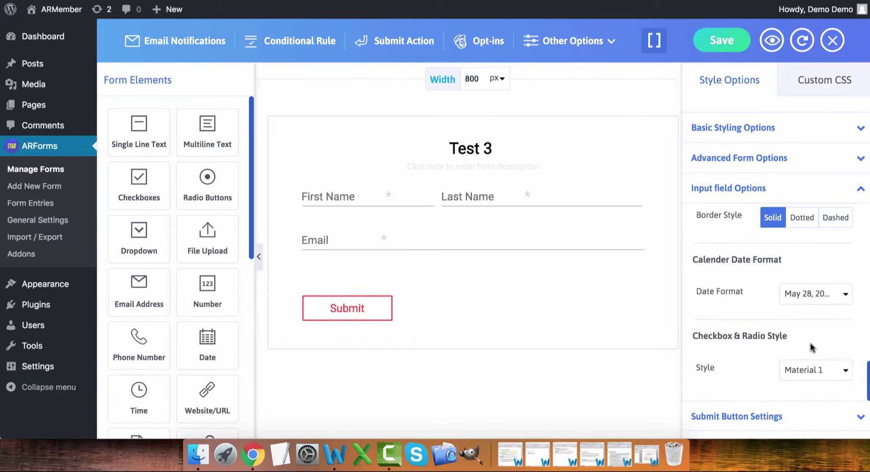
pyautogui.click(812, 374)
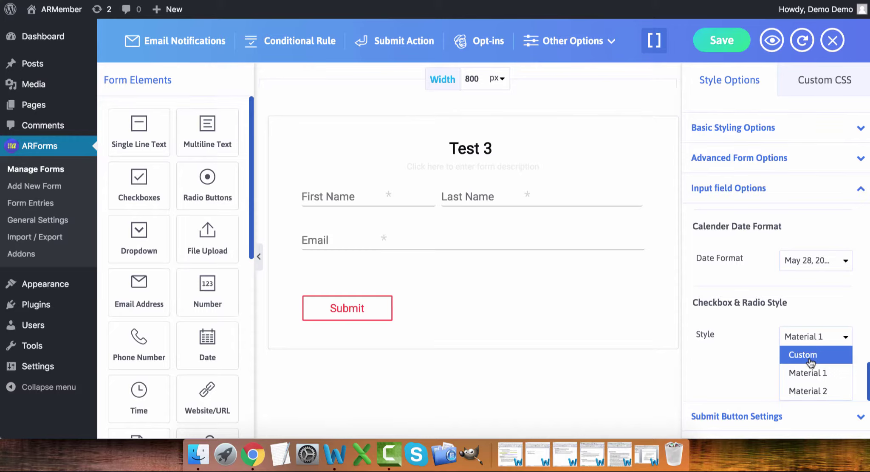
pyautogui.click(743, 418)
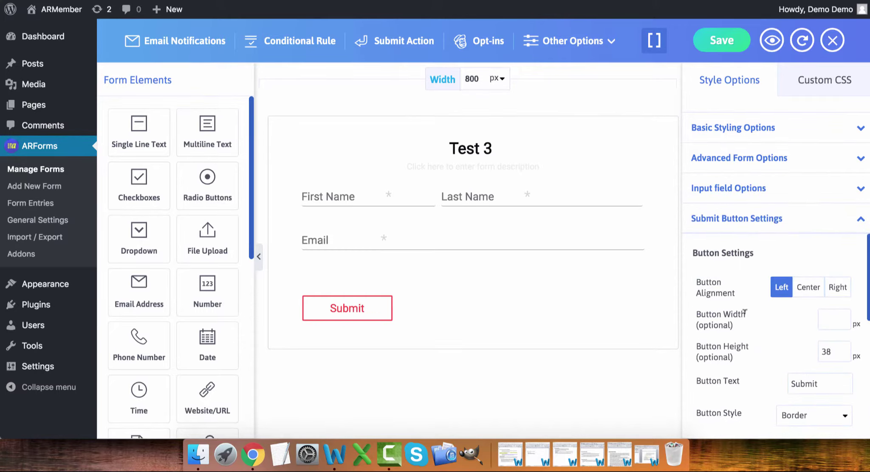
# - Set the Submit button's border size to 1 and its corner radius to 1 px
pyautogui.scroll(-3, 744, 313)
pyautogui.scroll(2, 746, 316)
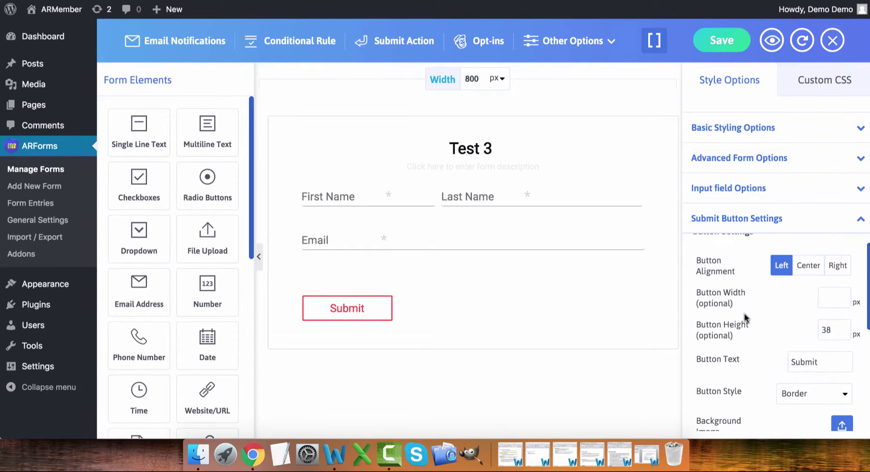
pyautogui.scroll(1, 745, 316)
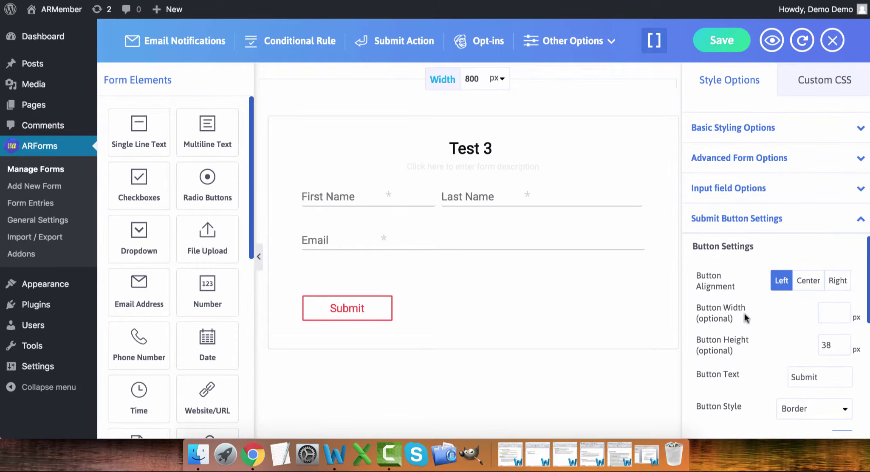
pyautogui.scroll(-4, 745, 317)
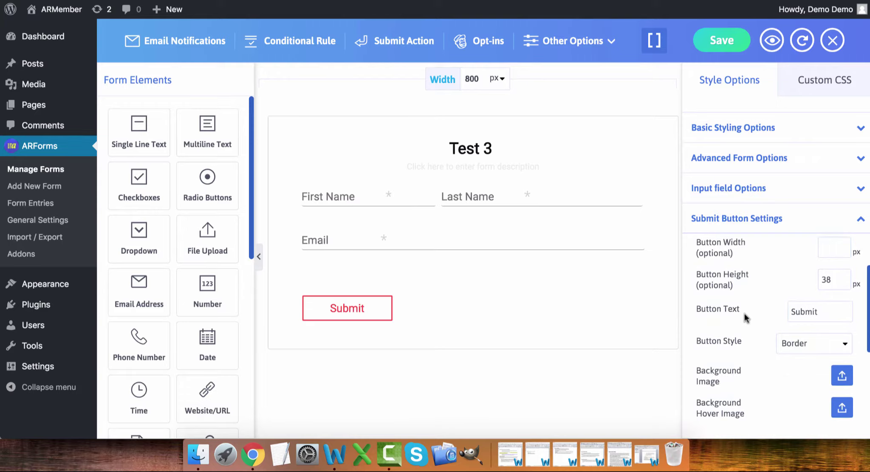
pyautogui.scroll(-1, 744, 316)
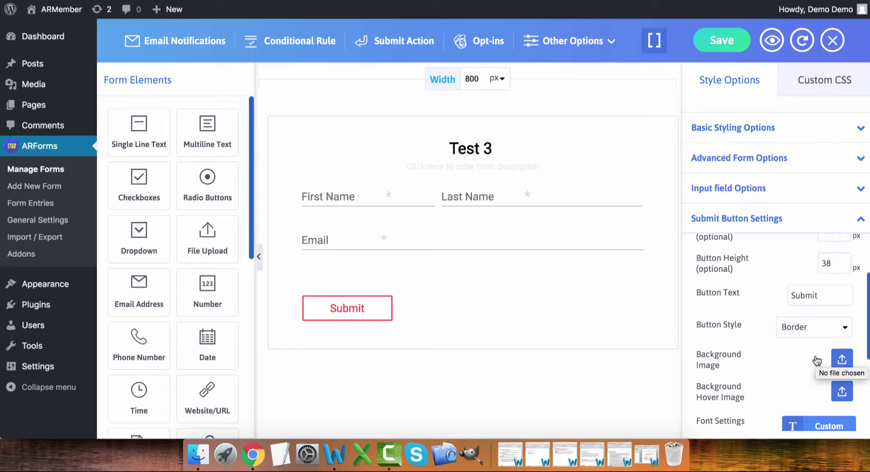
pyautogui.scroll(-2, 816, 360)
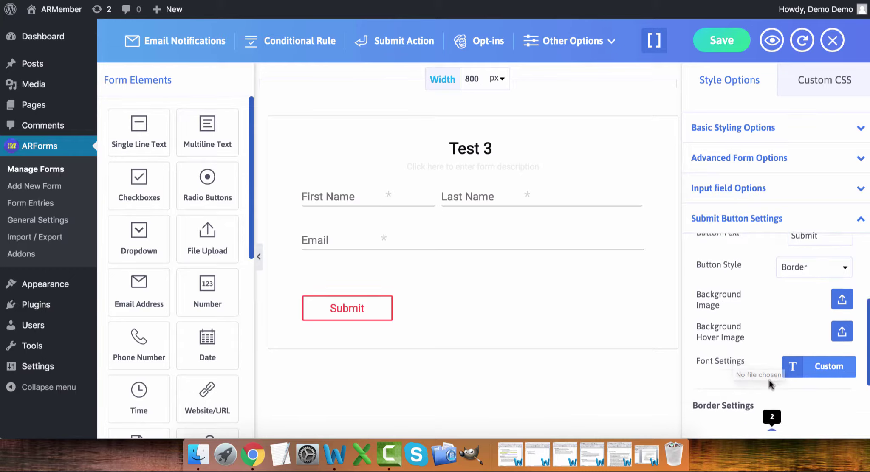
pyautogui.scroll(-5, 768, 380)
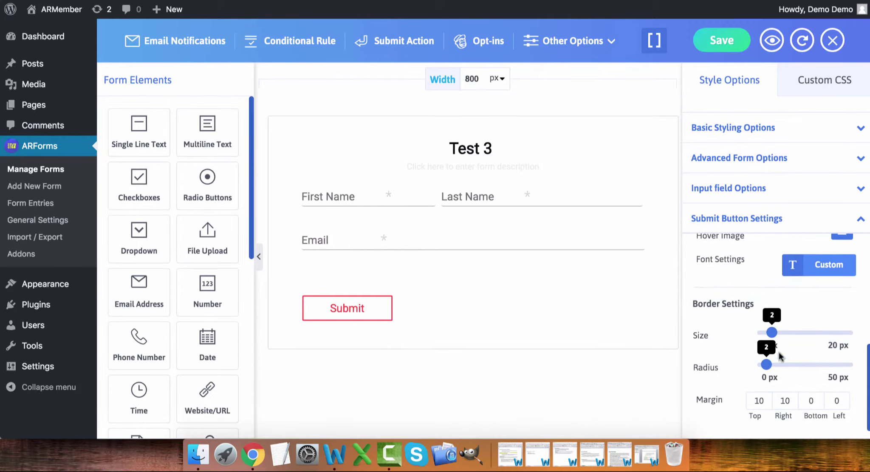
pyautogui.moveTo(773, 335)
pyautogui.mouseDown()
pyautogui.moveTo(822, 334)
pyautogui.moveTo(765, 333)
pyautogui.mouseUp()
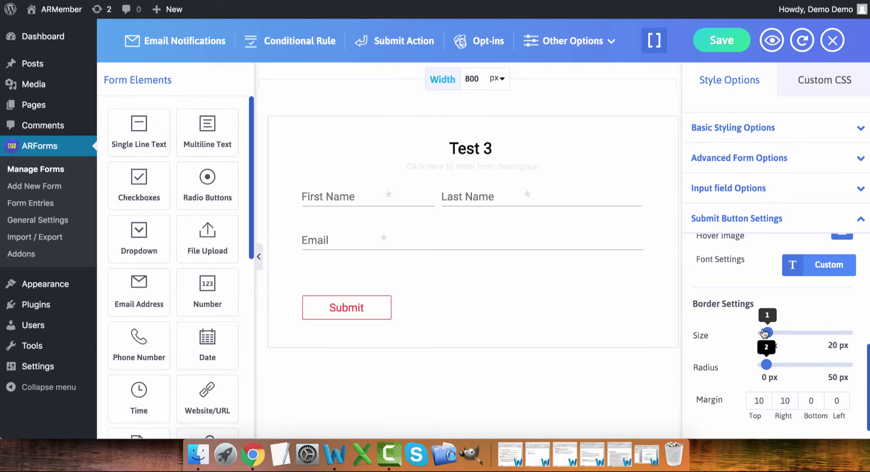
pyautogui.moveTo(766, 366); pyautogui.dragTo(760, 367)
# - In Email Notifications, try a conditional notification on First Name, then switch it back off
pyautogui.moveTo(594, 40)
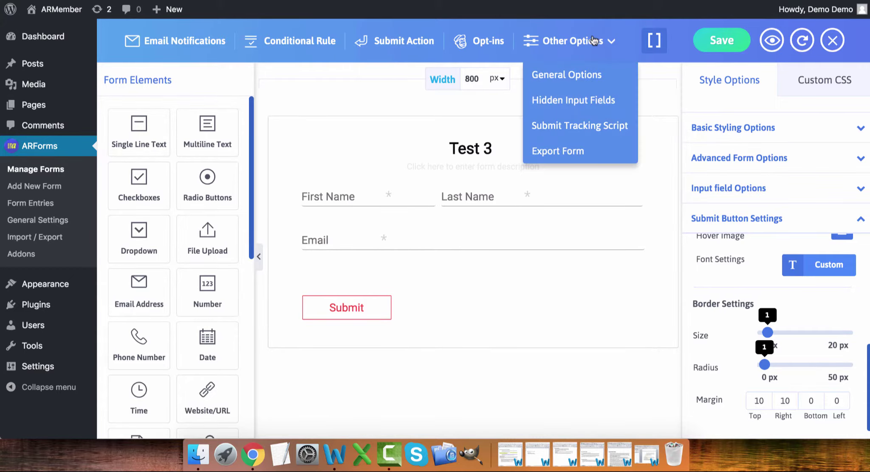
pyautogui.click(162, 47)
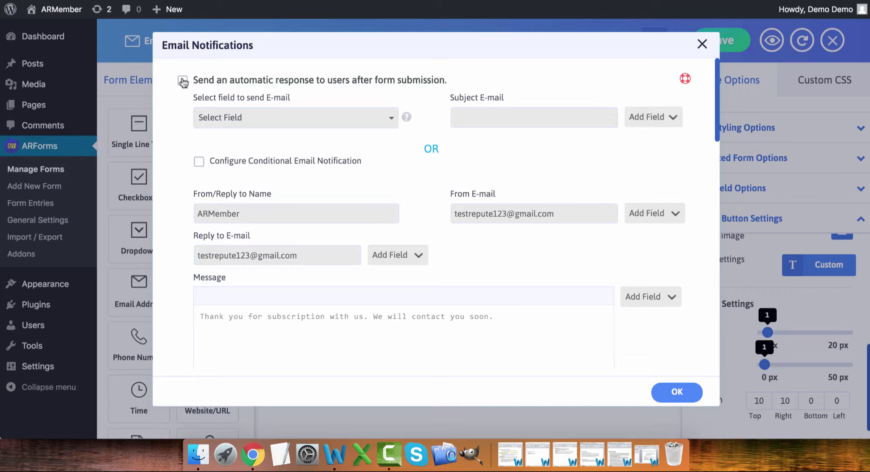
pyautogui.click(183, 80)
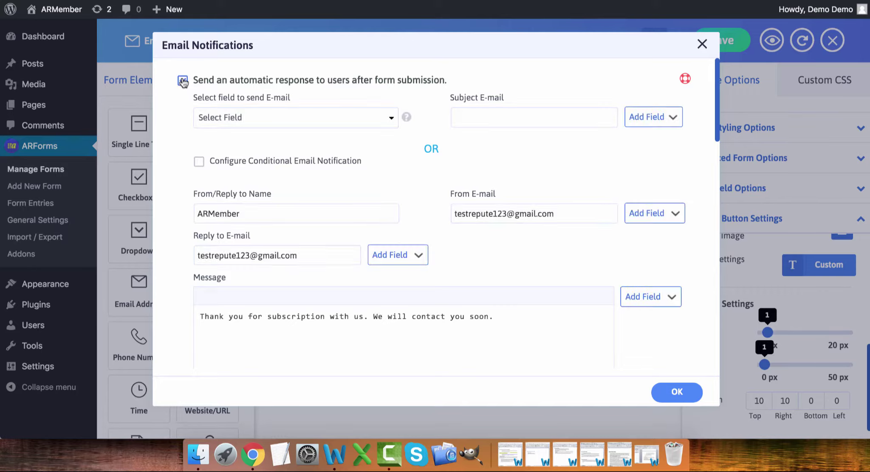
pyautogui.click(199, 162)
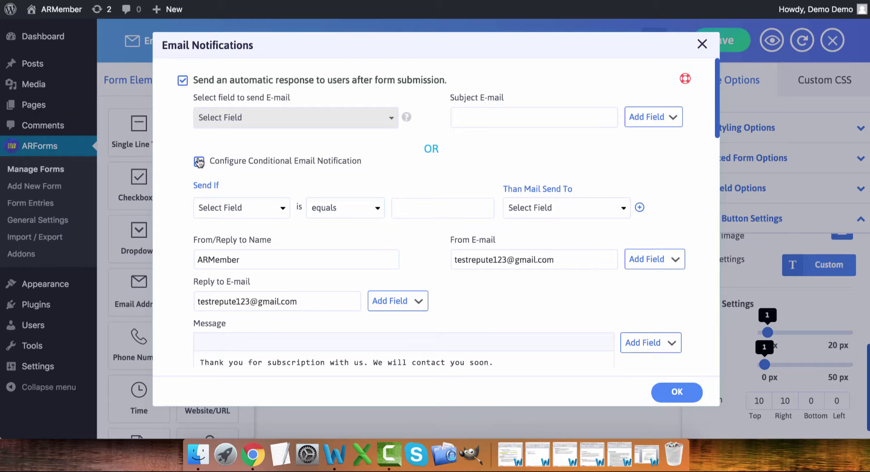
pyautogui.click(261, 215)
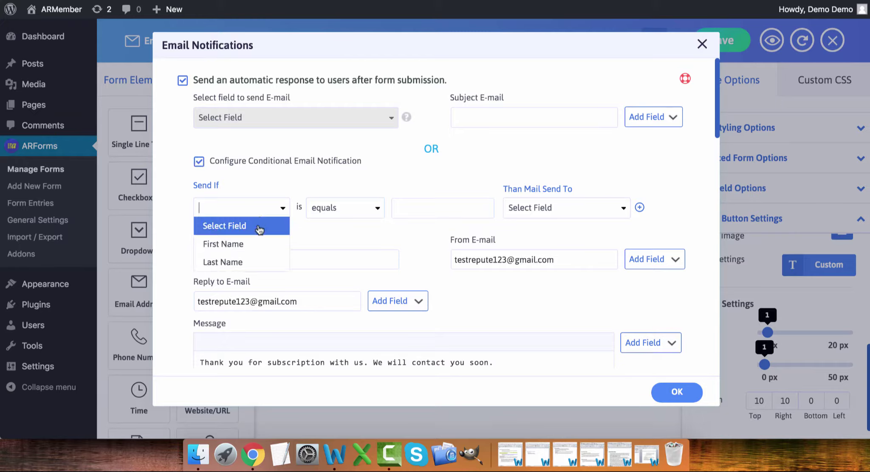
pyautogui.click(258, 249)
pyautogui.click(330, 215)
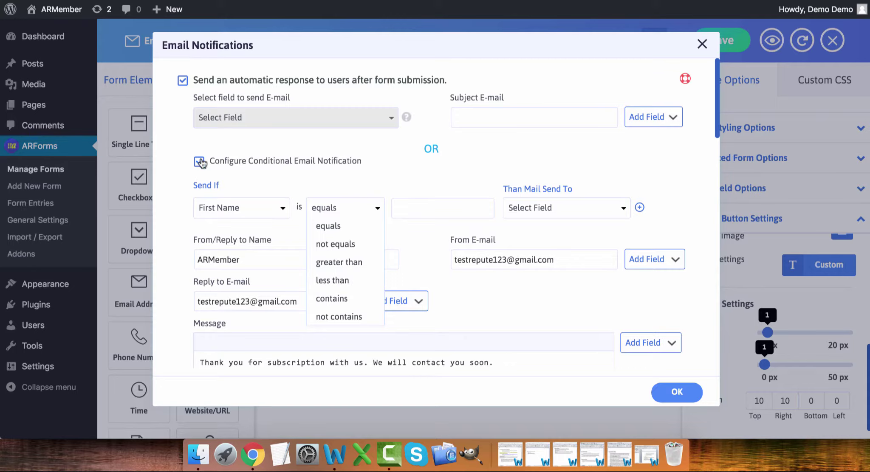
pyautogui.click(199, 161)
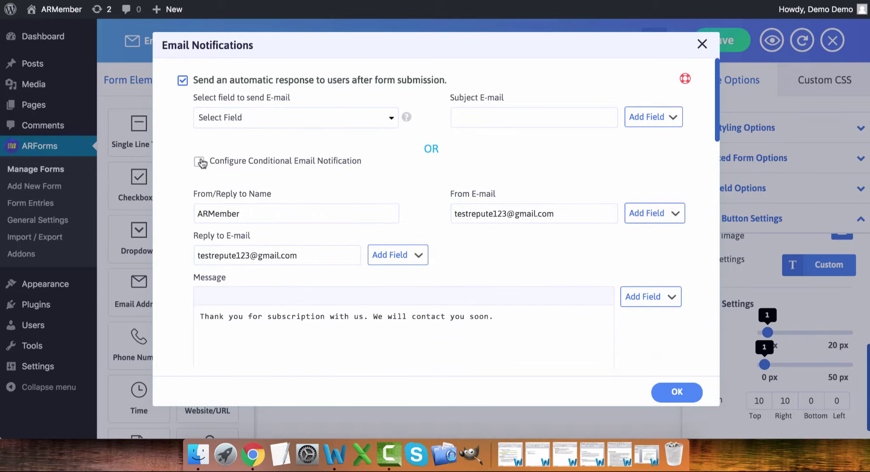
# - Review the notification options and uncheck the automatic response to users after submission
pyautogui.scroll(-10, 266, 195)
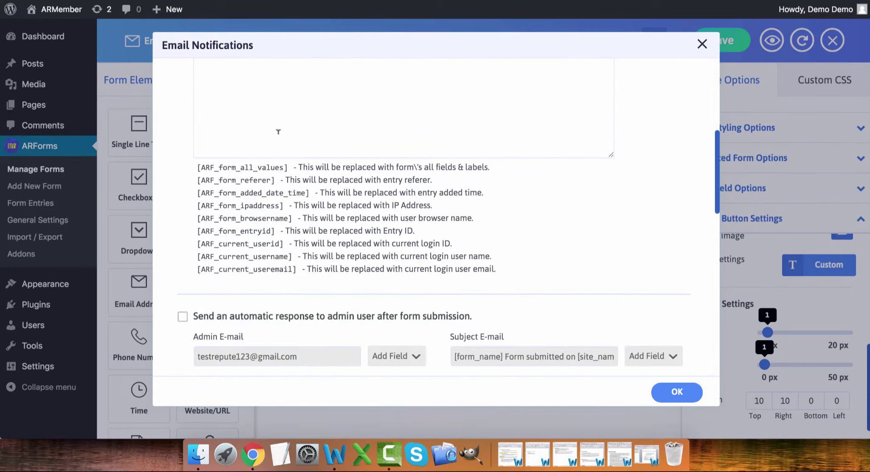
pyautogui.scroll(3, 282, 133)
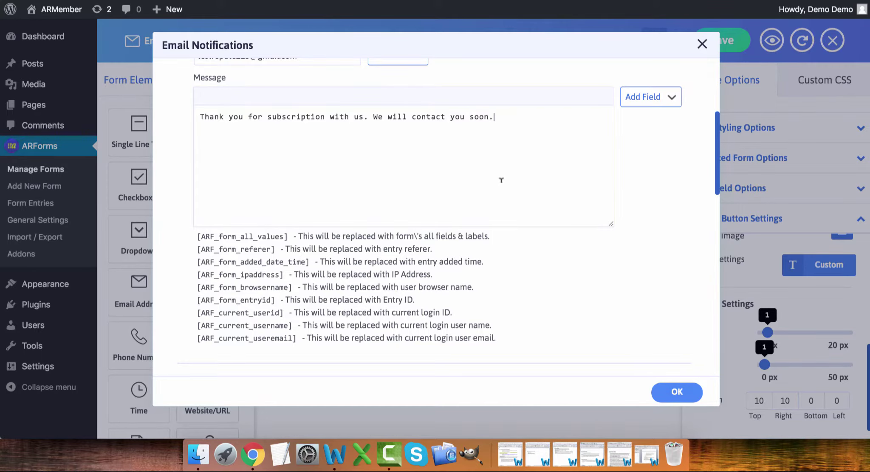
pyautogui.scroll(-10, 501, 180)
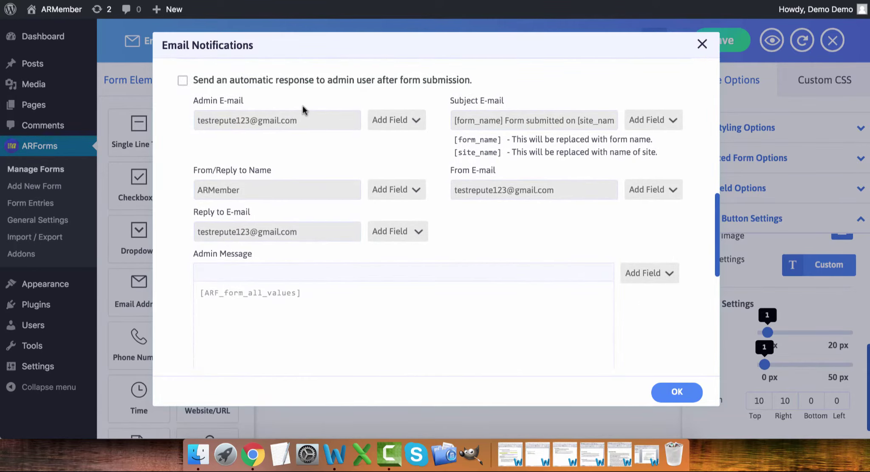
pyautogui.scroll(-1, 304, 109)
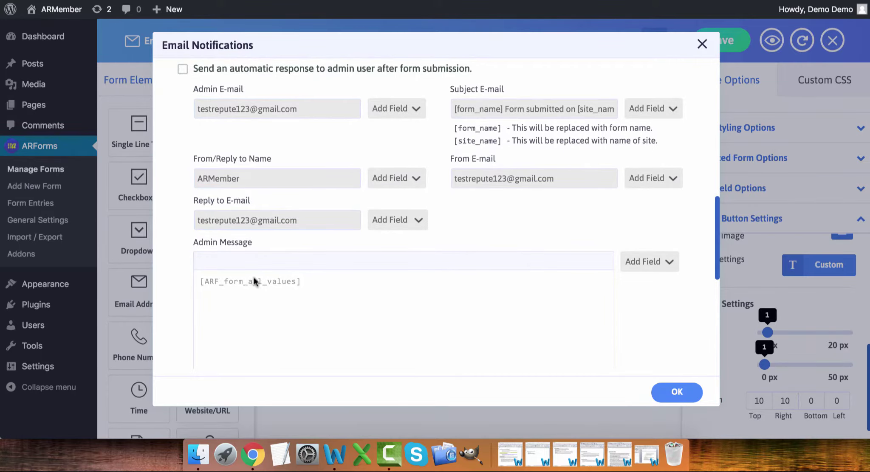
pyautogui.scroll(-1, 288, 323)
pyautogui.scroll(-5, 287, 318)
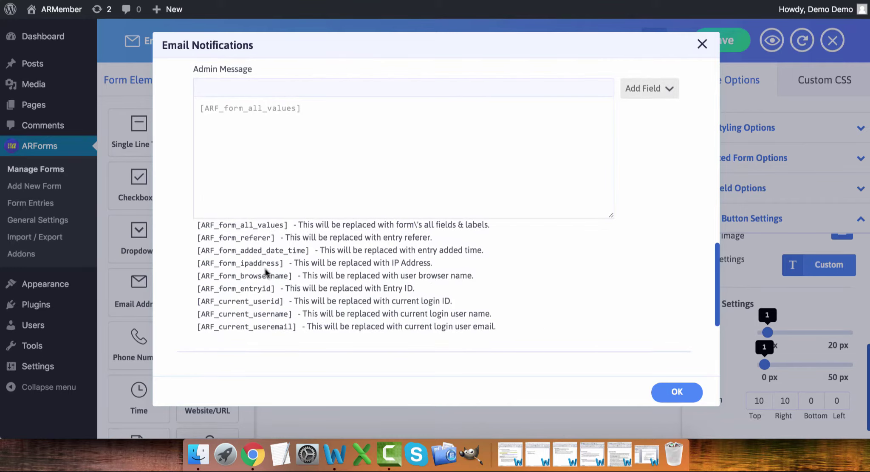
pyautogui.scroll(2, 266, 271)
pyautogui.scroll(2, 265, 272)
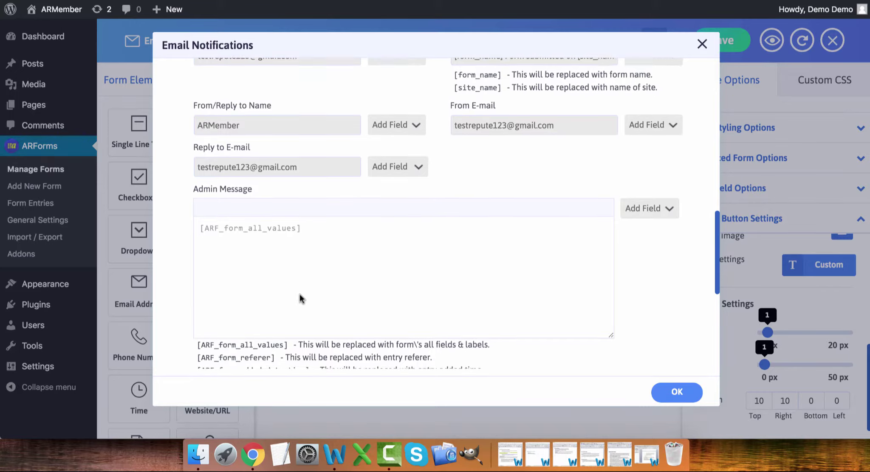
pyautogui.scroll(-1, 300, 298)
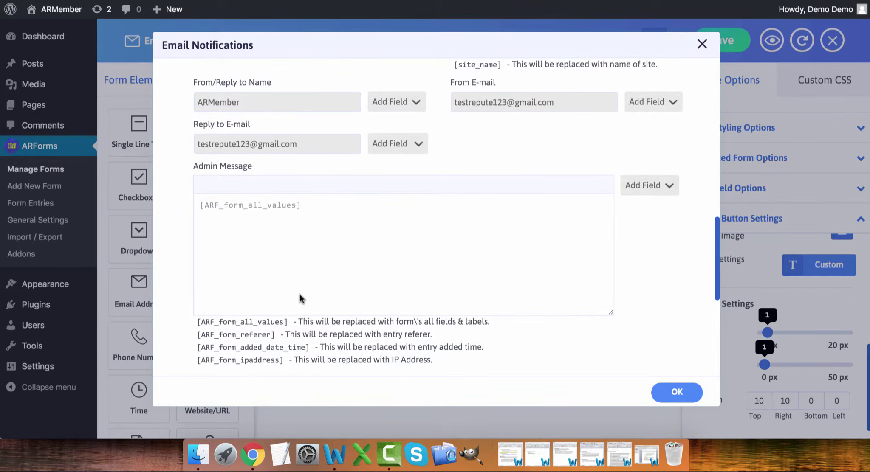
pyautogui.scroll(5, 300, 298)
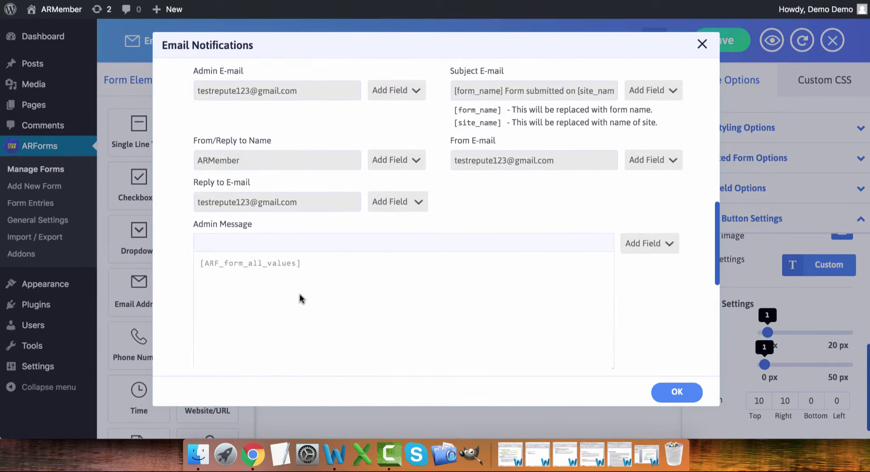
pyautogui.scroll(10, 300, 297)
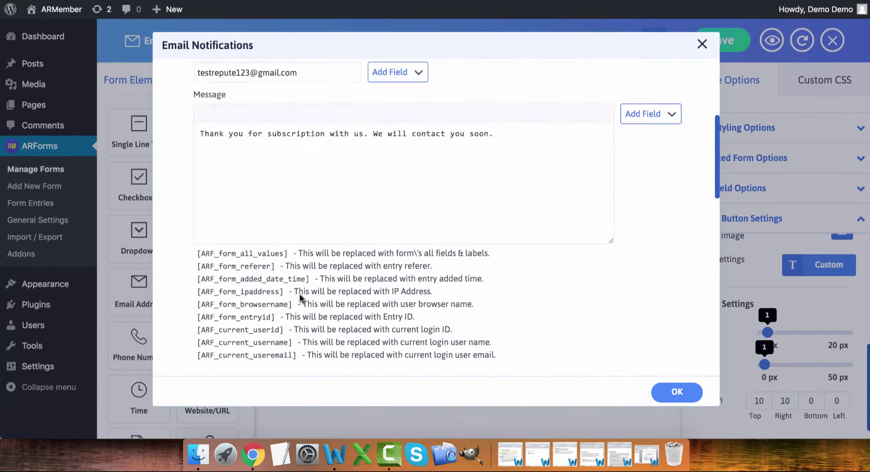
pyautogui.scroll(2, 300, 292)
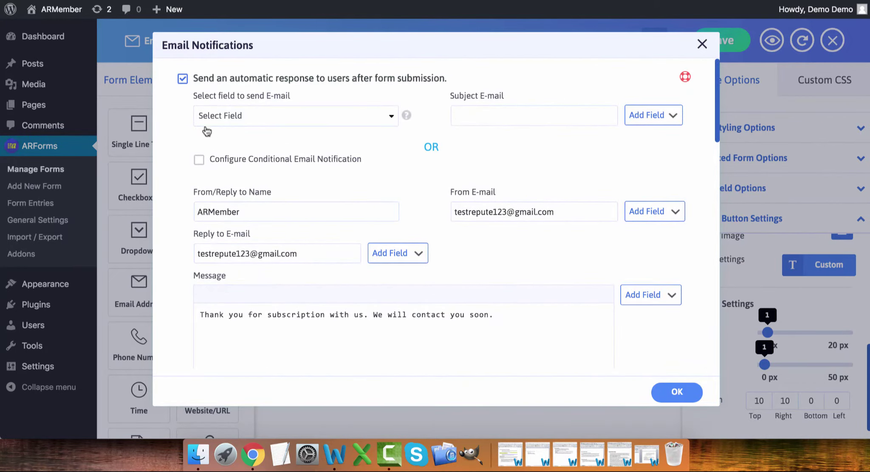
pyautogui.click(182, 79)
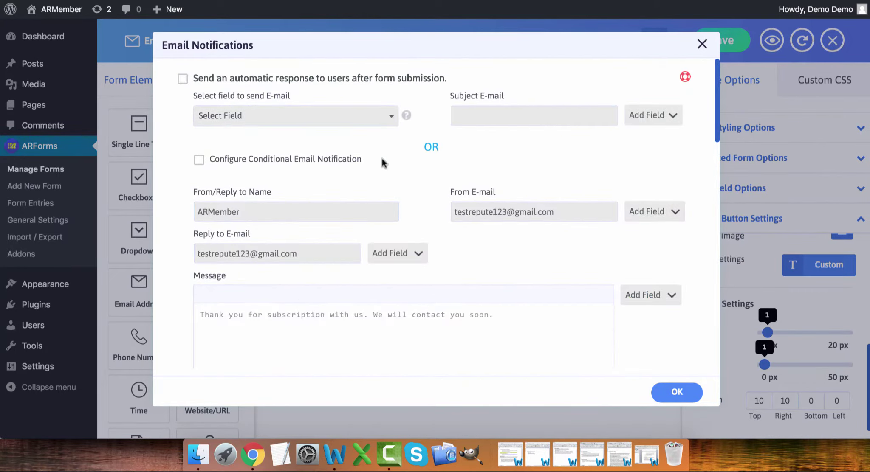
# - Confirm the email notification settings and bring up the Conditional Rule dialog for Test 3
pyautogui.click(684, 391)
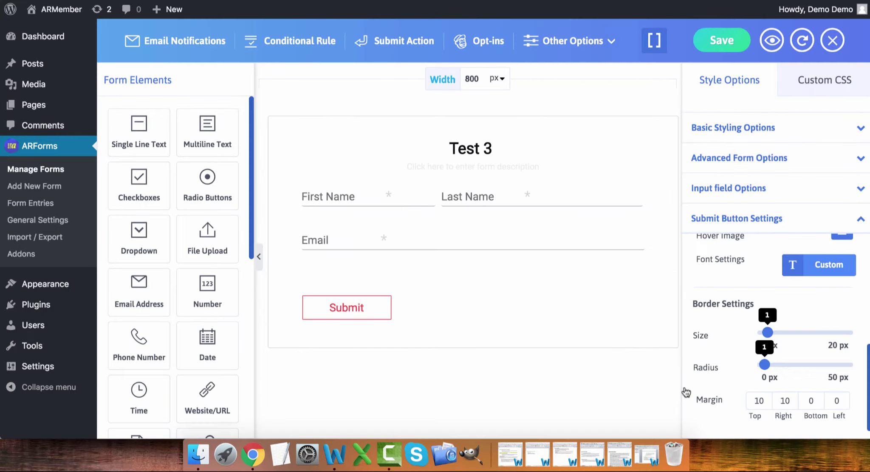
pyautogui.click(304, 43)
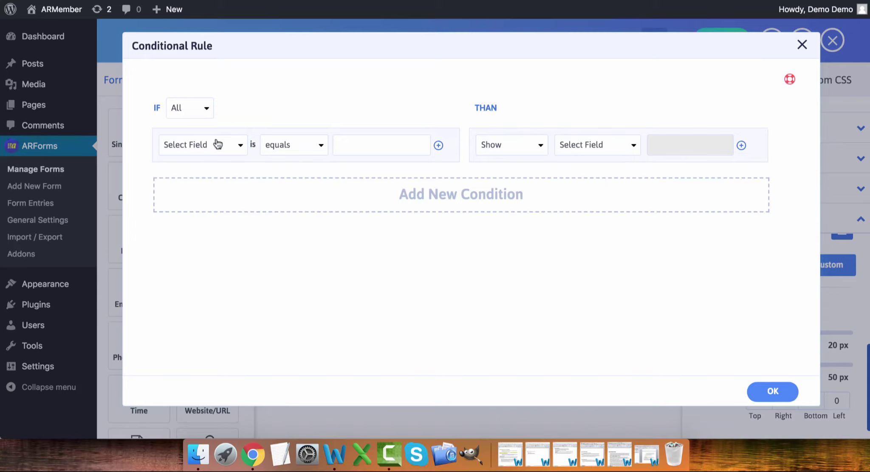
# - Create a rule: IF Email equals, THEN set the value of First Name to 'Yes'
pyautogui.click(218, 145)
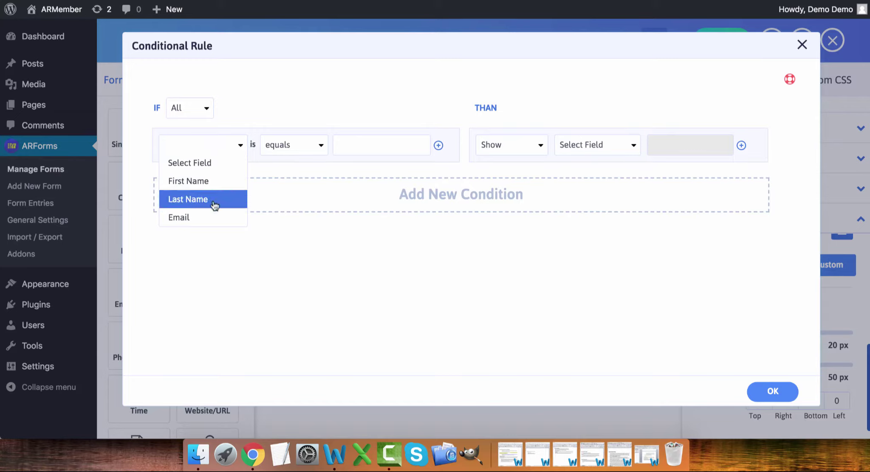
pyautogui.click(214, 217)
pyautogui.click(285, 149)
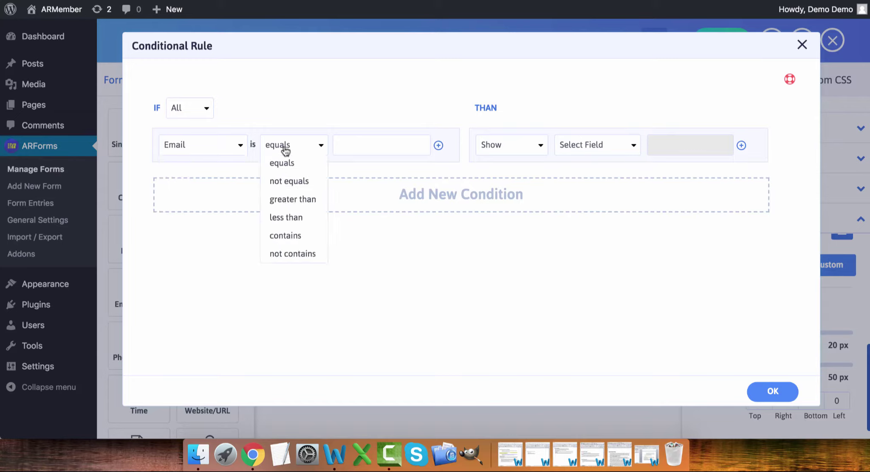
pyautogui.click(346, 146)
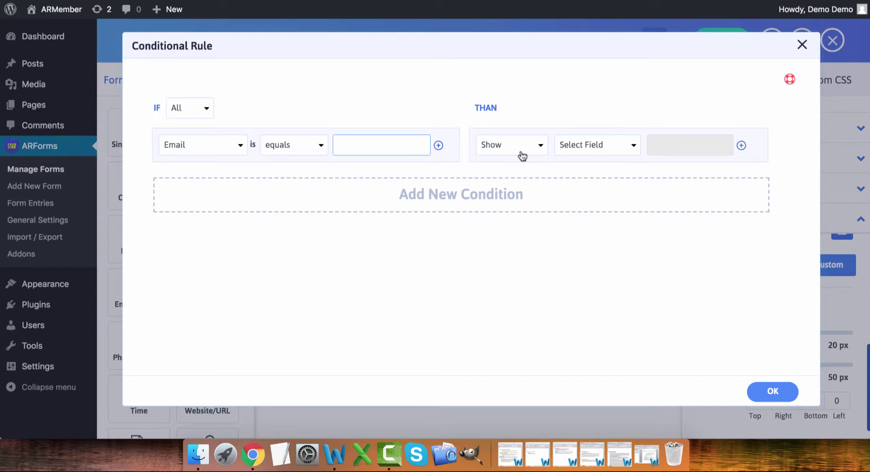
pyautogui.click(523, 155)
pyautogui.click(521, 188)
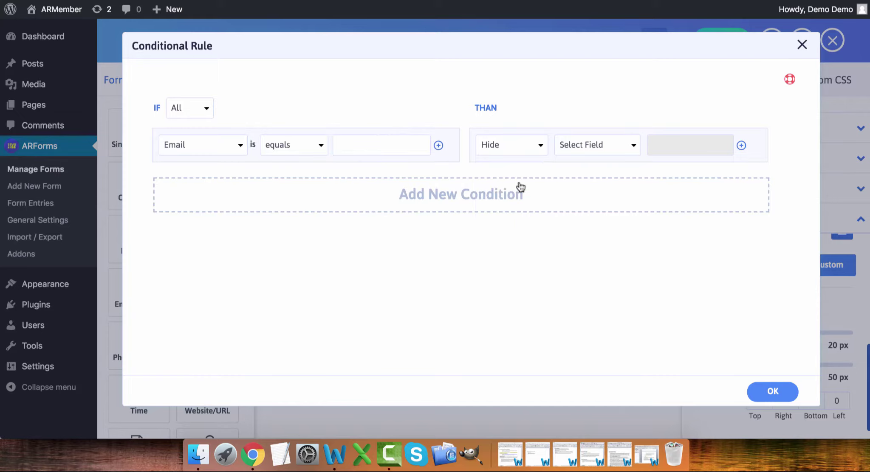
pyautogui.click(601, 146)
pyautogui.click(605, 182)
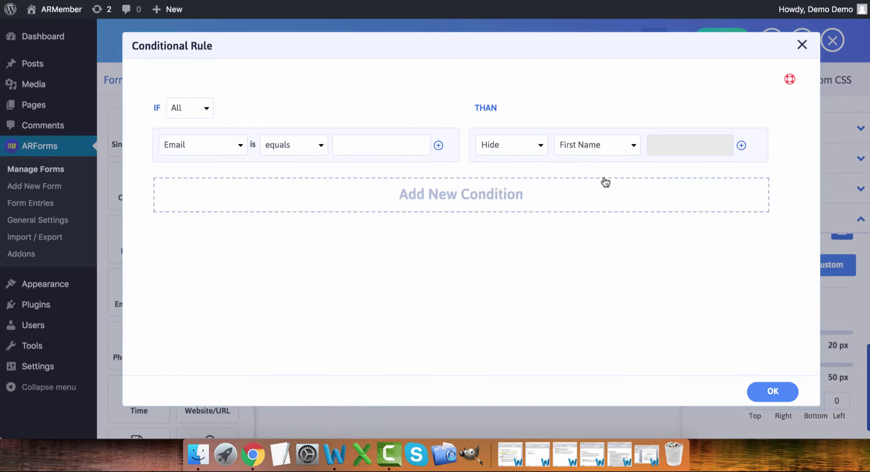
pyautogui.click(509, 150)
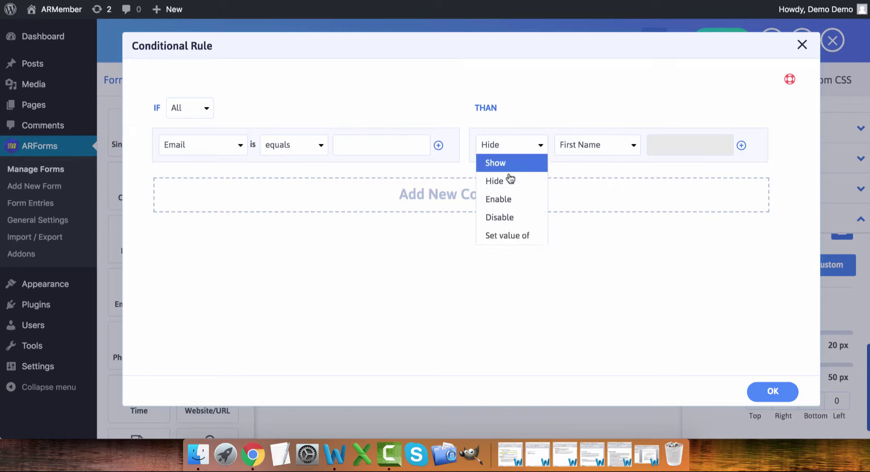
pyautogui.click(508, 236)
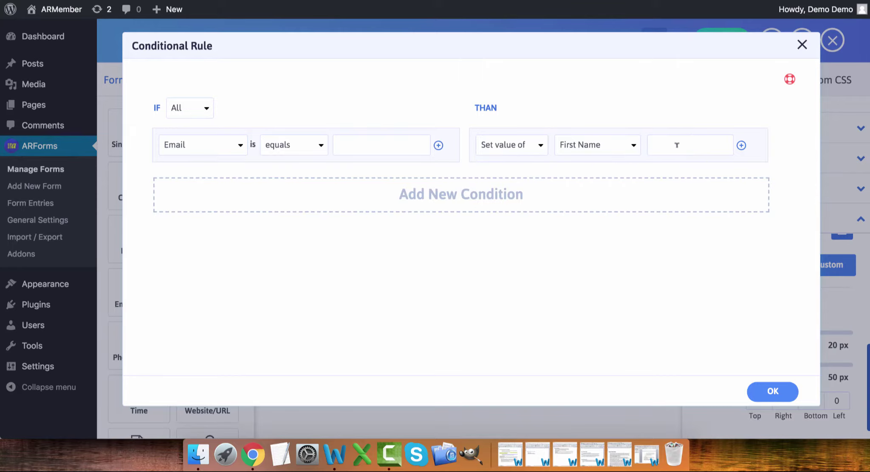
pyautogui.click(678, 145)
pyautogui.write('Yes')
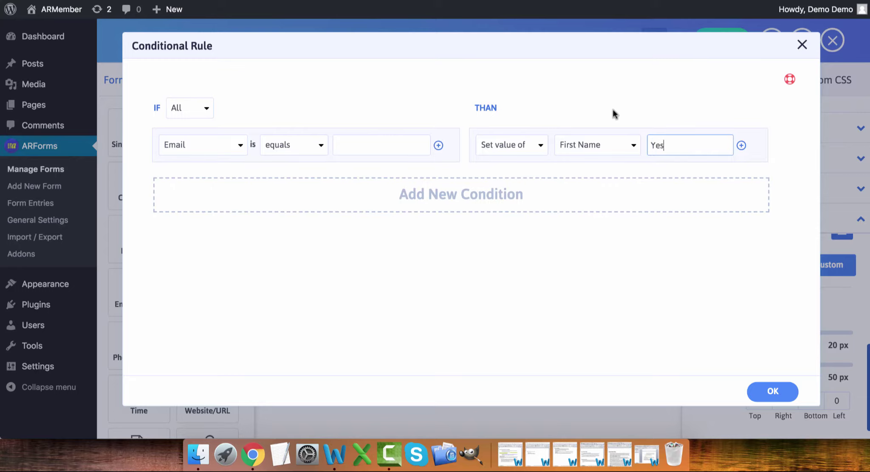
# - Add a second condition, delete it again, and close the Conditional Rule dialog
pyautogui.click(480, 191)
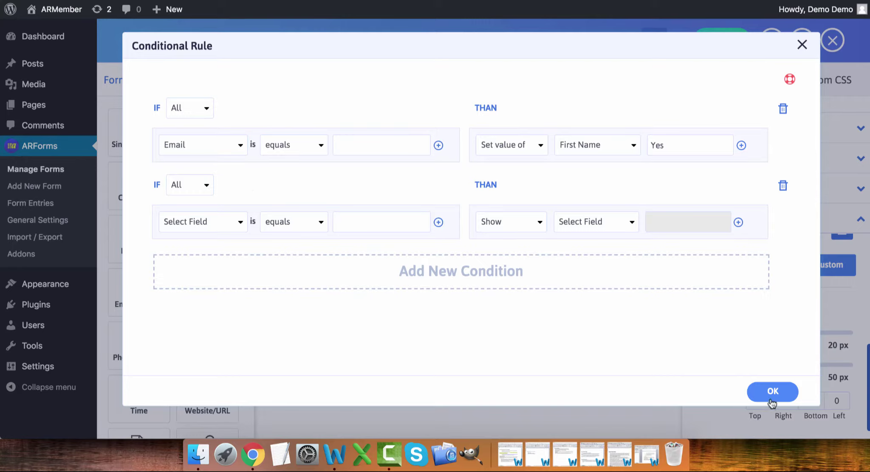
pyautogui.click(783, 186)
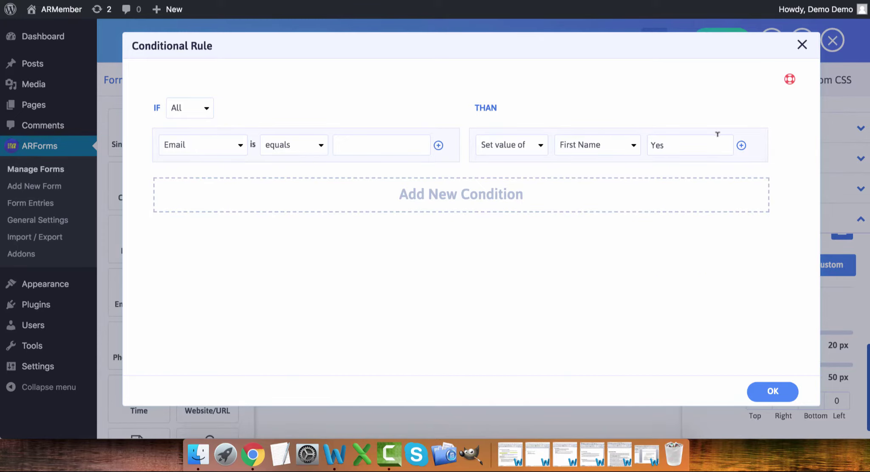
pyautogui.click(803, 45)
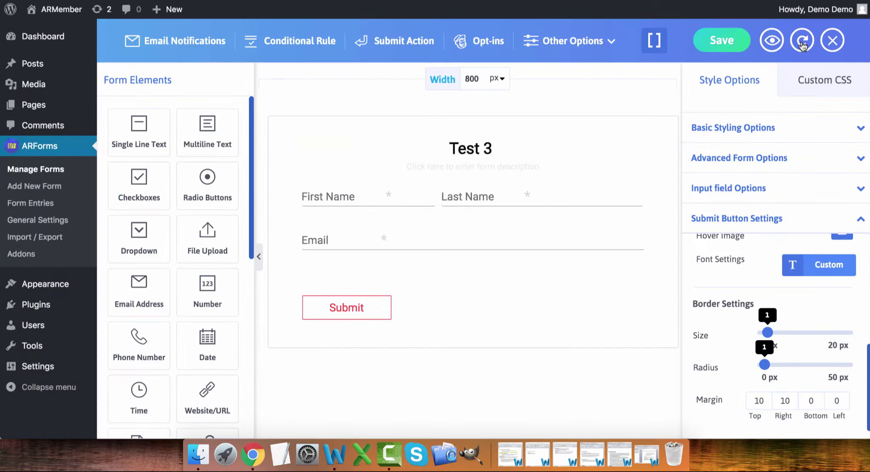
# - Open the Submit Action dialog, currently set to Display a Message
pyautogui.click(400, 42)
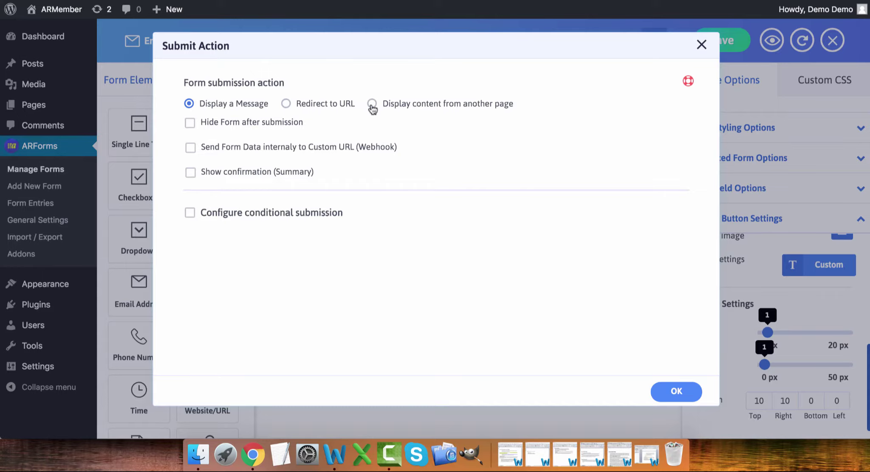
# - Try the Hide Form and Webhook options, leaving both switched off
pyautogui.click(190, 123)
pyautogui.click(191, 125)
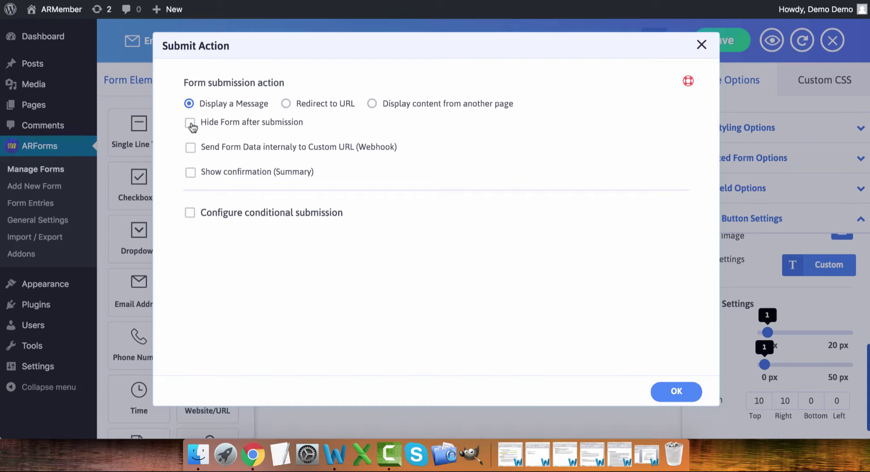
pyautogui.click(190, 148)
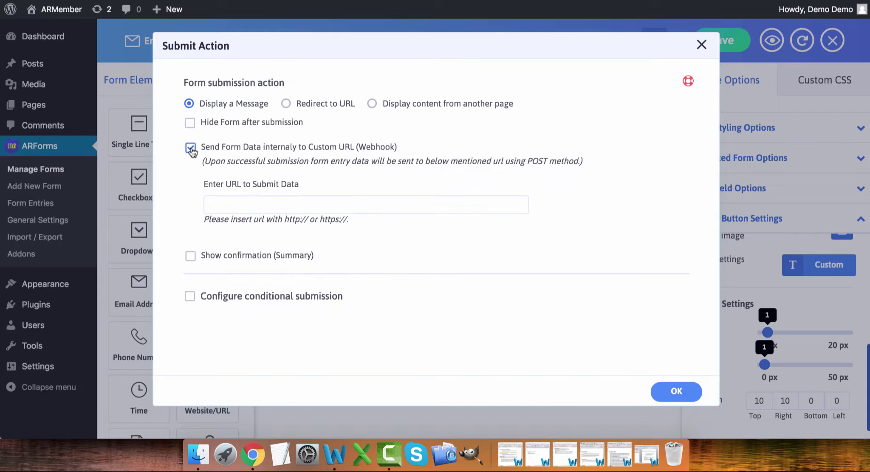
pyautogui.click(191, 148)
# - Enable 'Show confirmation (Summary)' with conditional submission left off, and confirm with OK
pyautogui.click(190, 173)
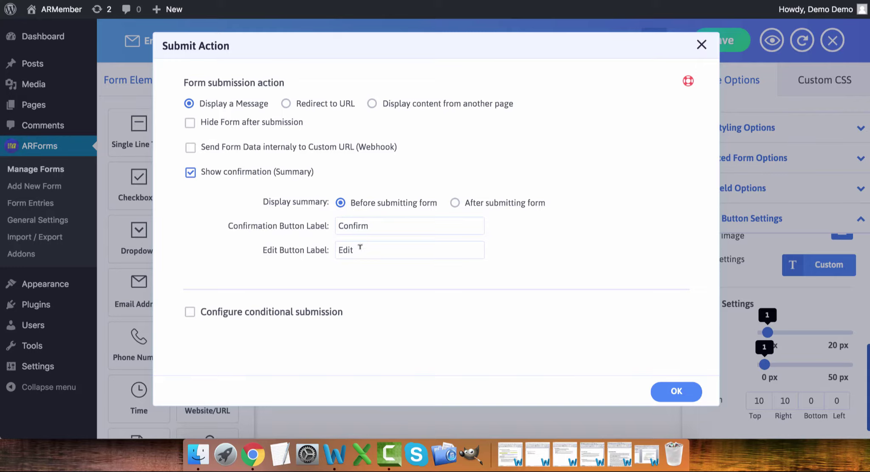
pyautogui.click(190, 313)
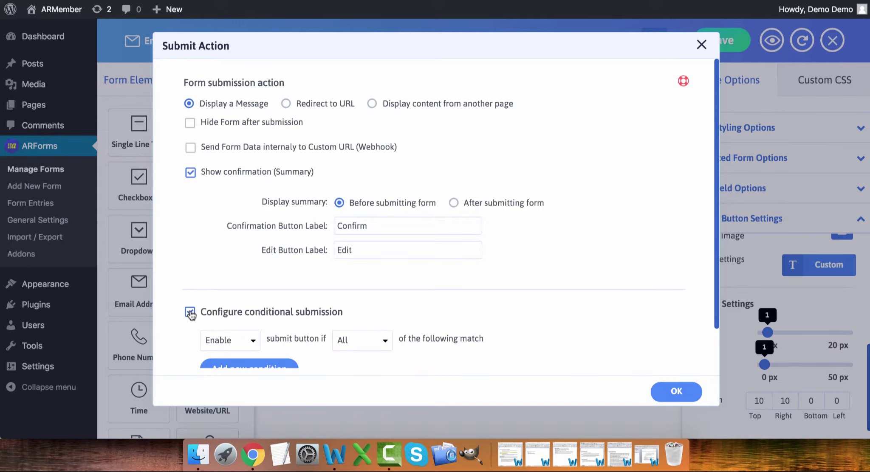
pyautogui.scroll(-2, 190, 312)
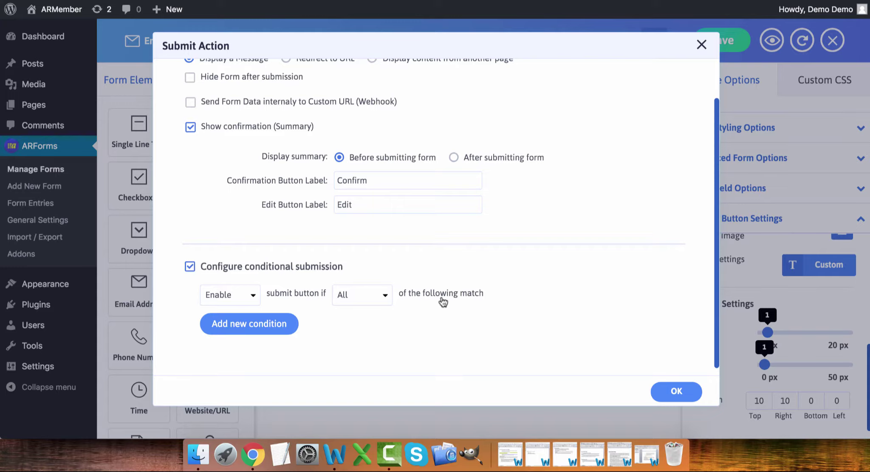
pyautogui.click(191, 267)
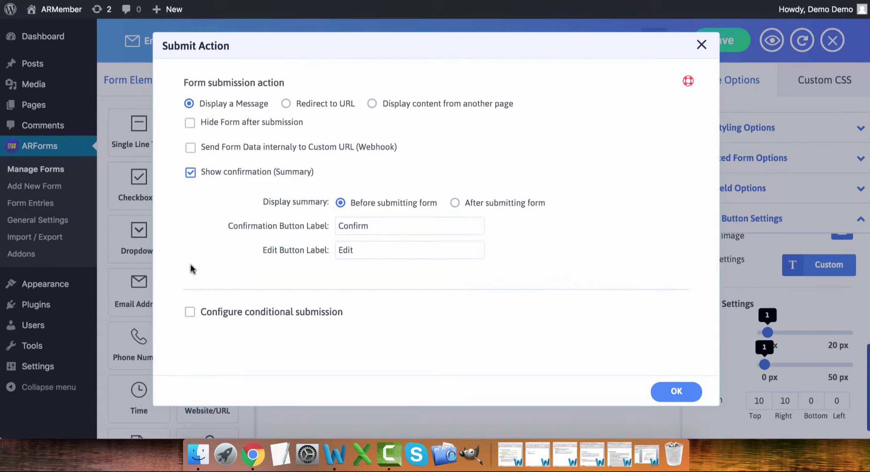
pyautogui.click(676, 392)
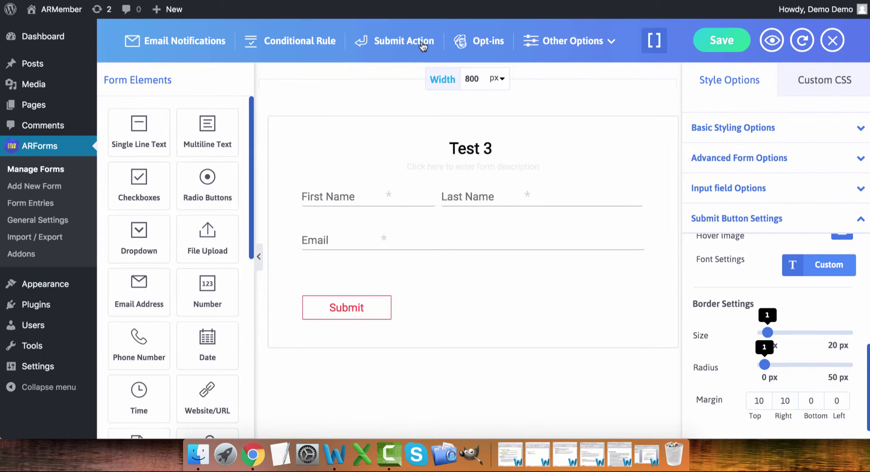
# - Open the Opt-ins dialog, where Mailchimp is listed but not enabled
pyautogui.click(473, 45)
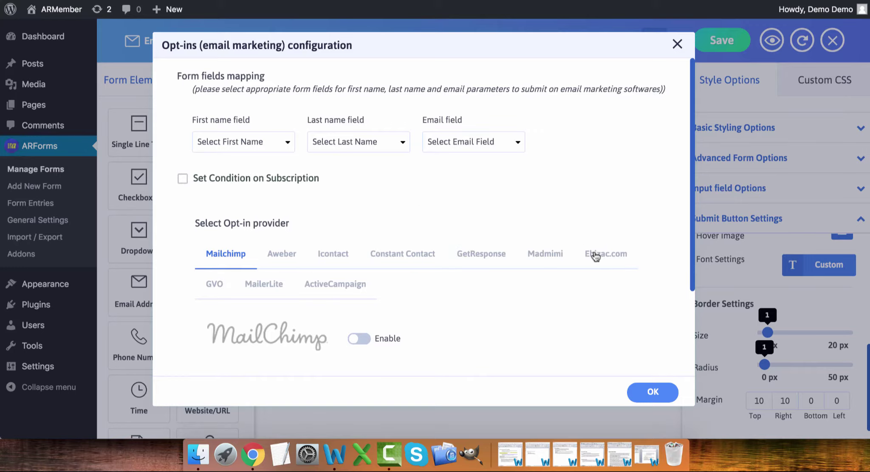
# - Look at MailerLite's subscription condition, leave it off, and close the Opt-ins dialog with OK
pyautogui.click(272, 288)
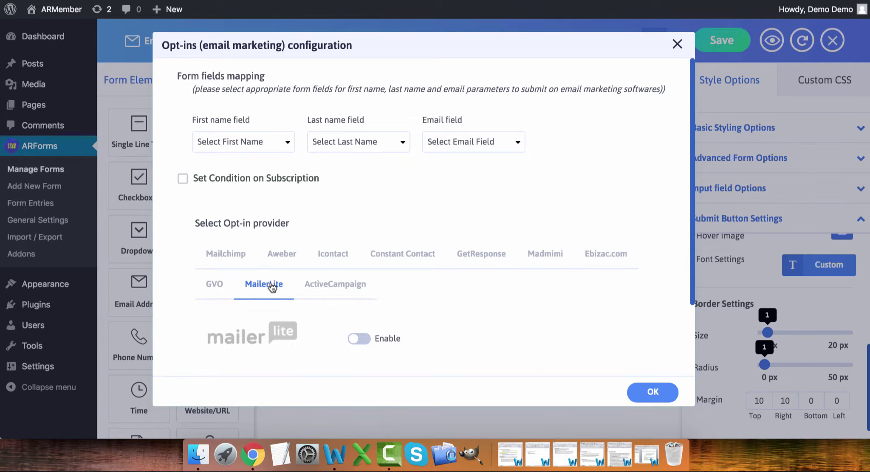
pyautogui.scroll(-2, 272, 288)
pyautogui.scroll(2, 272, 288)
pyautogui.click(183, 178)
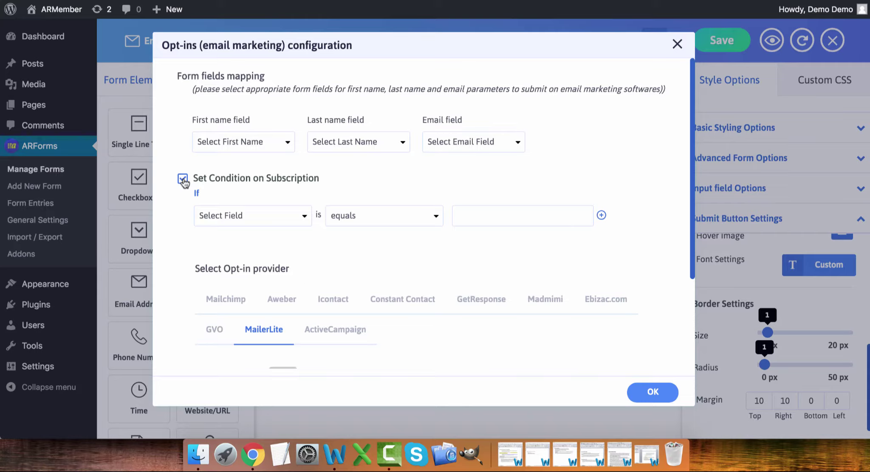
pyautogui.click(241, 216)
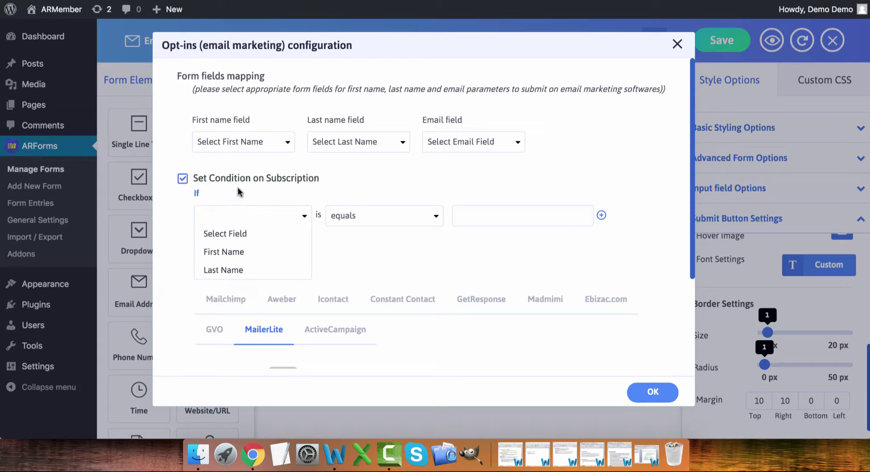
pyautogui.click(183, 178)
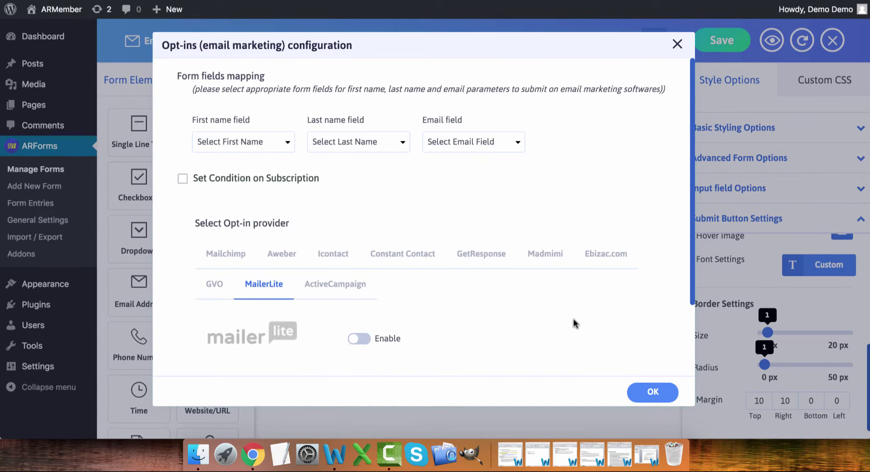
pyautogui.click(642, 389)
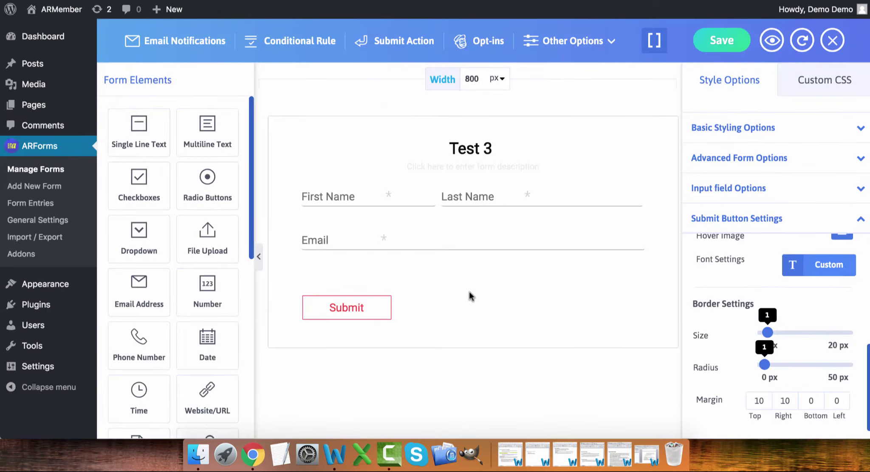
pyautogui.scroll(-5, 222, 285)
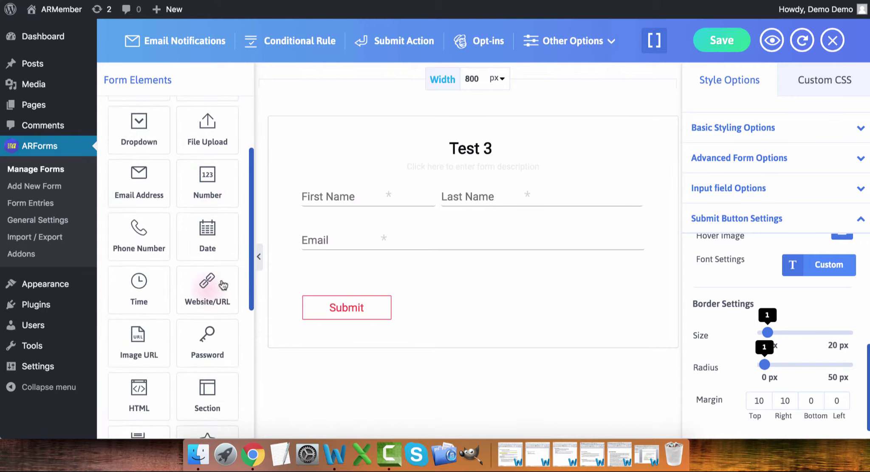
pyautogui.scroll(-4, 218, 250)
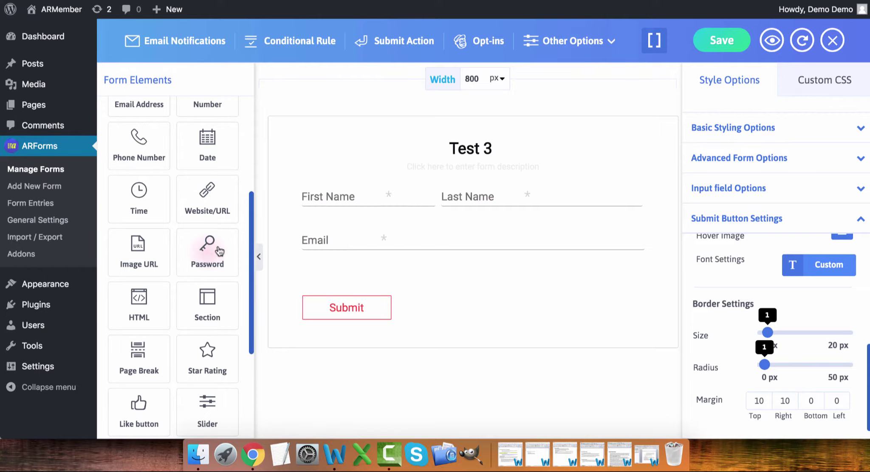
pyautogui.scroll(9, 219, 251)
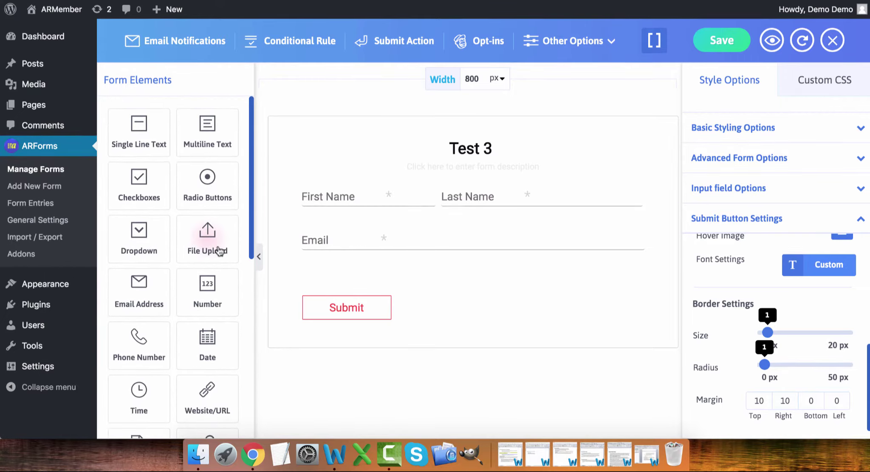
pyautogui.moveTo(139, 189); pyautogui.dragTo(377, 327)
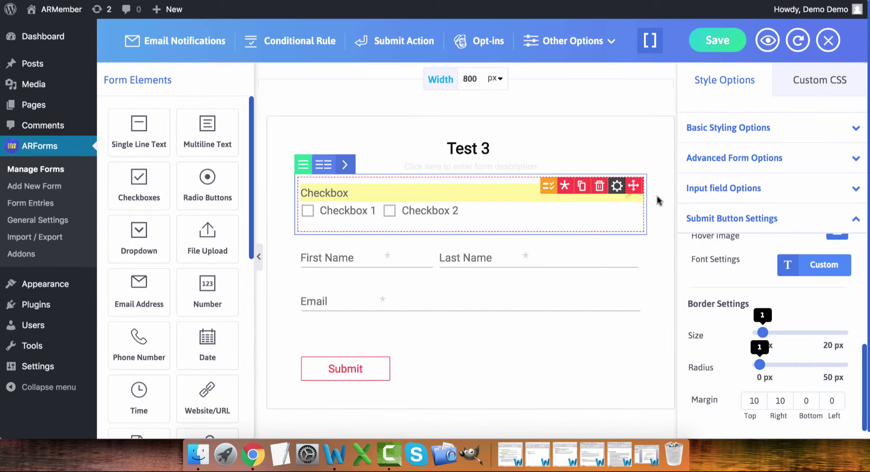
# - Move the new Checkbox field below Email and open its Field Options
pyautogui.moveTo(634, 186)
pyautogui.moveTo(632, 279); pyautogui.dragTo(629, 326)
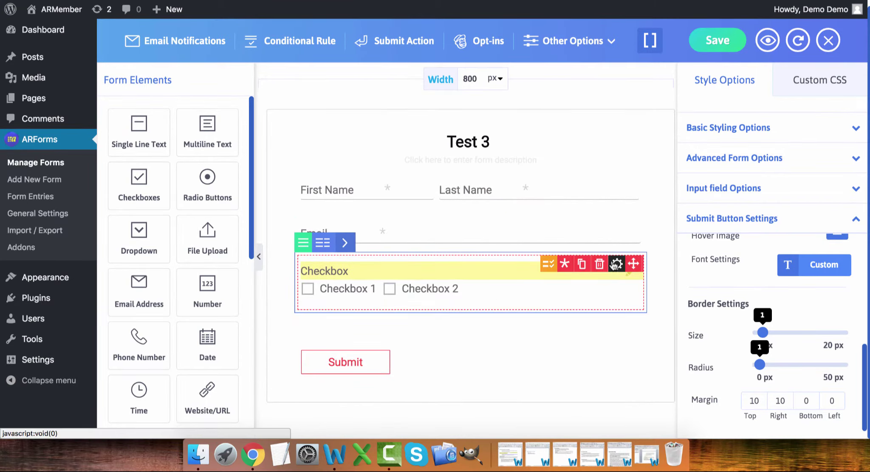
pyautogui.click(614, 267)
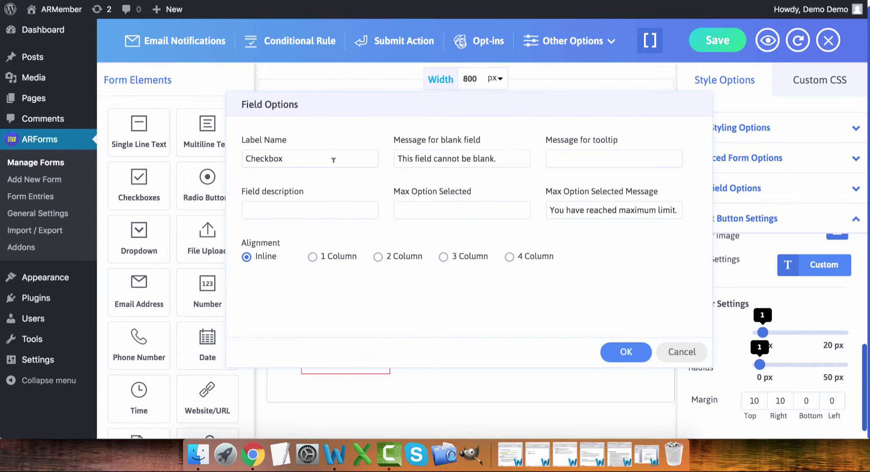
# - Replace the field's label 'Checkbox' with 'Select devices' and confirm it
pyautogui.click(310, 159)
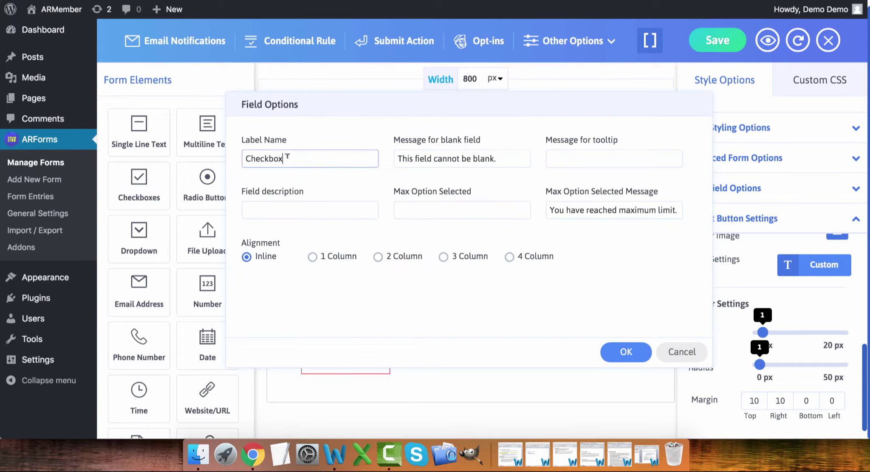
pyautogui.moveTo(286, 159); pyautogui.dragTo(235, 159)
pyautogui.write('S')
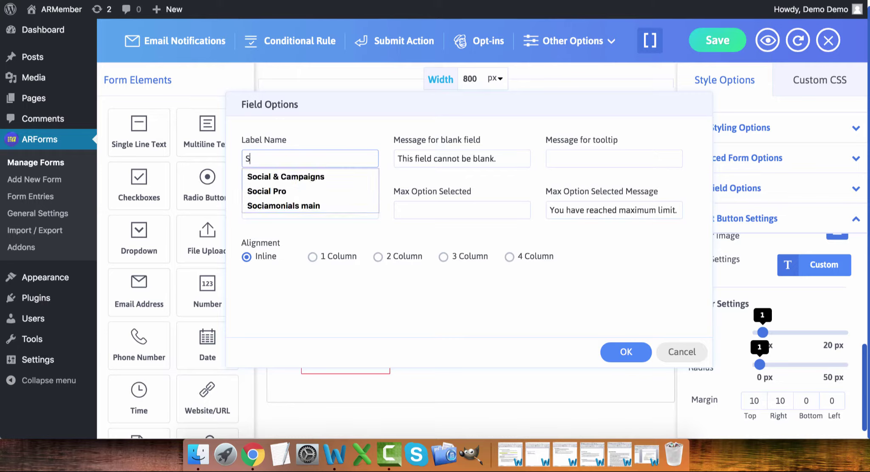
pyautogui.write('elect devices')
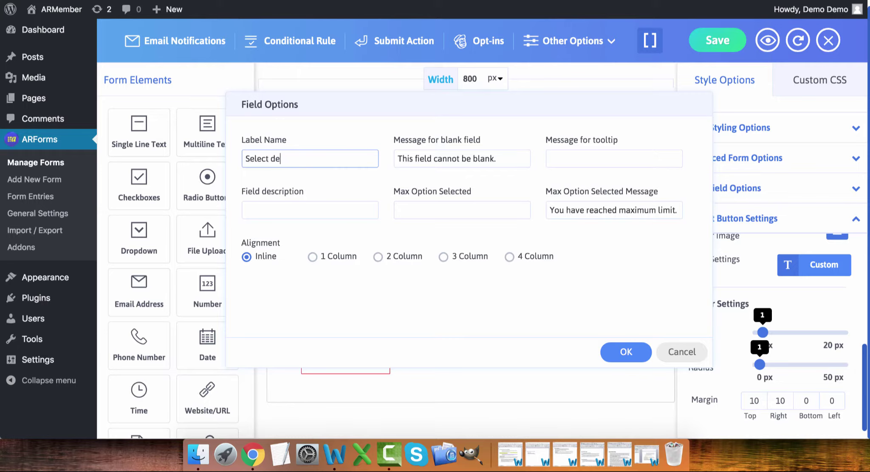
pyautogui.click(621, 352)
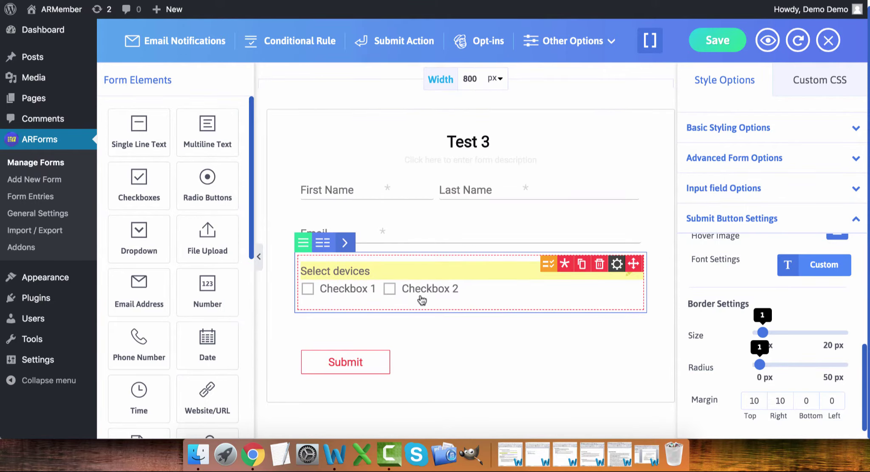
# - Turn on image options and assign 62.png and 63.png to the two device options
pyautogui.click(549, 265)
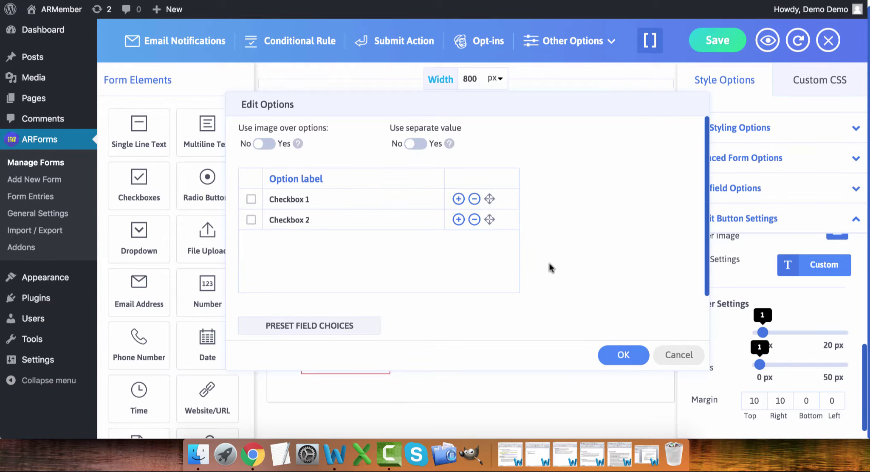
pyautogui.click(264, 145)
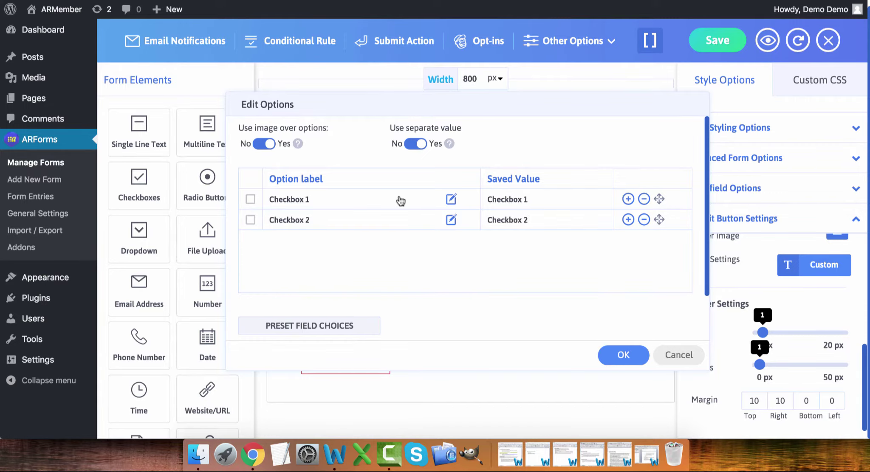
pyautogui.click(451, 198)
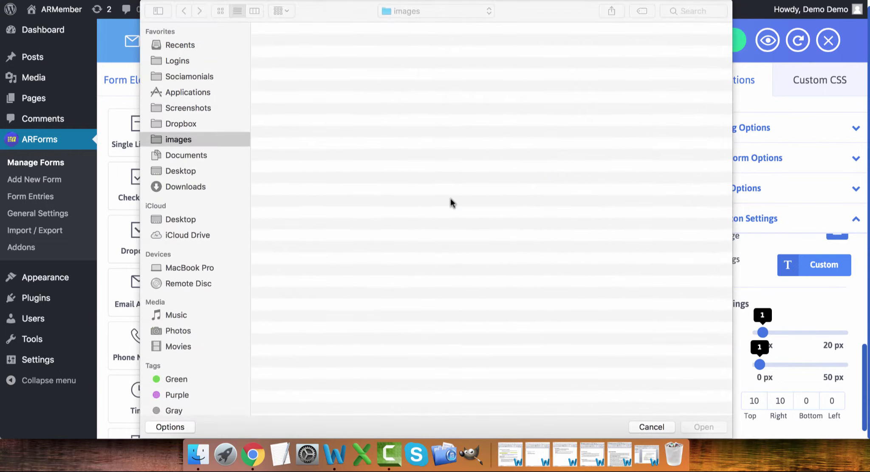
pyautogui.scroll(-15, 451, 202)
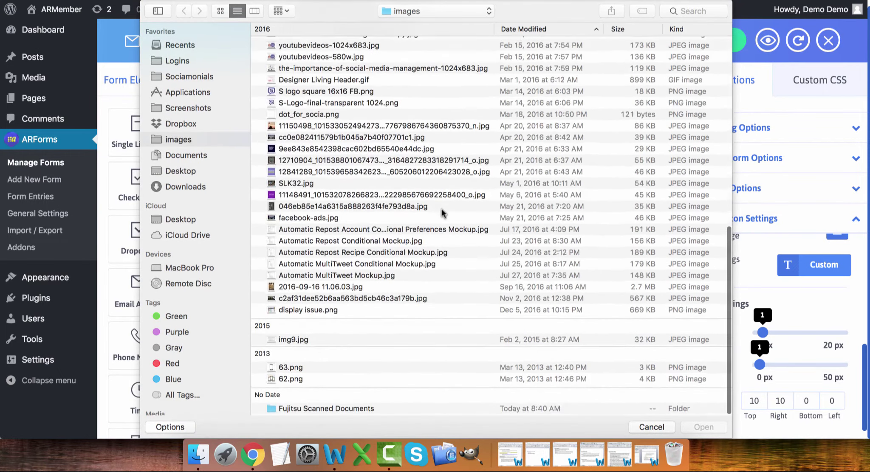
pyautogui.doubleClick(295, 379)
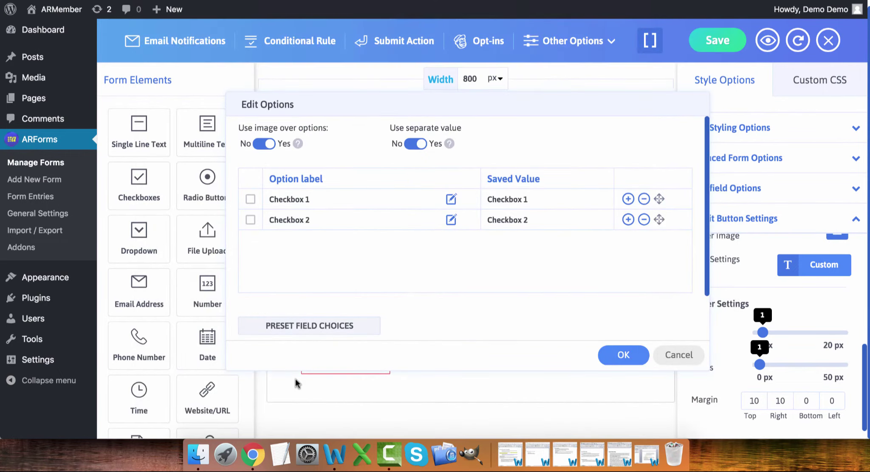
pyautogui.click(451, 219)
pyautogui.scroll(-15, 450, 221)
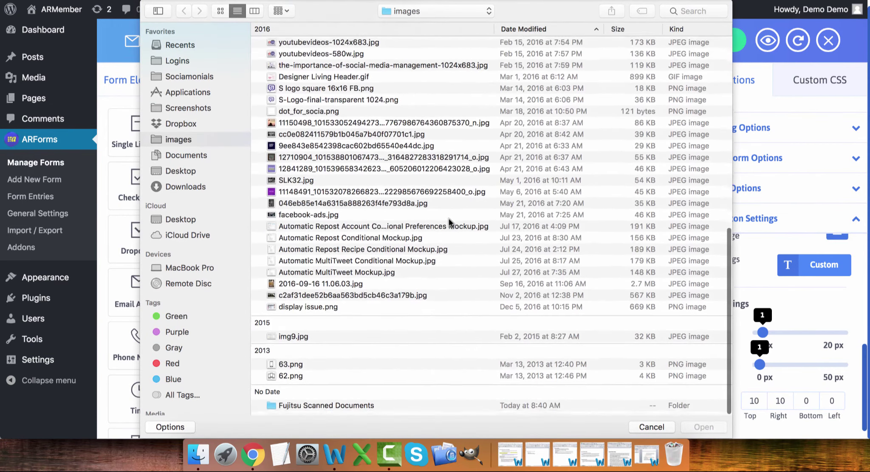
pyautogui.click(272, 370)
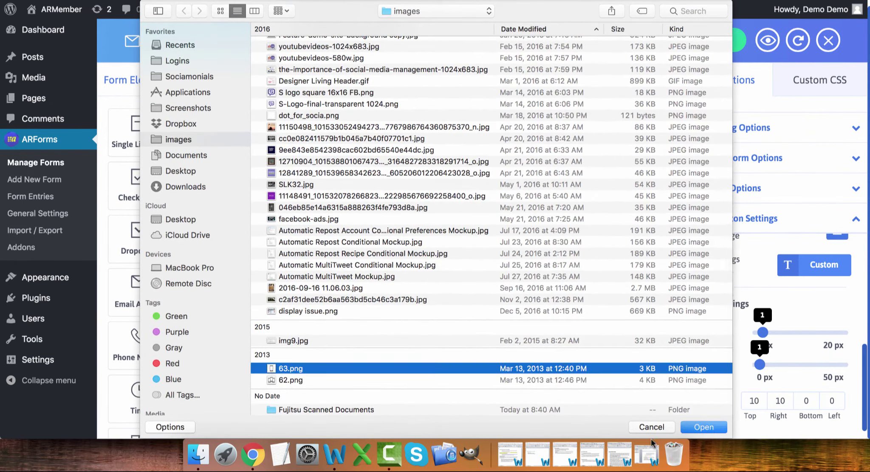
pyautogui.click(709, 429)
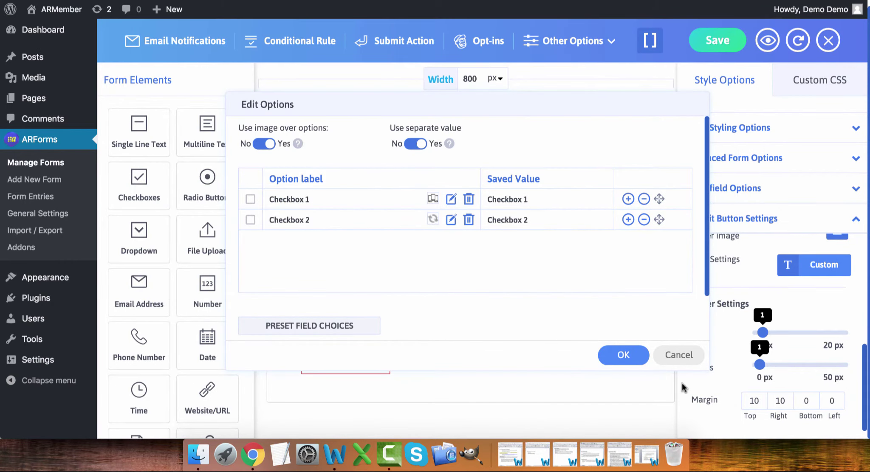
pyautogui.click(624, 357)
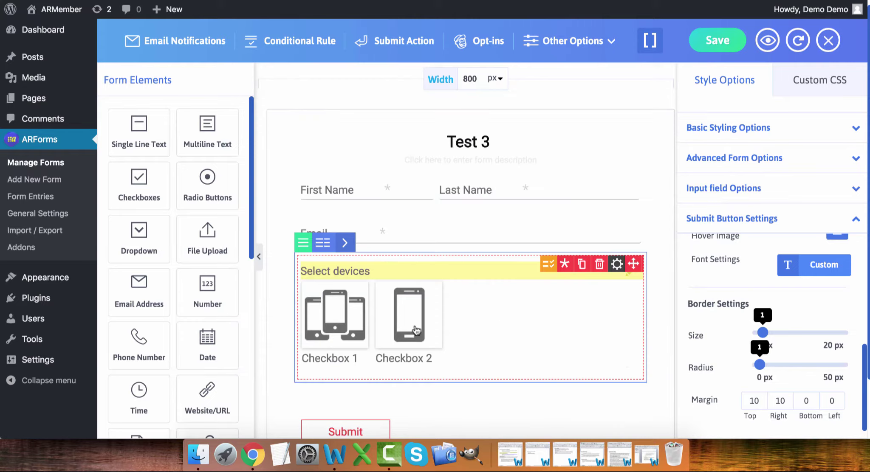
# - Test the device image options by ticking, unticking and re-ticking them until both are checked
pyautogui.click(335, 359)
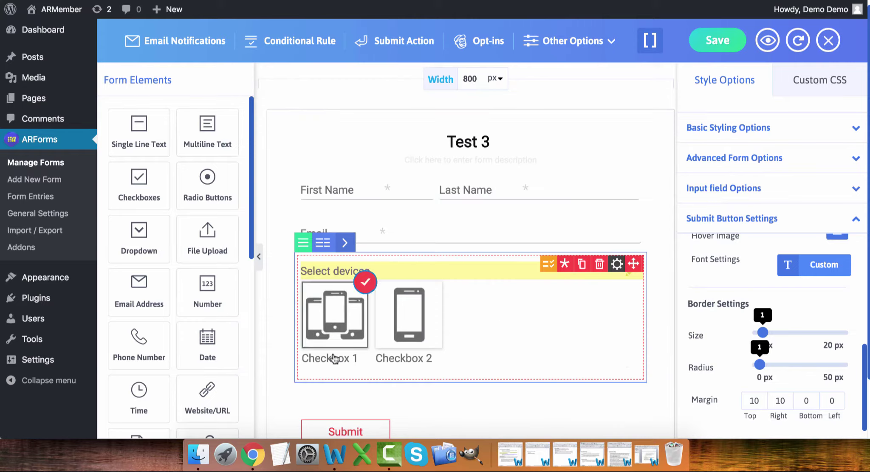
pyautogui.click(335, 359)
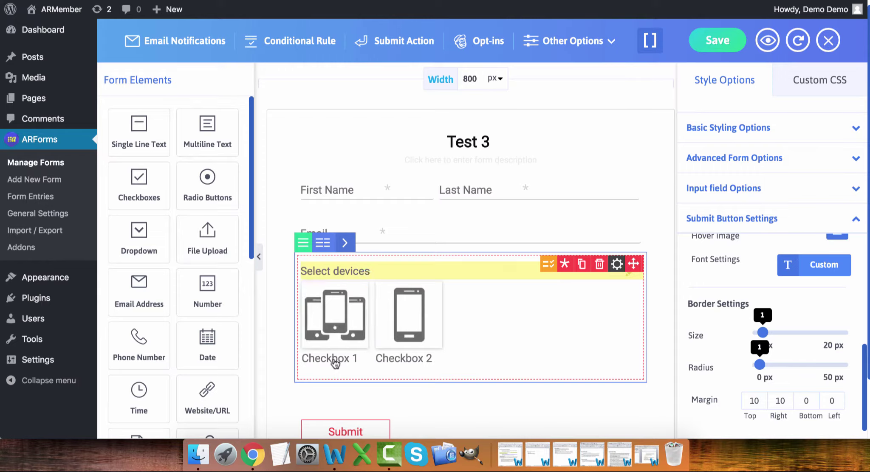
pyautogui.click(326, 329)
pyautogui.click(402, 335)
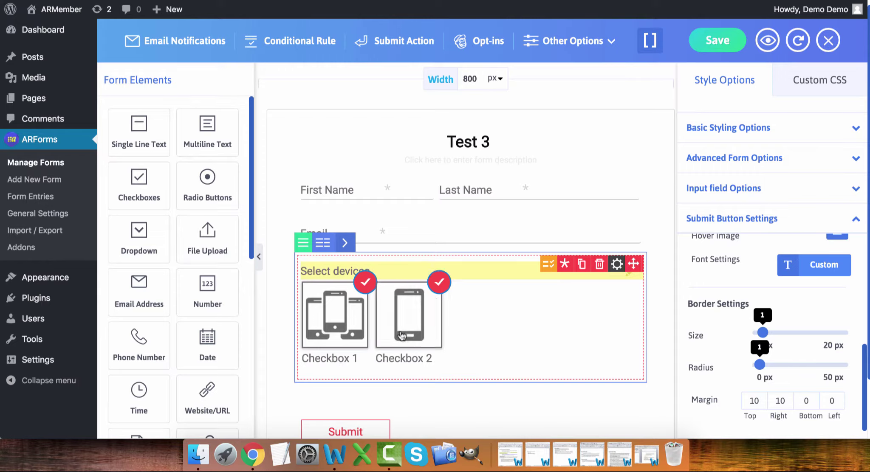
pyautogui.click(549, 266)
# - Set the two options' saved values to 'Multiple' and 'Single'
pyautogui.click(538, 198)
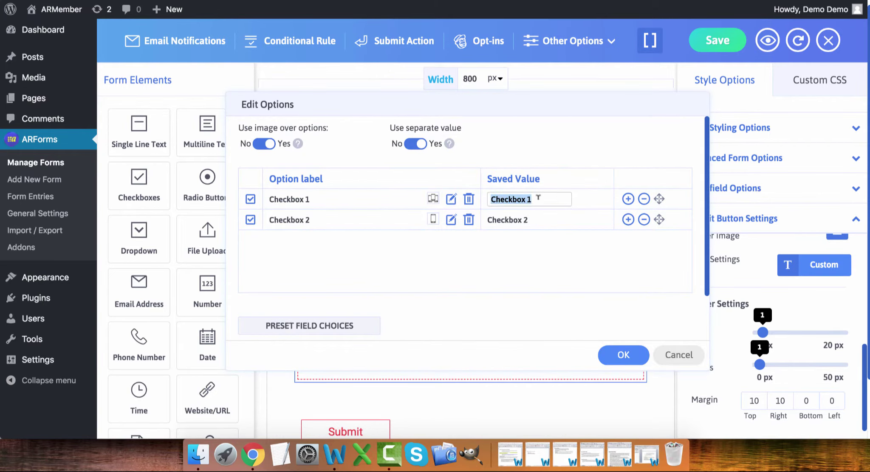
pyautogui.press('BackSpace')
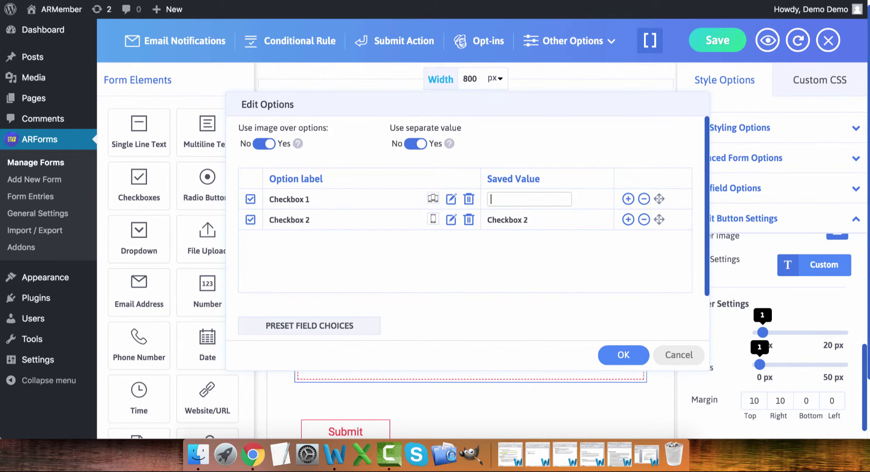
pyautogui.write('Multiple')
pyautogui.click(537, 217)
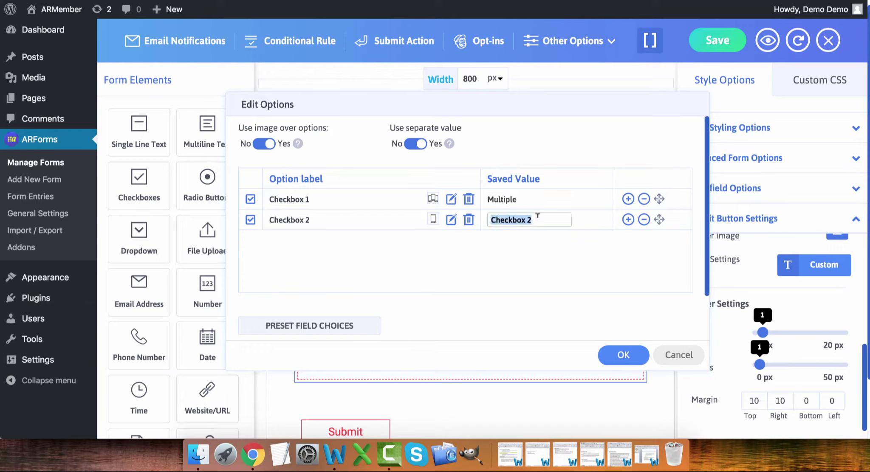
pyautogui.write('Single')
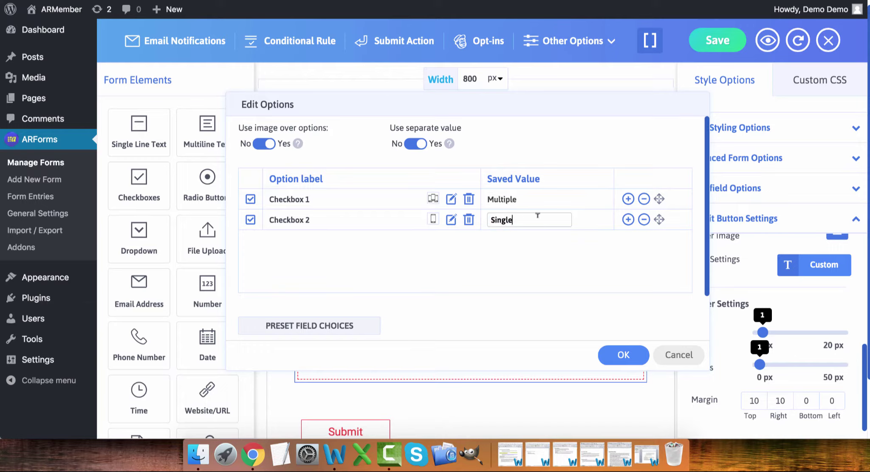
pyautogui.click(634, 355)
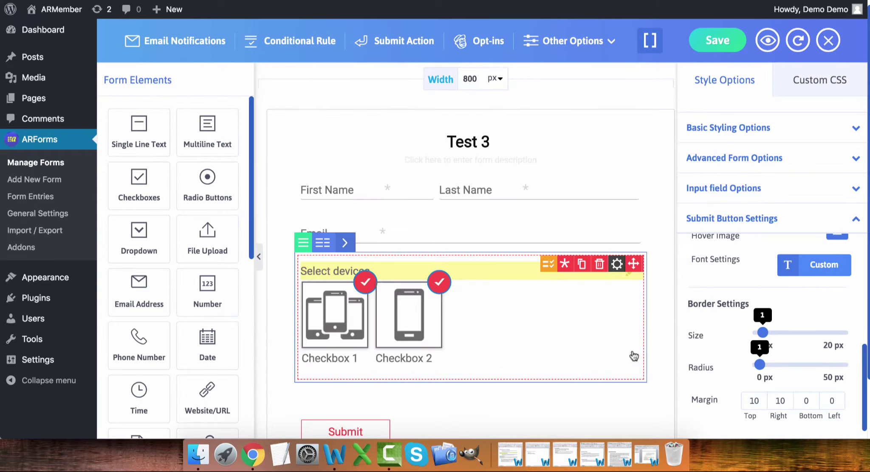
# - Label the two image options 'Multiple' and 'Single' and confirm
pyautogui.click(548, 264)
pyautogui.click(283, 194)
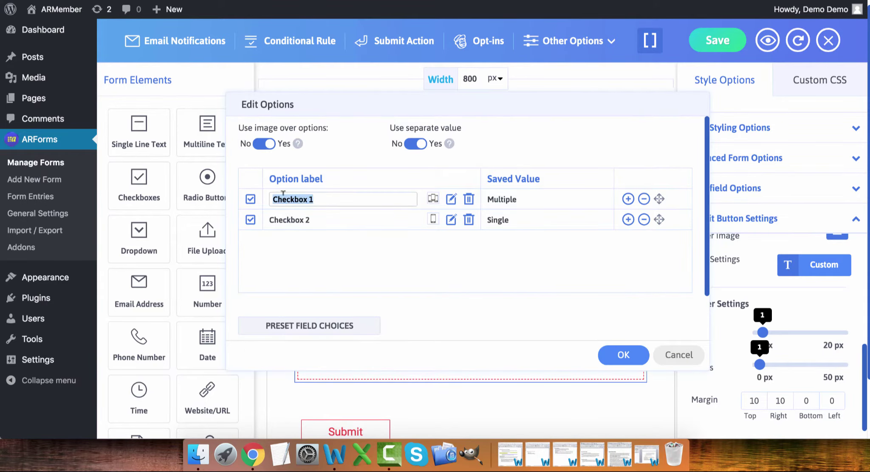
pyautogui.write('Multiple')
pyautogui.click(306, 220)
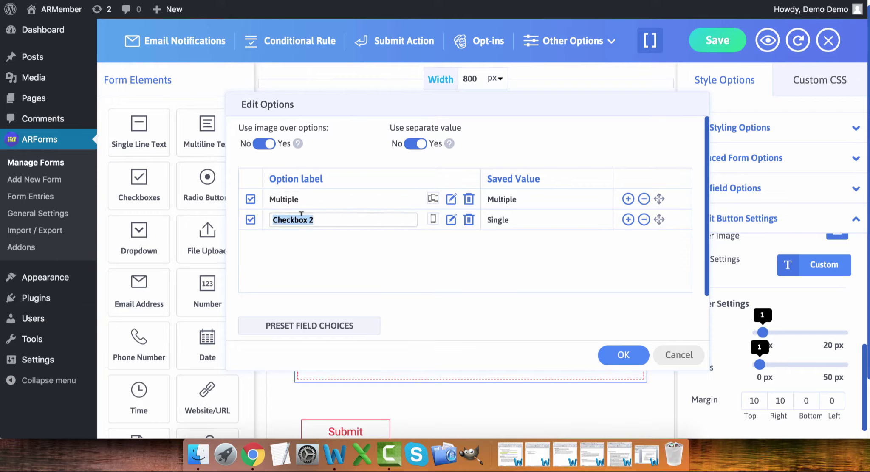
pyautogui.write('Single')
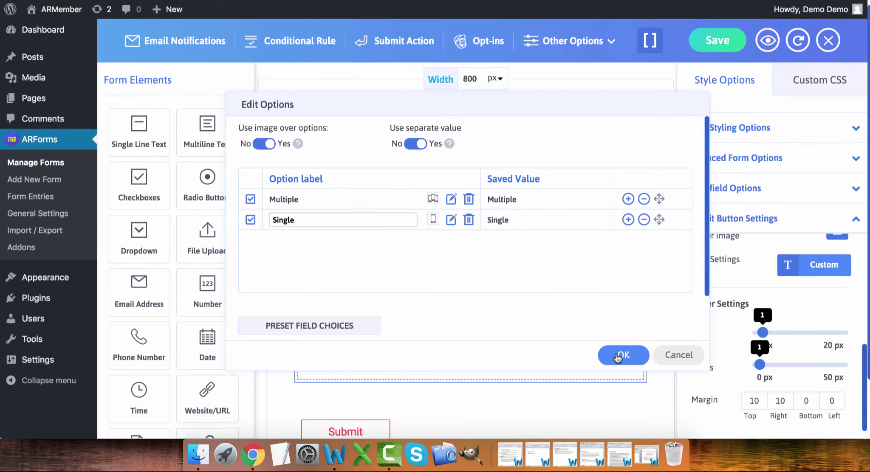
pyautogui.click(617, 357)
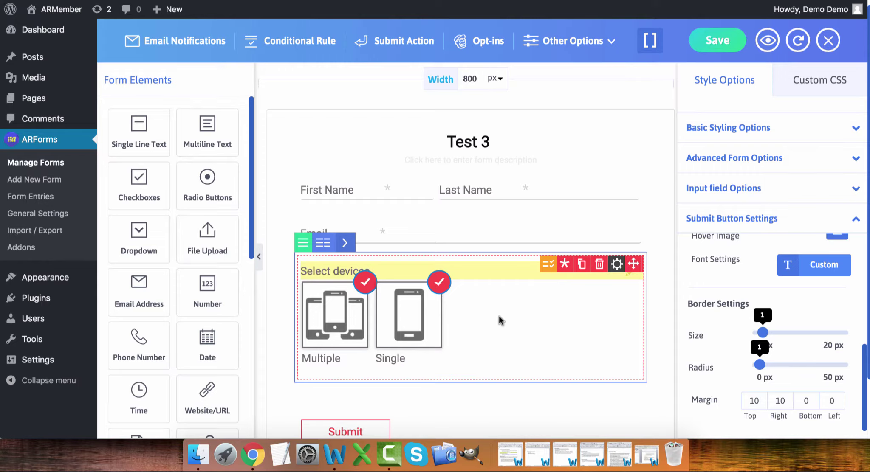
# - Drag a Page Break from Form Elements onto the canvas between Email and Select devices
pyautogui.scroll(-5, 164, 278)
pyautogui.scroll(-4, 163, 278)
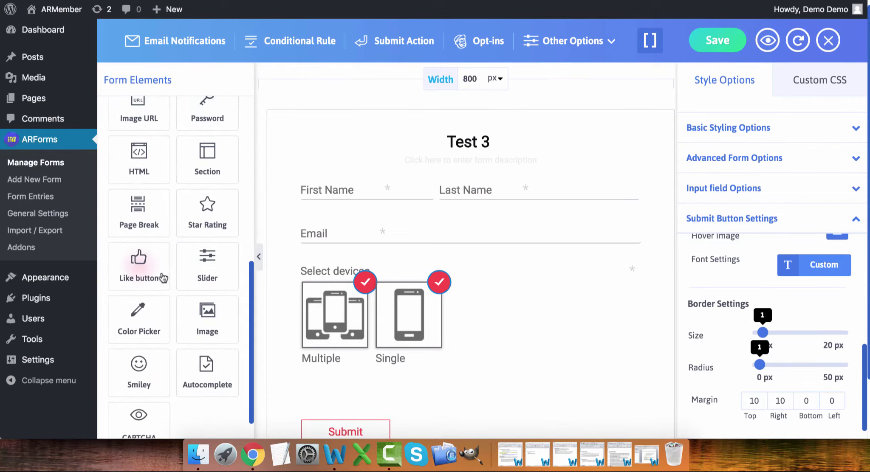
pyautogui.moveTo(138, 207); pyautogui.dragTo(377, 273)
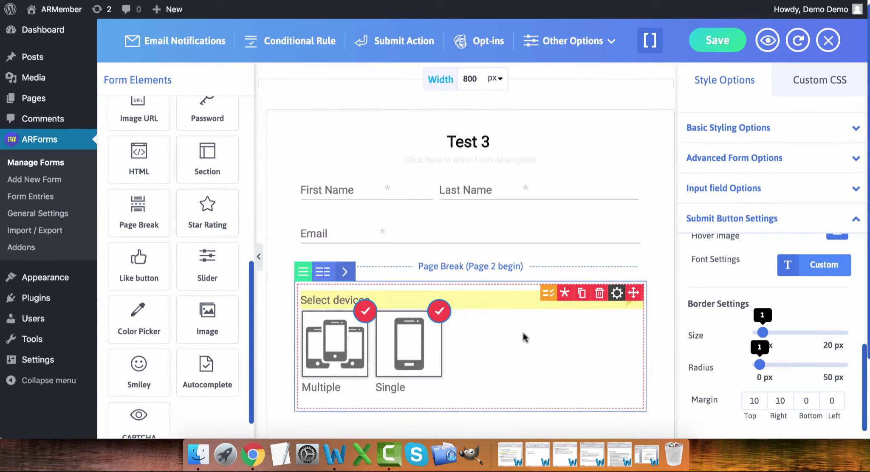
pyautogui.scroll(-2, 523, 333)
pyautogui.scroll(2, 523, 333)
pyautogui.scroll(1, 523, 332)
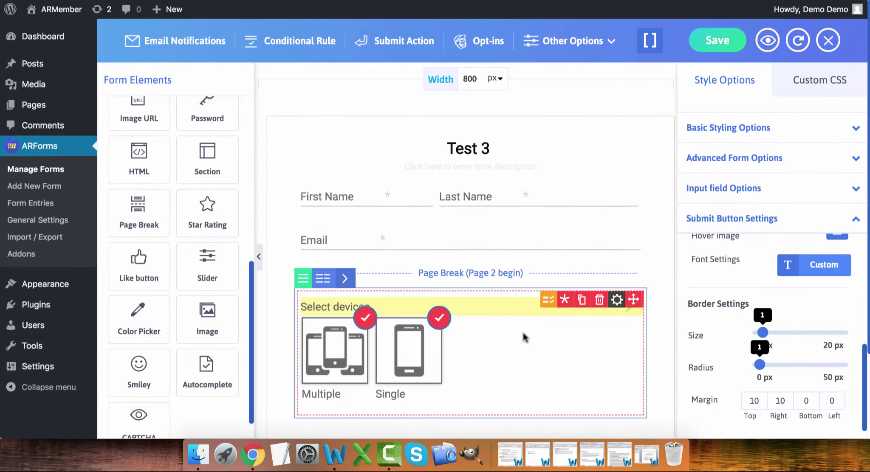
# - Preview the form and fill Step1 with Last Name 'Test' and a suggested e-mail address
pyautogui.click(767, 40)
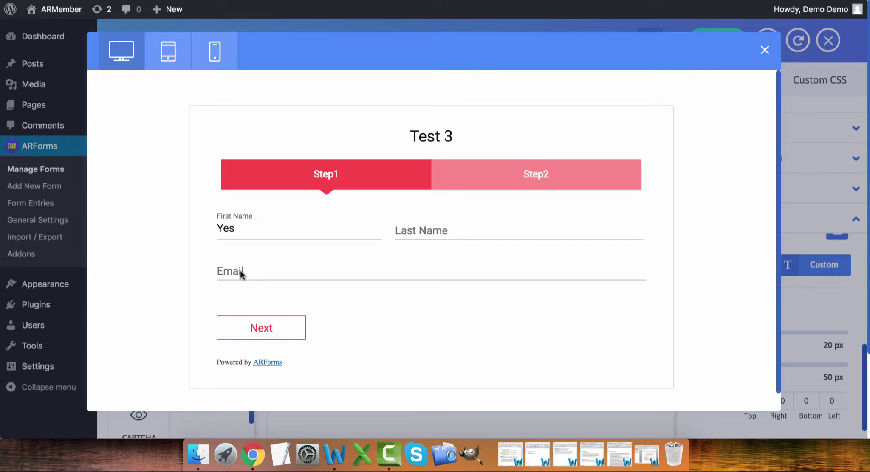
pyautogui.click(289, 329)
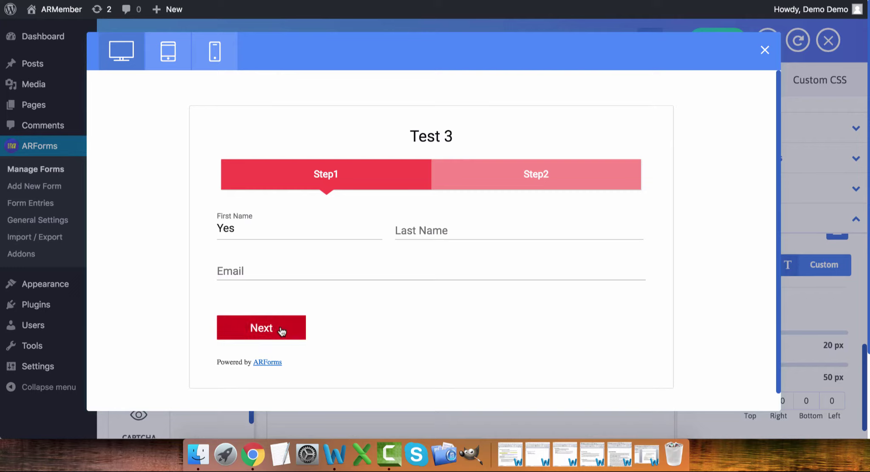
pyautogui.click(433, 231)
pyautogui.write('Test')
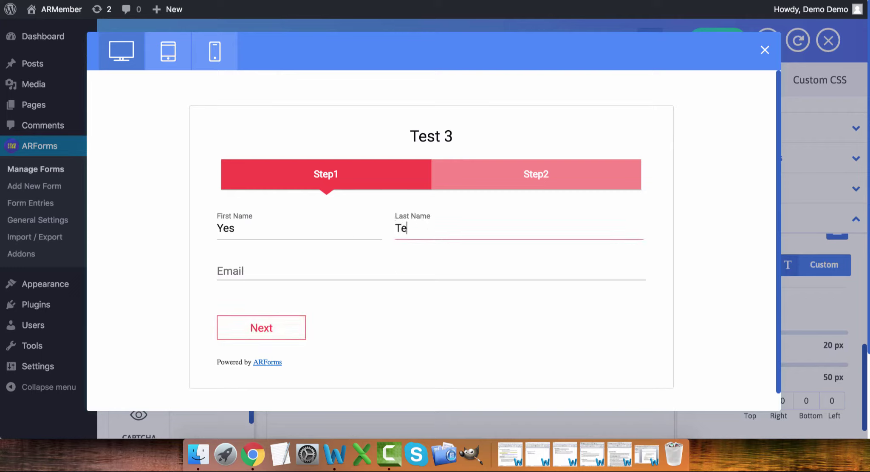
pyautogui.press('Tab')
pyautogui.write('test')
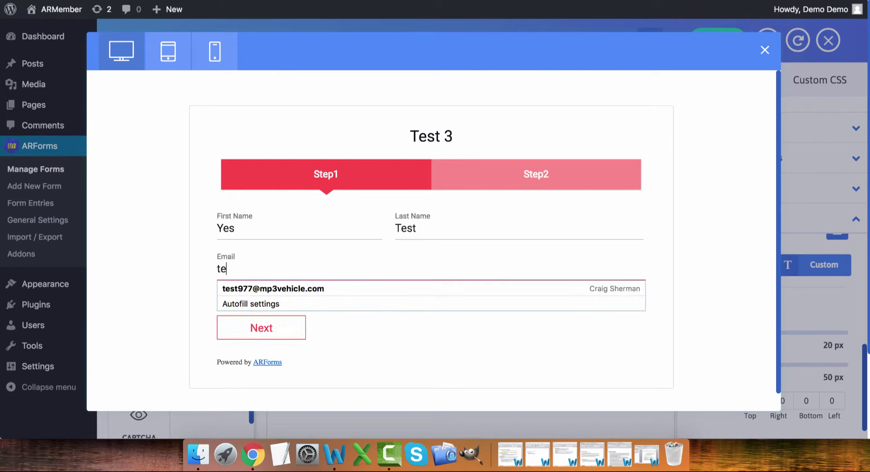
pyautogui.press('Down')
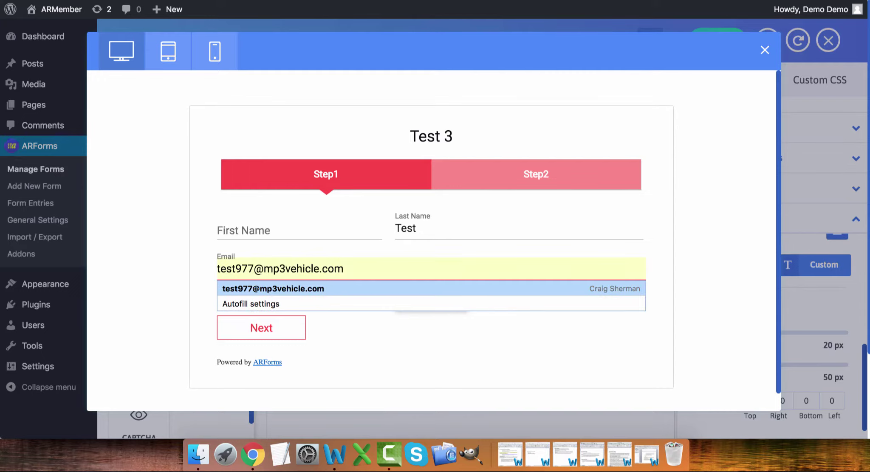
pyautogui.press('Return')
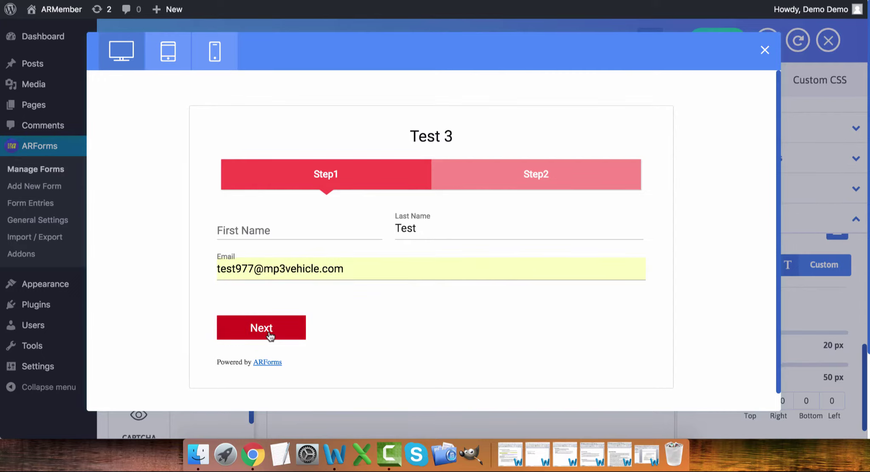
# - On Step2 keep only the Multiple device choice, then submit and confirm the entry
pyautogui.click(268, 335)
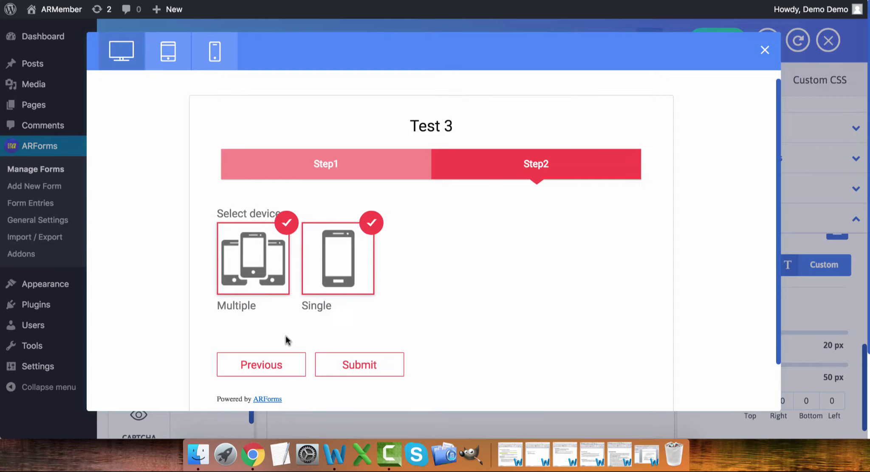
pyautogui.click(341, 258)
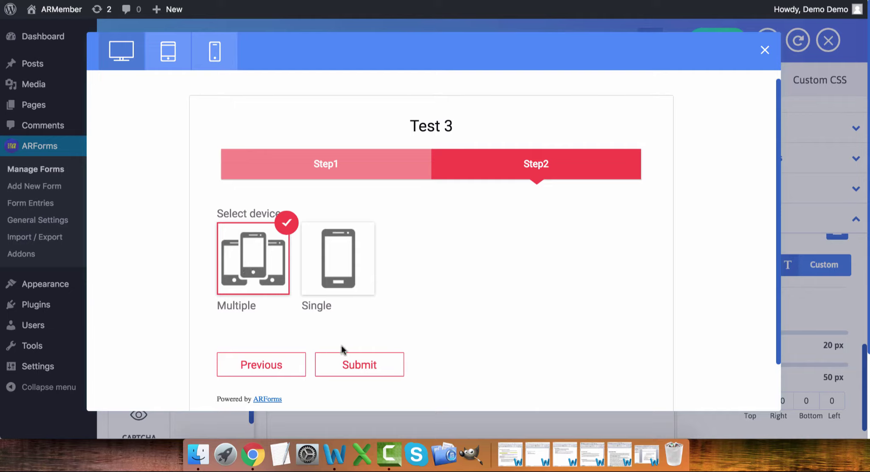
pyautogui.click(363, 368)
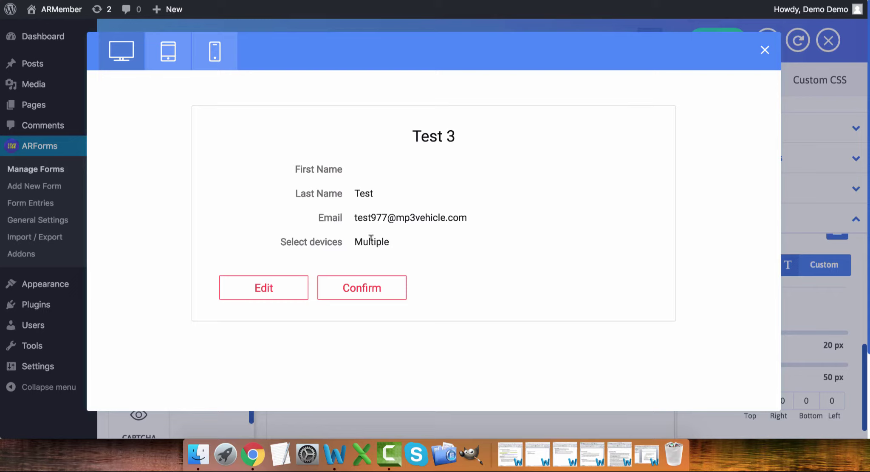
pyautogui.click(367, 298)
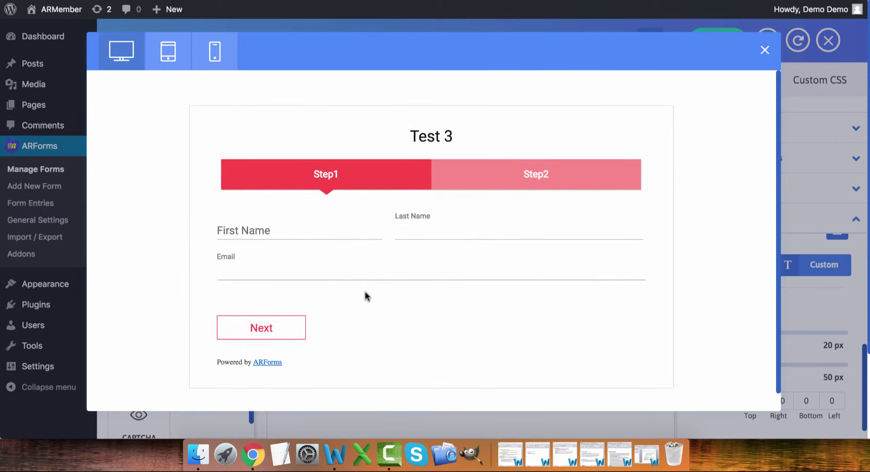
# - Check the form in Tablet and Mobile View, then close the preview
pyautogui.click(169, 56)
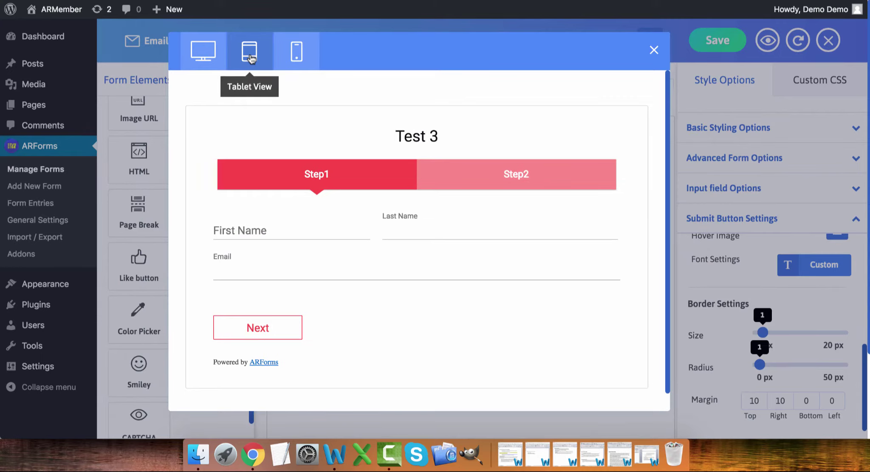
pyautogui.click(299, 55)
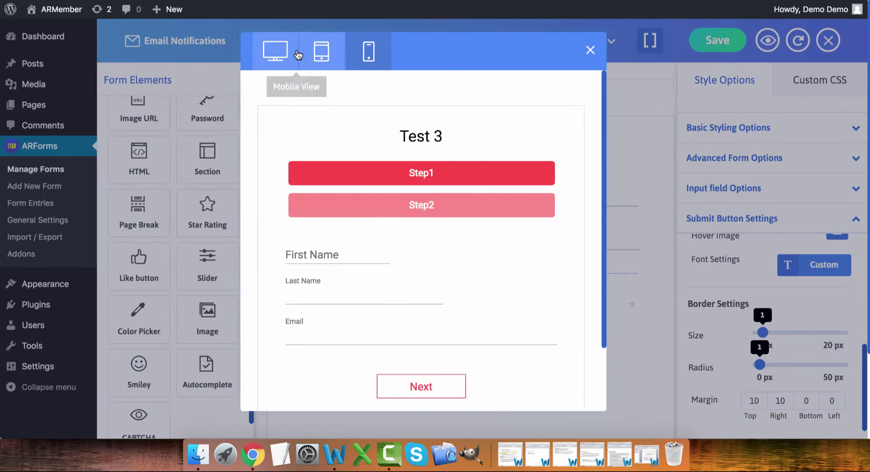
pyautogui.scroll(-5, 438, 249)
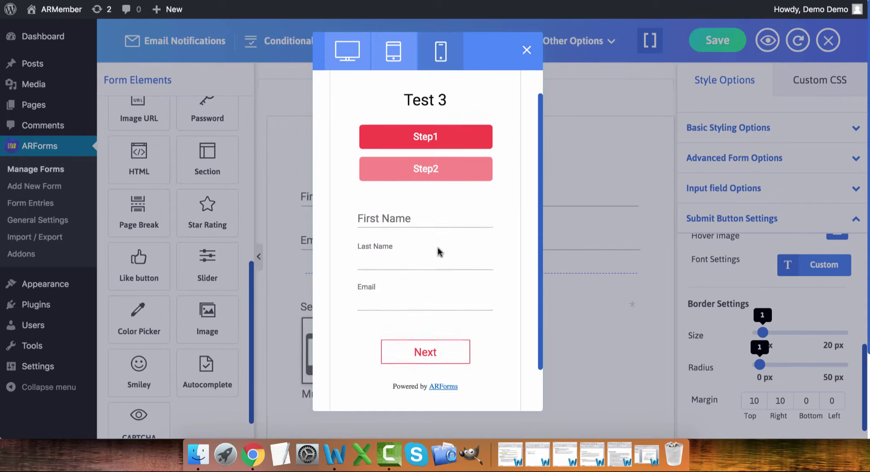
pyautogui.scroll(3, 437, 247)
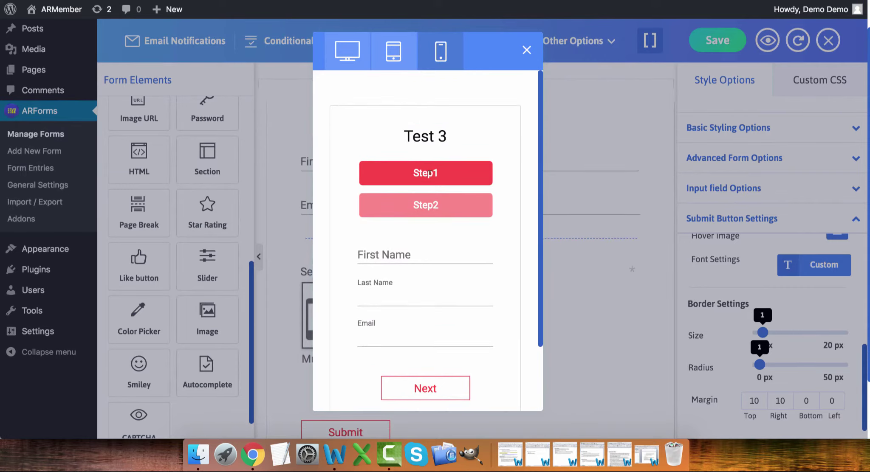
pyautogui.scroll(-3, 430, 222)
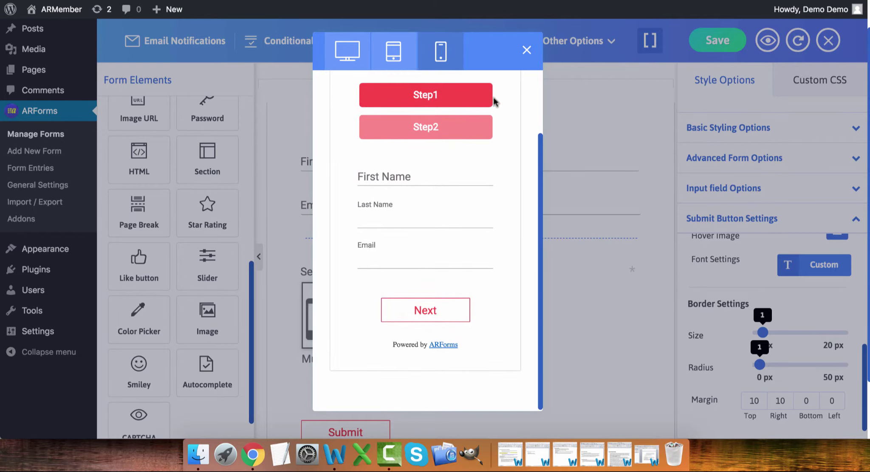
pyautogui.click(527, 51)
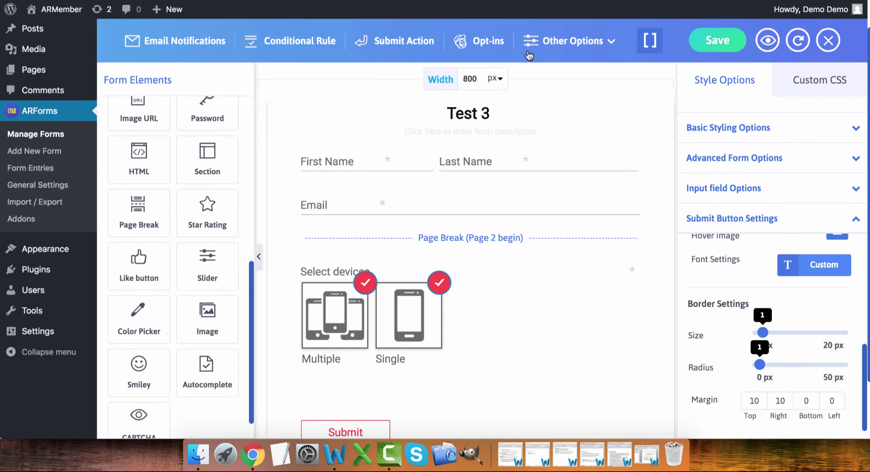
# - In General Options, enable Prevent duplicate form entries using the Email form field, and apply
pyautogui.moveTo(540, 53)
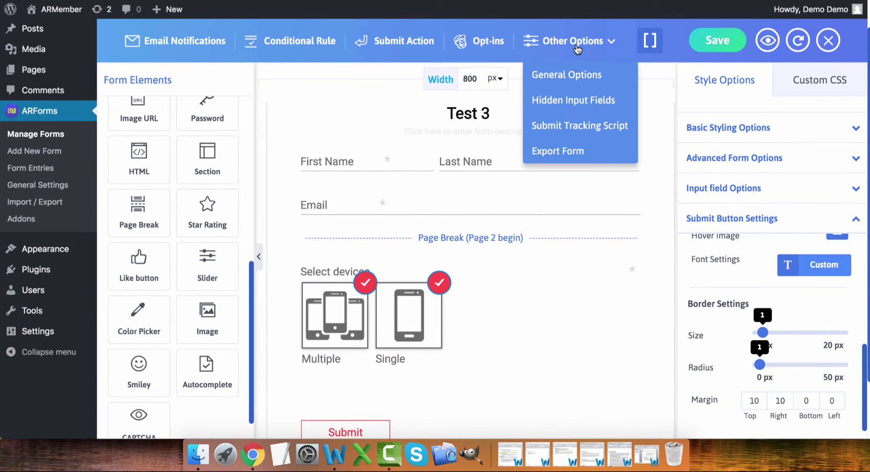
pyautogui.click(578, 75)
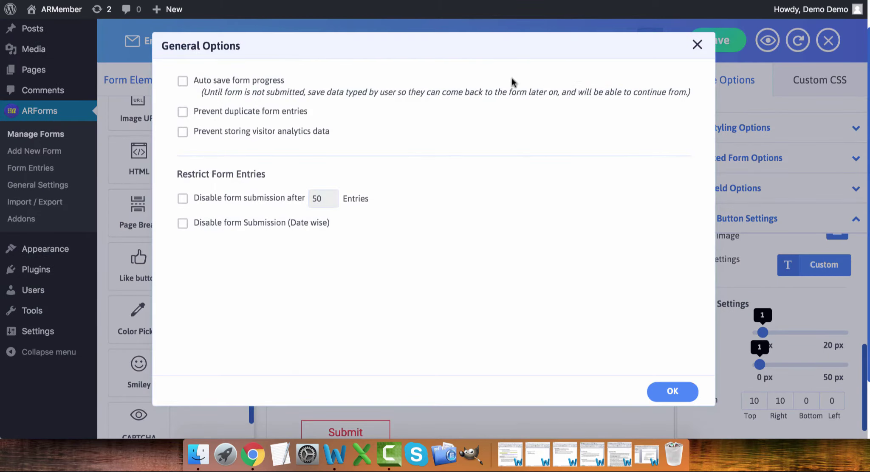
pyautogui.click(183, 83)
pyautogui.click(183, 82)
pyautogui.click(183, 111)
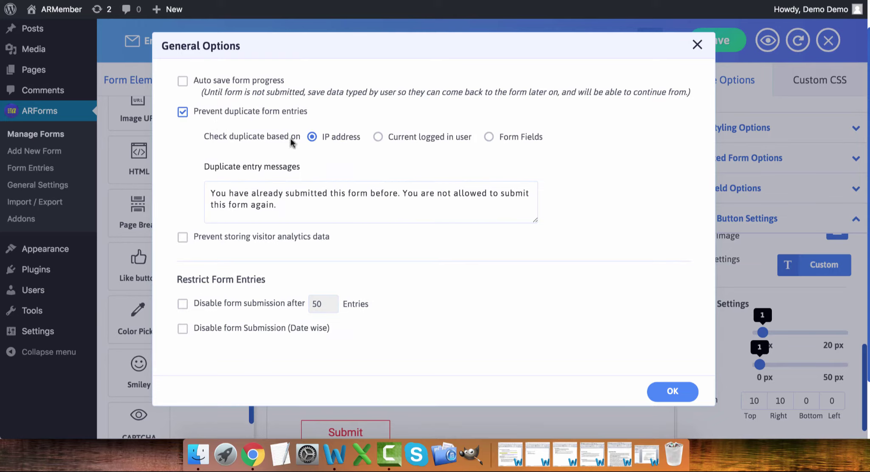
pyautogui.click(489, 137)
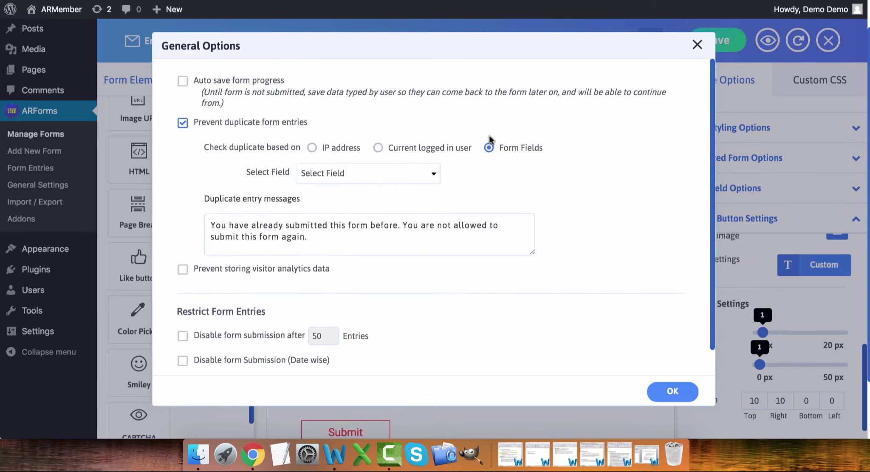
pyautogui.click(355, 173)
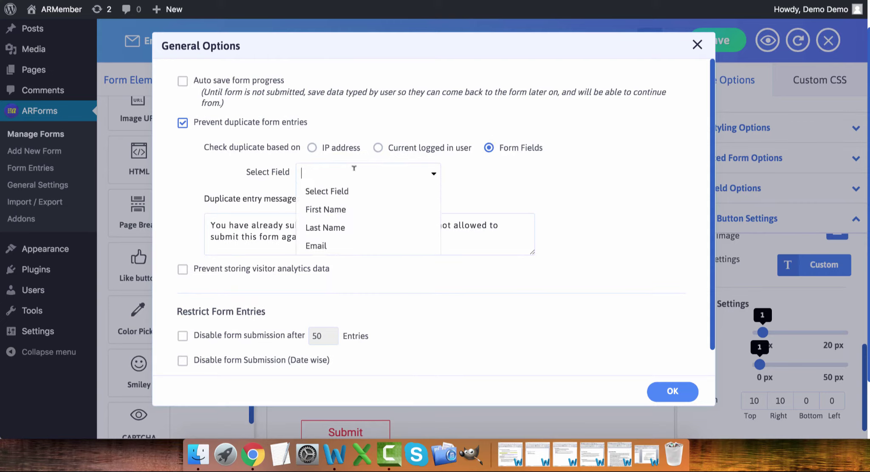
pyautogui.click(345, 244)
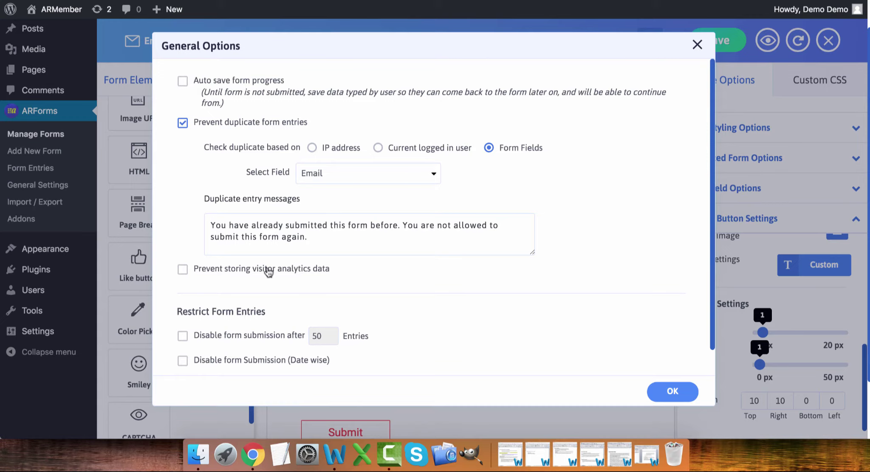
pyautogui.scroll(-1, 333, 267)
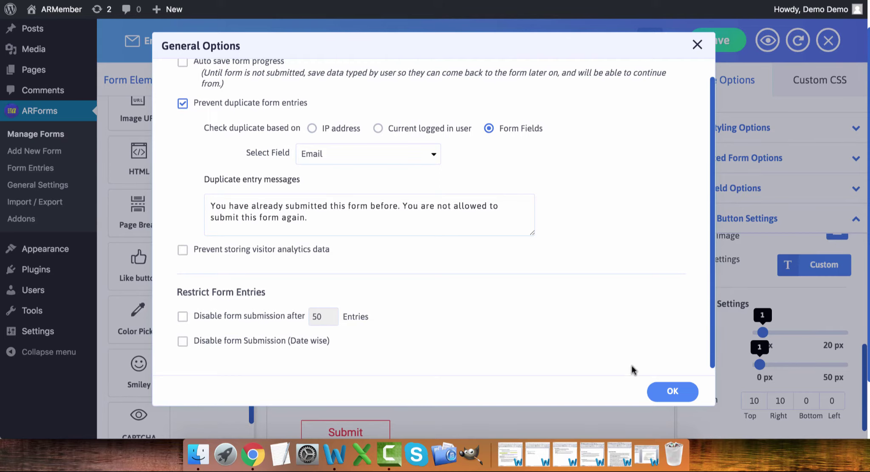
pyautogui.click(665, 391)
# - Open Hidden Input Fields from the Other Options menu
pyautogui.moveTo(563, 51)
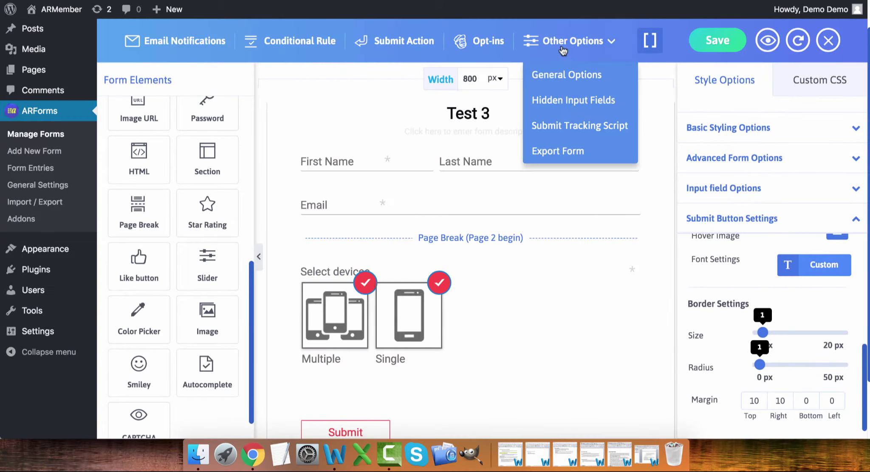
pyautogui.click(568, 100)
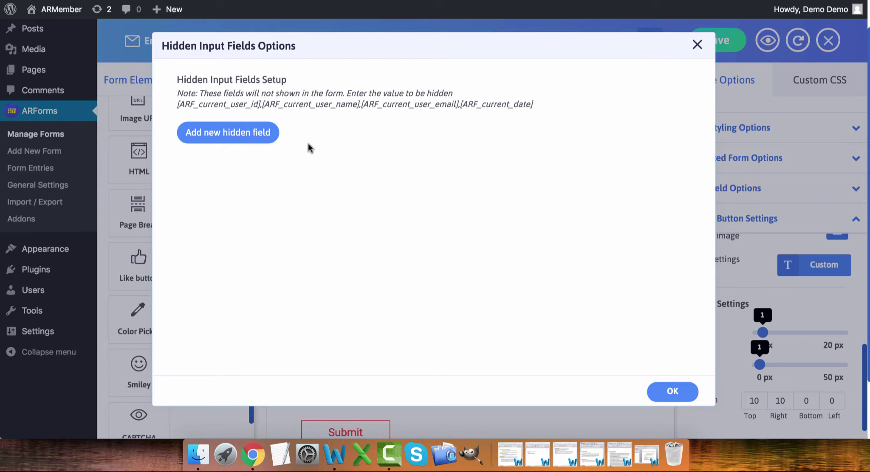
# - Add a hidden field row, close Hidden Input Fields, and open Submit Tracking Script settings
pyautogui.click(240, 133)
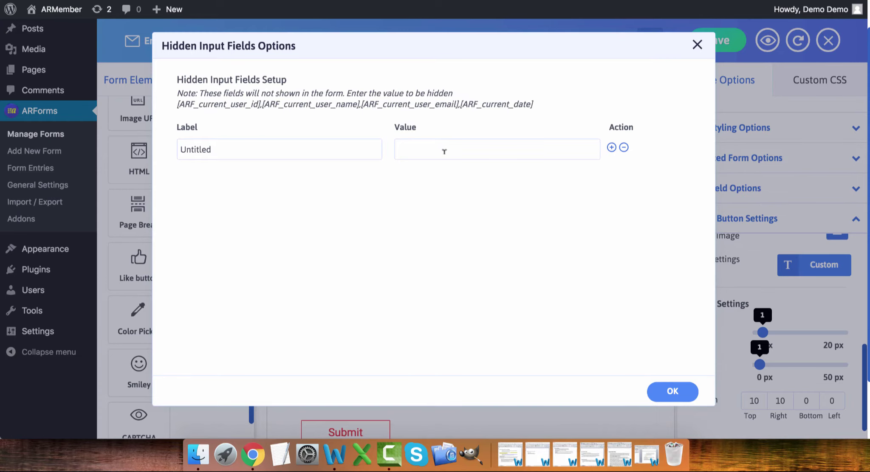
pyautogui.click(697, 45)
pyautogui.moveTo(605, 51)
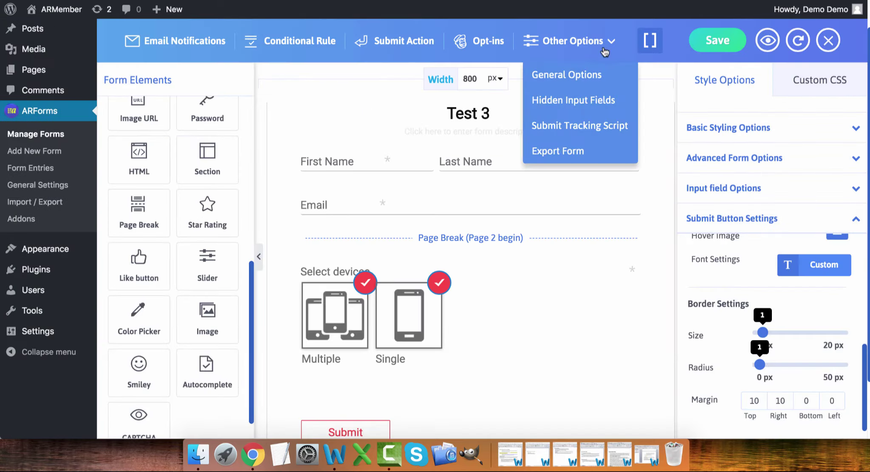
pyautogui.click(584, 133)
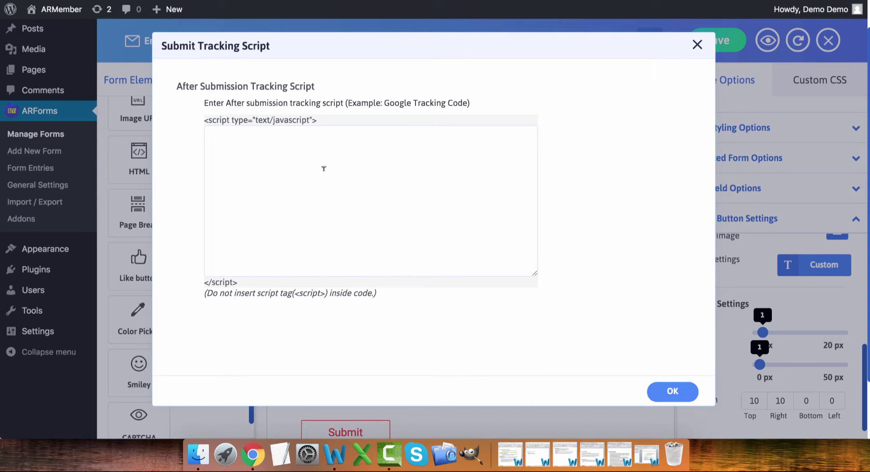
# - Close the empty Submit Tracking Script dialog and check Export Form's save-first tooltip
pyautogui.click(697, 44)
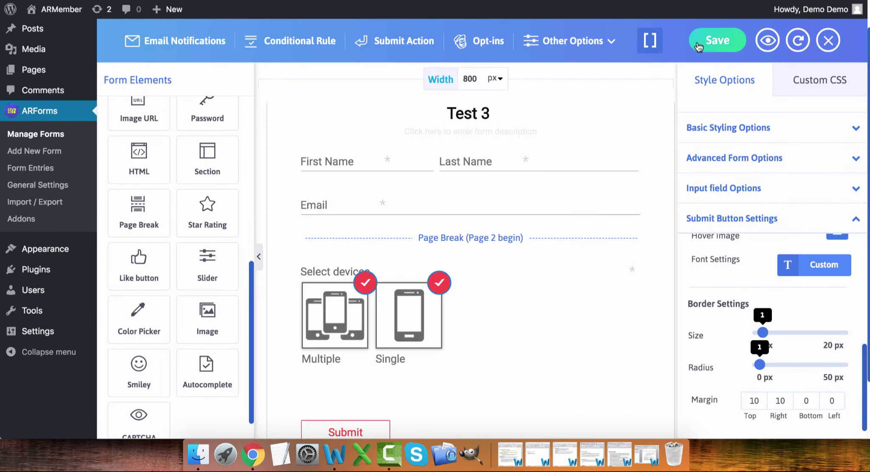
pyautogui.moveTo(582, 50)
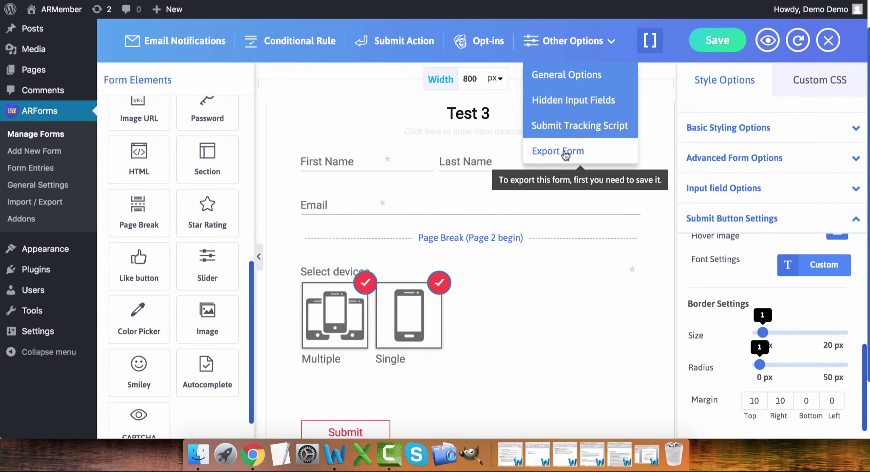
# - Rename the form title to 'Test Form 3' and save it
pyautogui.click(468, 115)
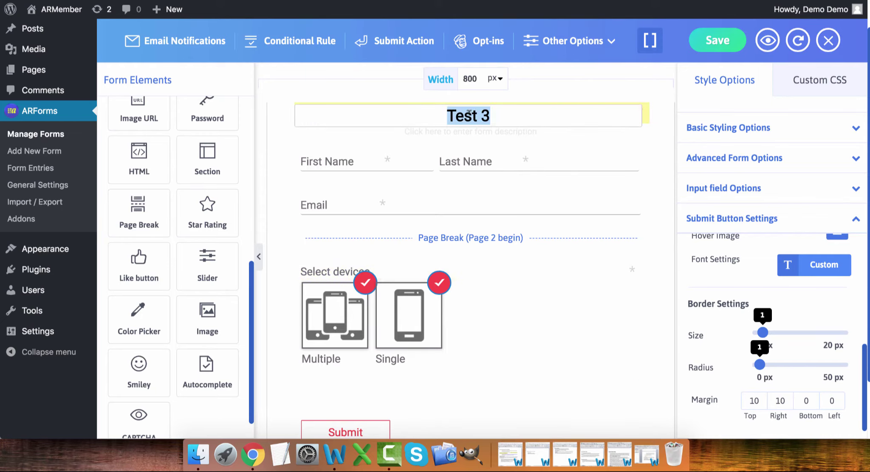
pyautogui.write('Test Form ')
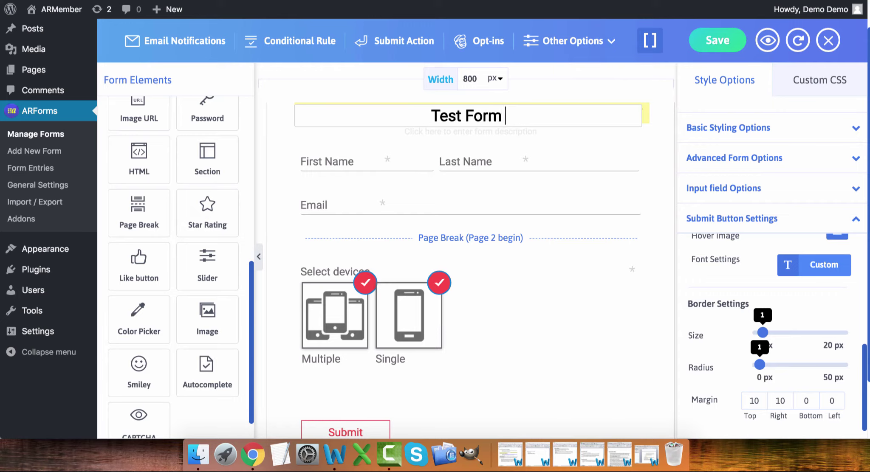
pyautogui.write('3')
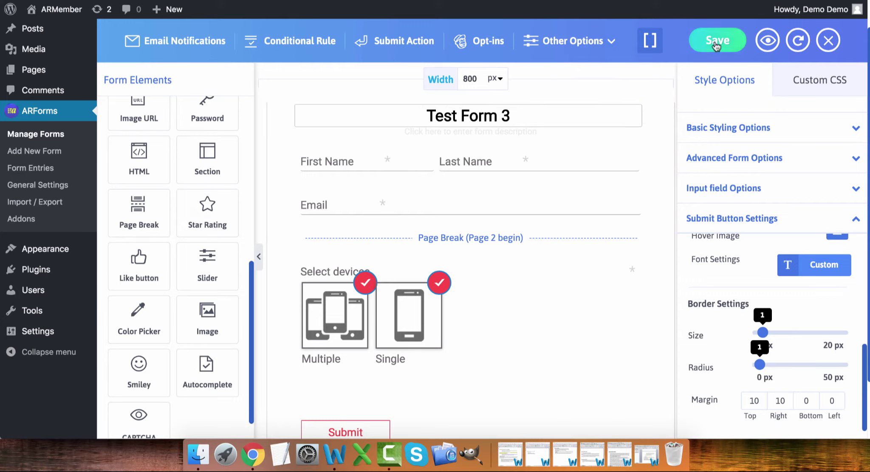
pyautogui.click(717, 43)
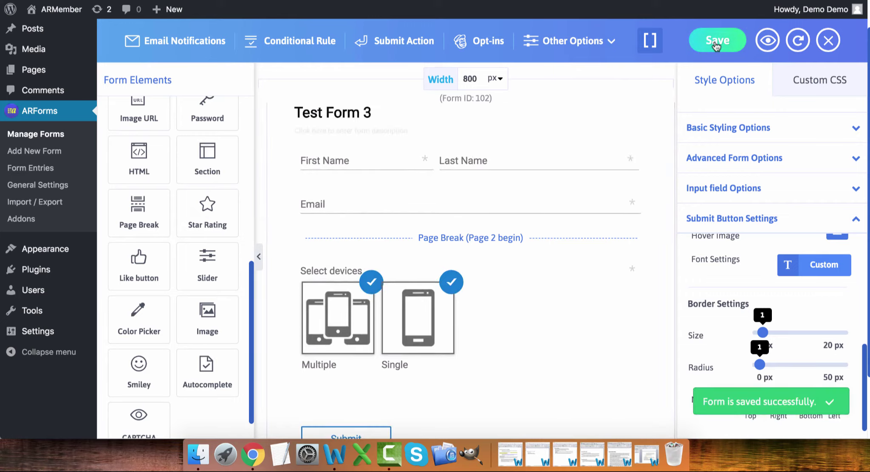
# - Export the form via Other Options > Export Form, downloading ARForms_1527531883.txt
pyautogui.moveTo(563, 38)
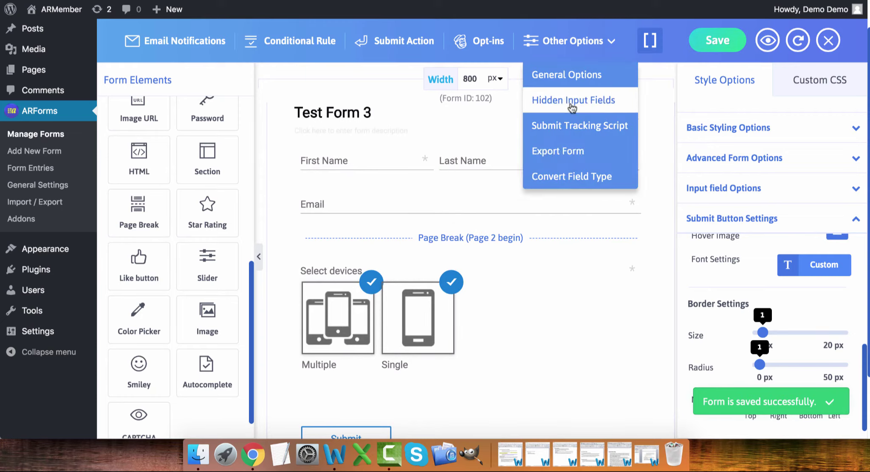
pyautogui.click(574, 151)
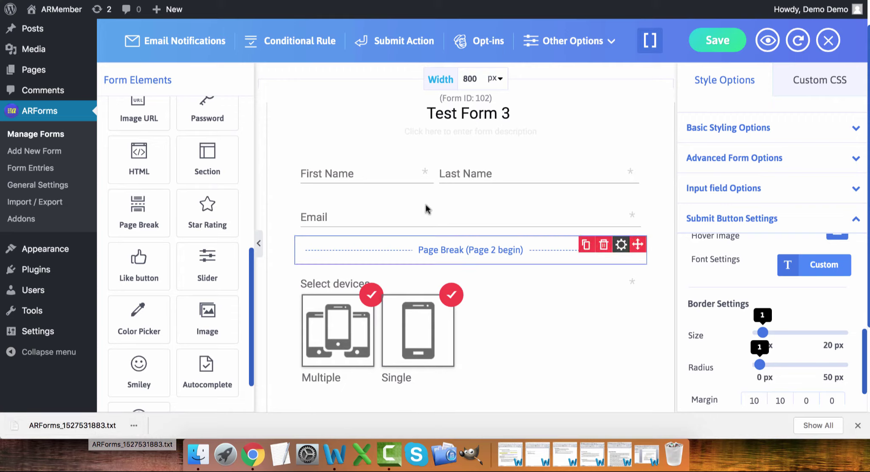
pyautogui.click(571, 47)
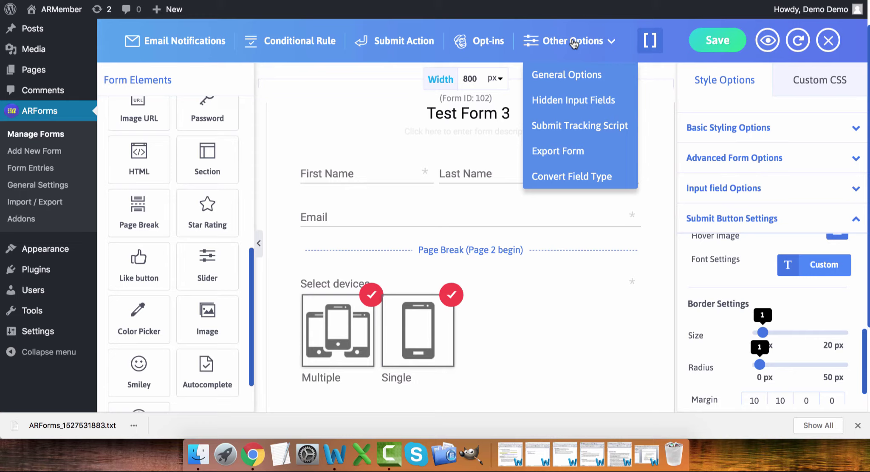
pyautogui.click(574, 186)
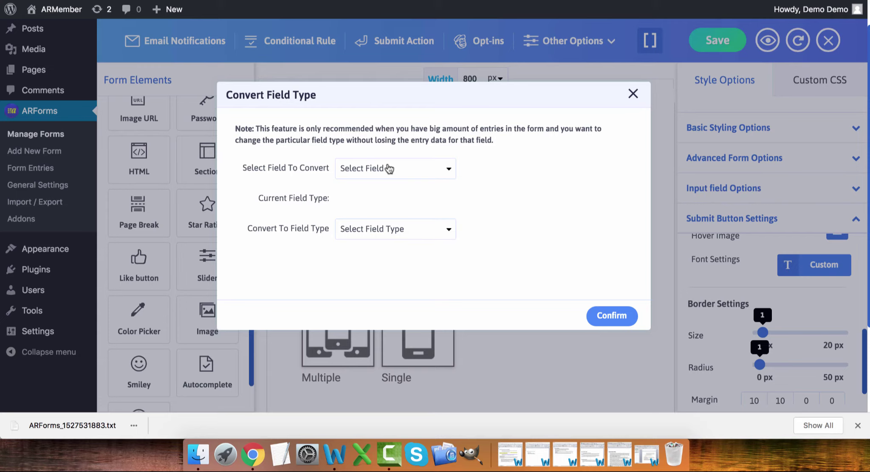
pyautogui.click(389, 170)
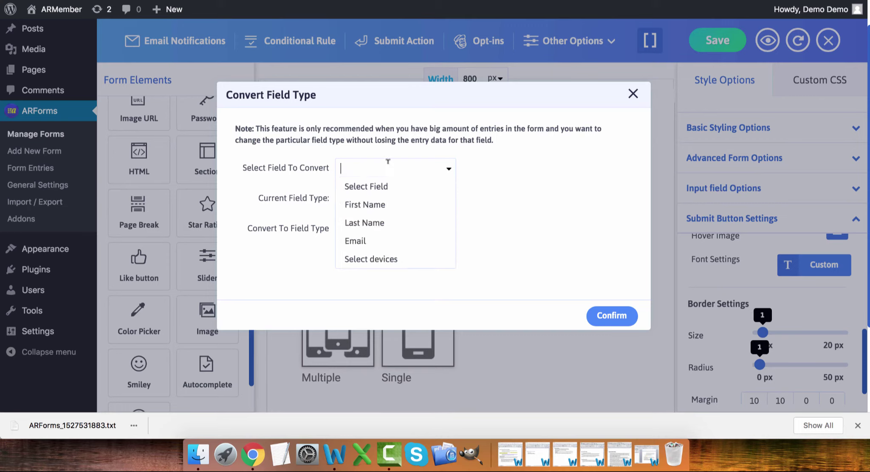
pyautogui.click(382, 222)
pyautogui.click(383, 227)
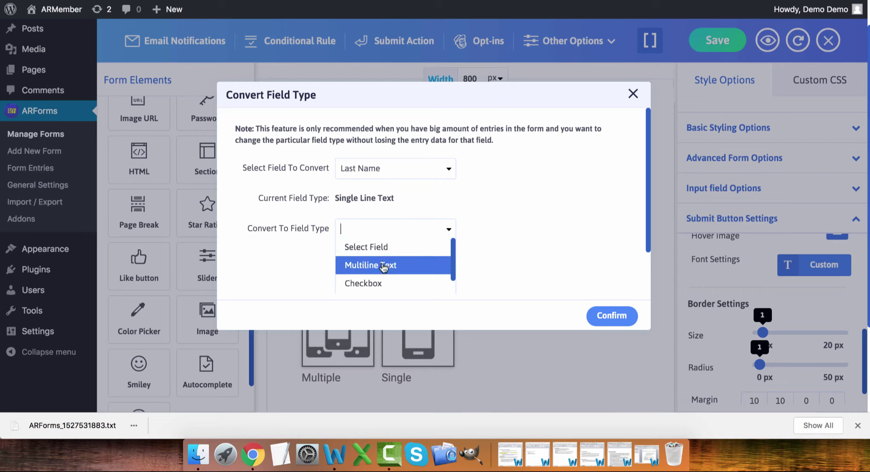
pyautogui.scroll(-3, 384, 267)
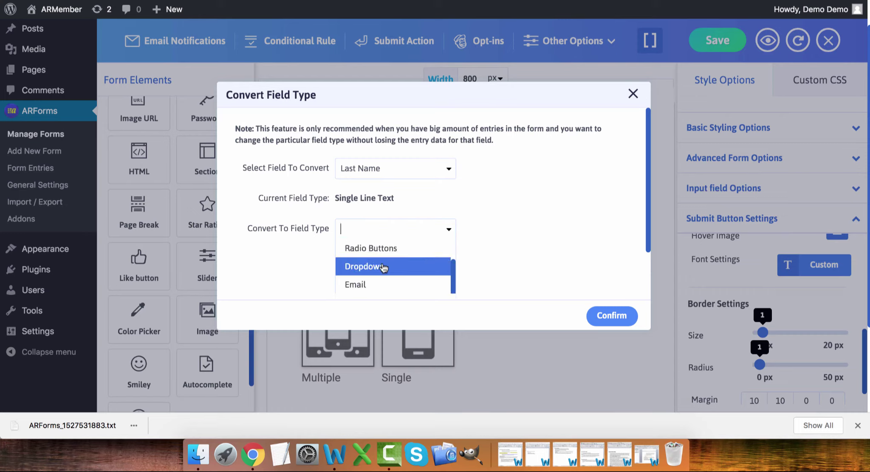
pyautogui.click(380, 266)
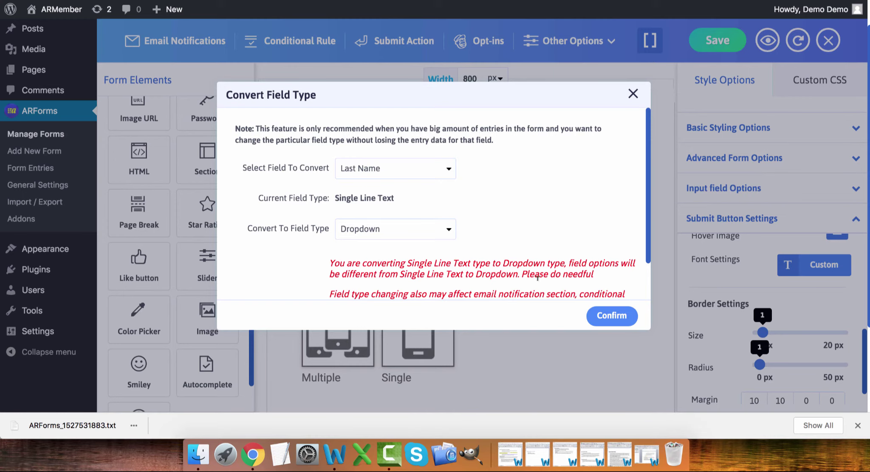
pyautogui.click(633, 94)
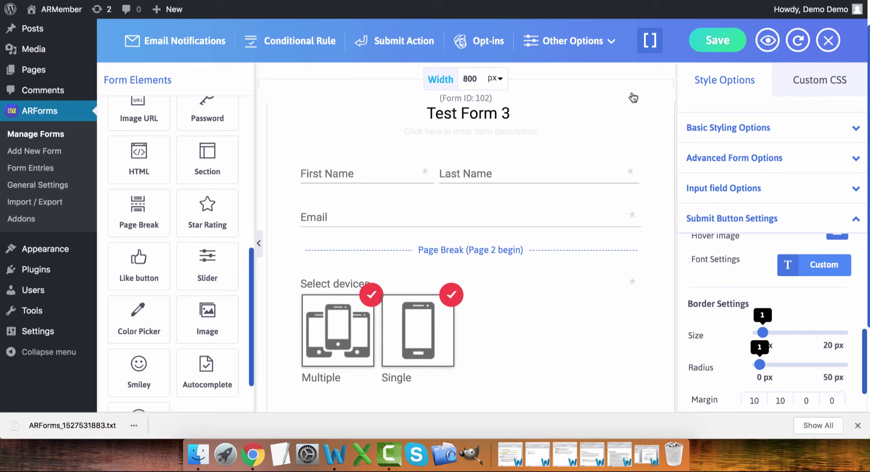
# - Copy the Embed Inline Form shortcode [ARForms id=102] from Test Form 3's Shortcodes panel
pyautogui.click(650, 44)
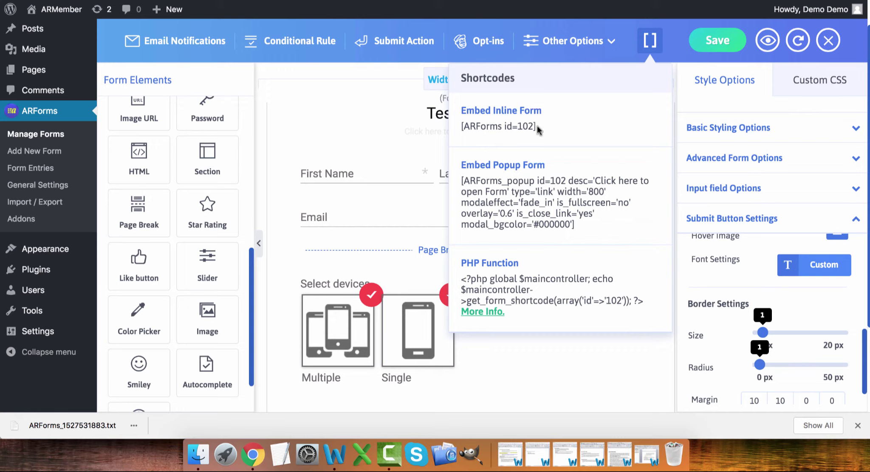
pyautogui.moveTo(537, 128); pyautogui.dragTo(459, 127)
pyautogui.press('super+c')
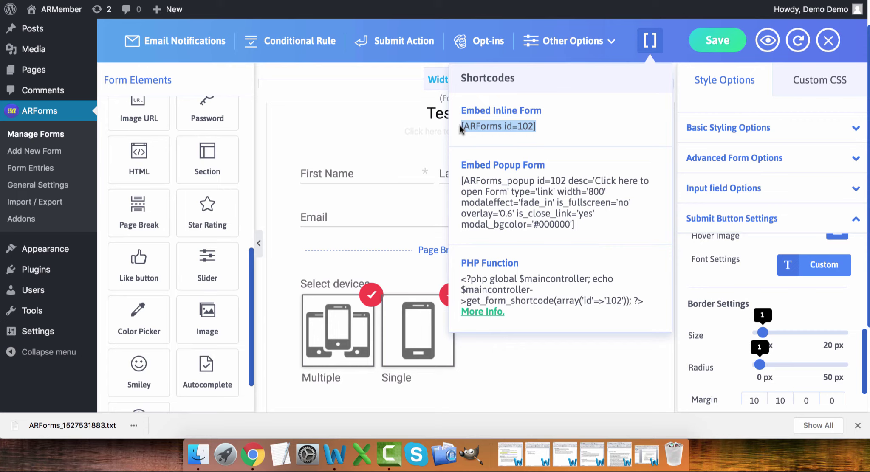
pyautogui.click(676, 32)
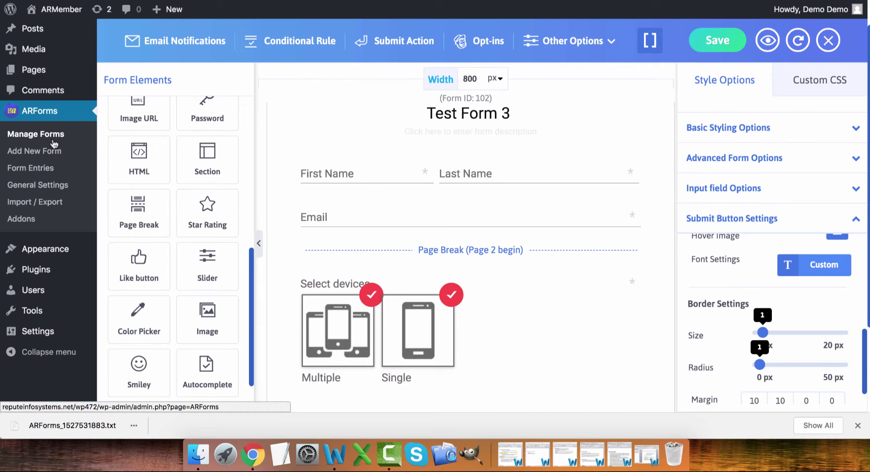
pyautogui.moveTo(33, 72)
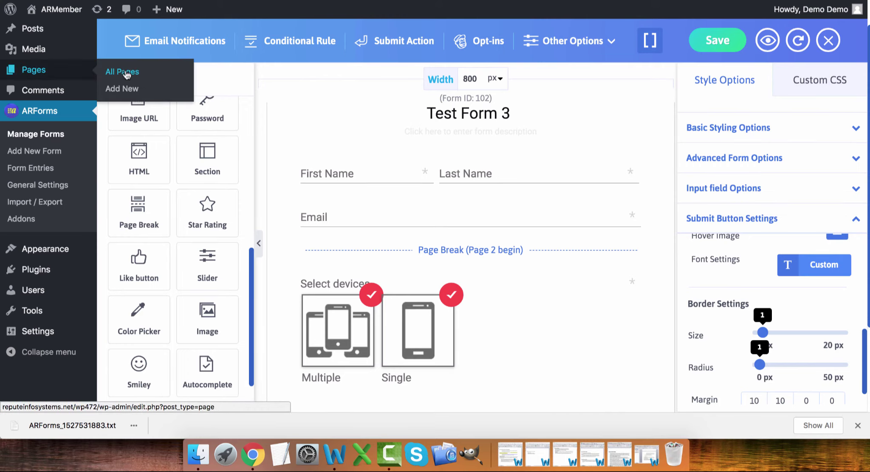
# - Publish a new page 'Test Page 3' containing the pasted [ARForms id=102] shortcode and view it
pyautogui.click(131, 91)
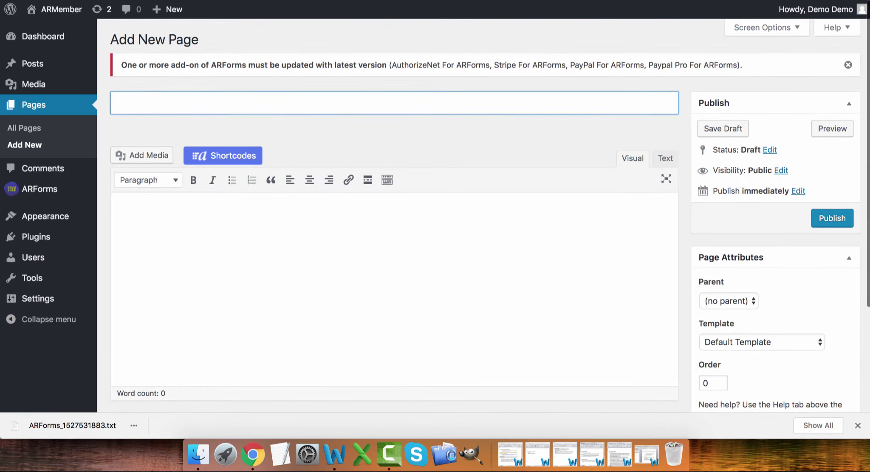
pyautogui.write('Test Page ')
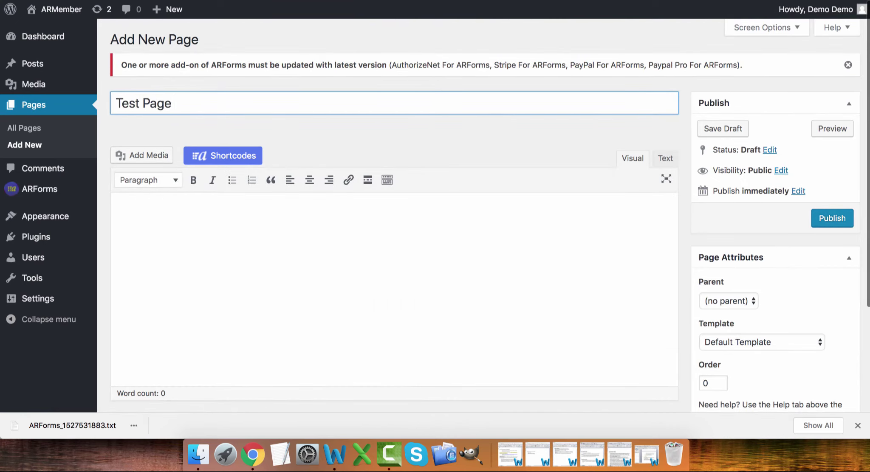
pyautogui.write('3')
pyautogui.click(191, 241)
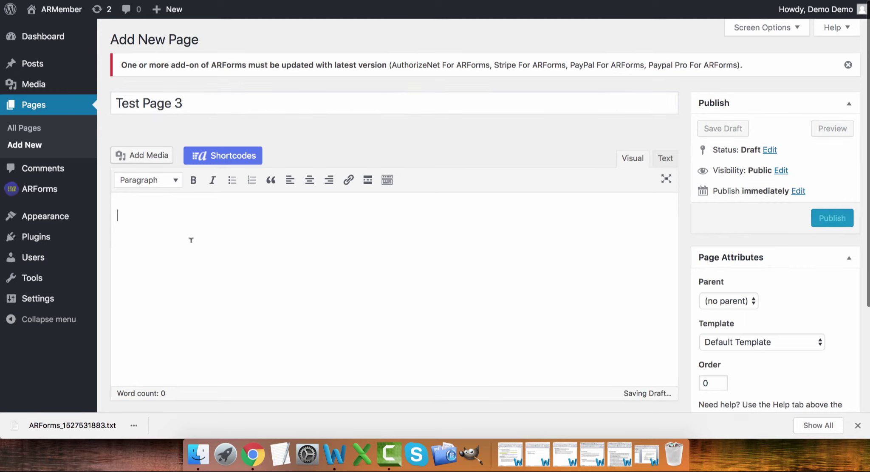
pyautogui.press('super+v')
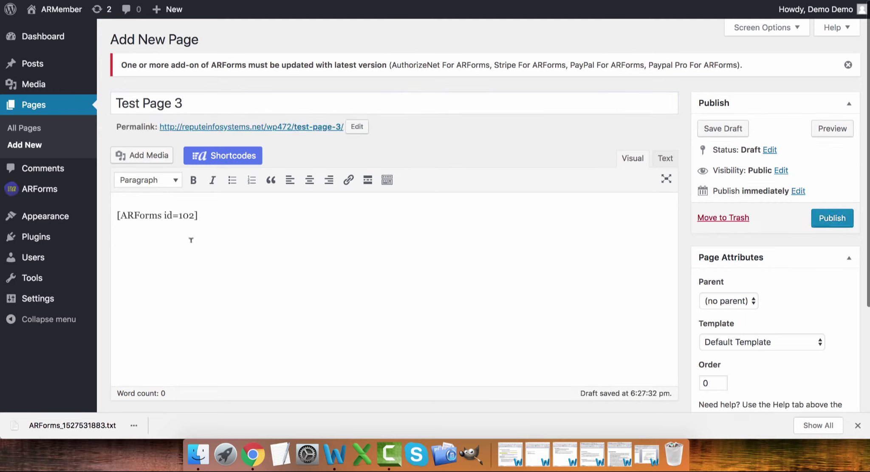
pyautogui.click(825, 212)
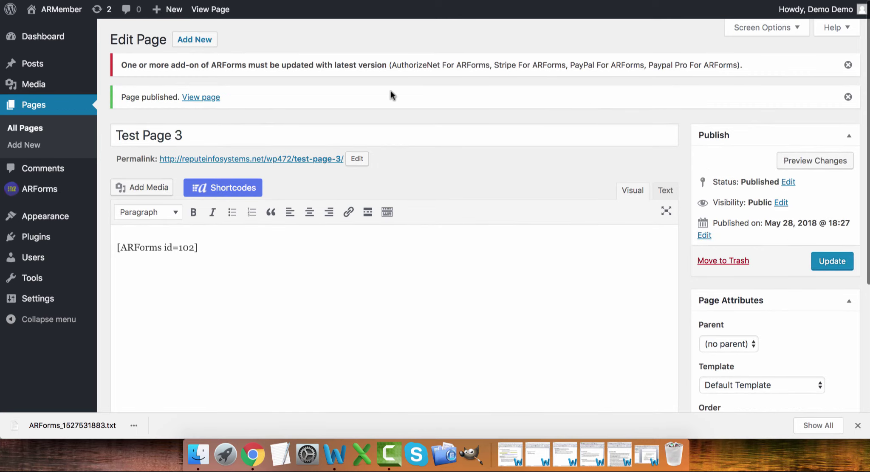
pyautogui.click(206, 98)
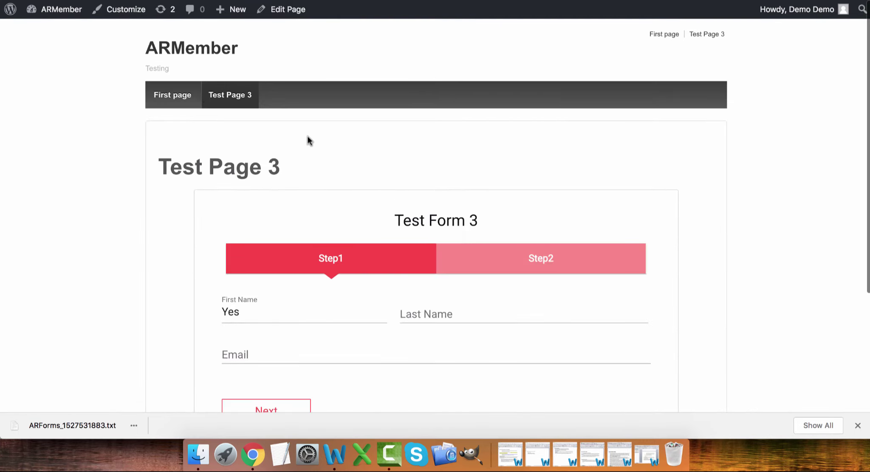
# - Fill Step1 with a test first name, last name and e-mail address, replacing the prefilled 'Yes'
pyautogui.scroll(-3, 307, 135)
pyautogui.moveTo(260, 175); pyautogui.dragTo(204, 178)
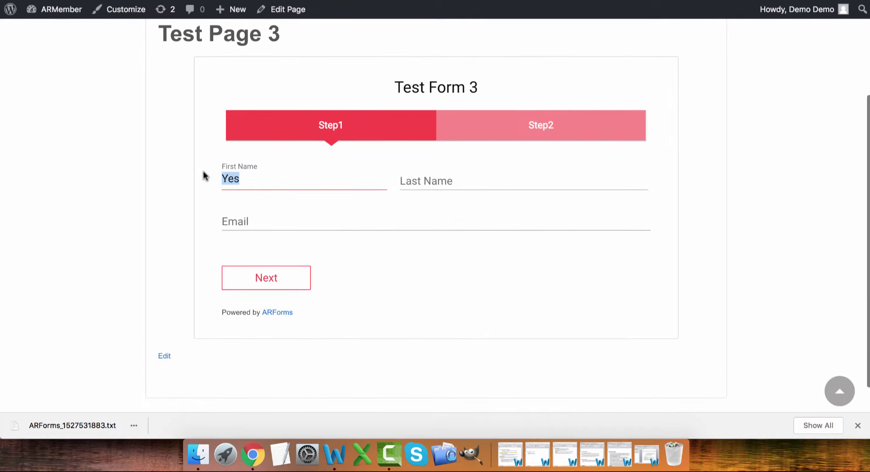
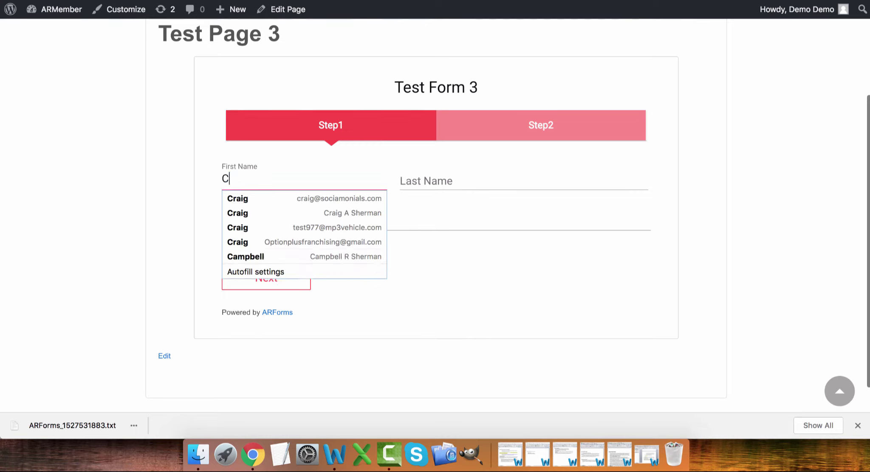
pyautogui.click(459, 179)
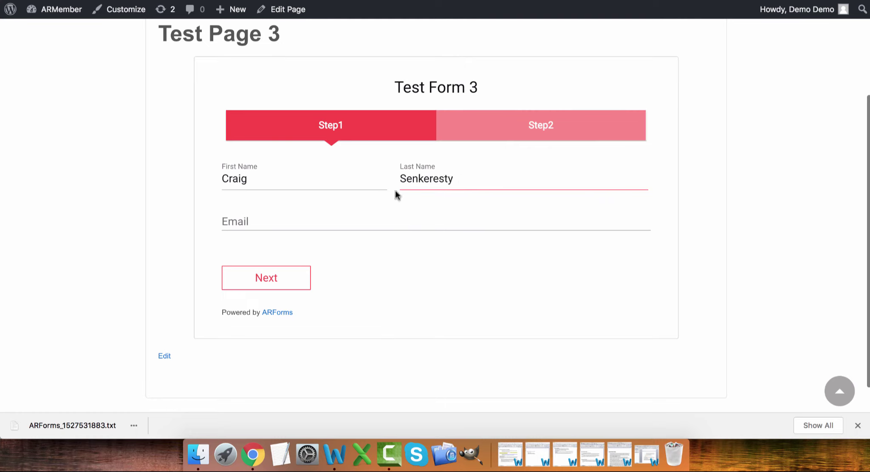
pyautogui.click(250, 218)
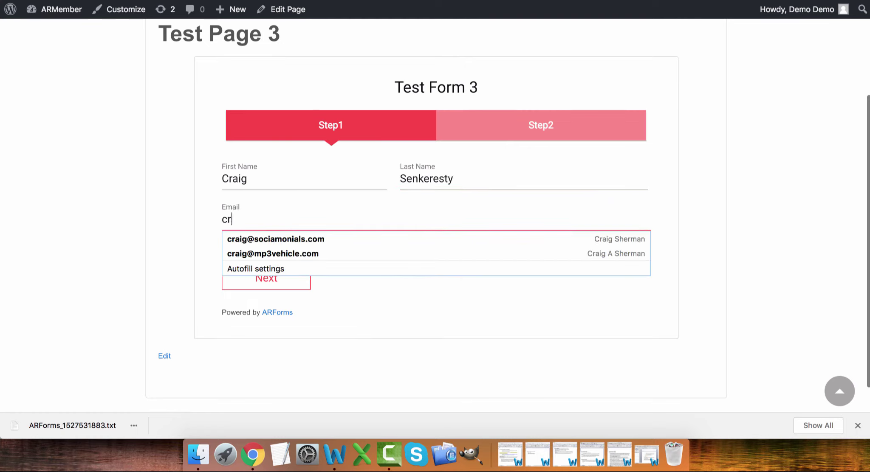
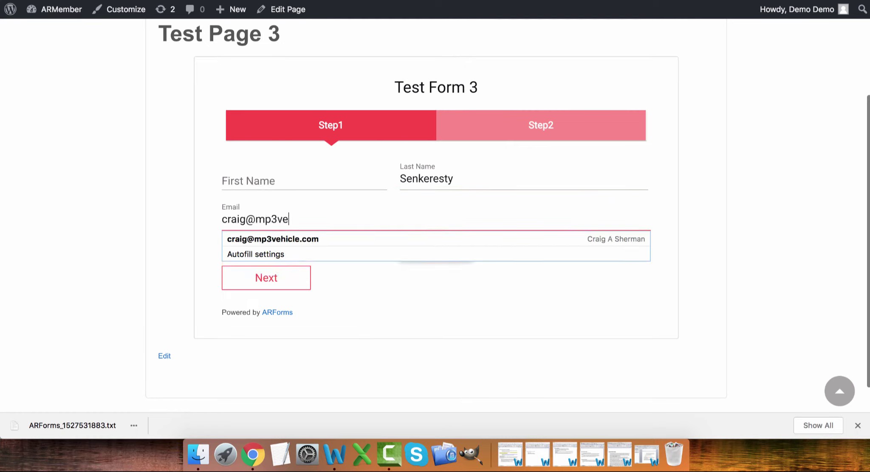
pyautogui.click(392, 302)
# - On Step2 leave only Single selected, then submit and confirm the entry
pyautogui.click(271, 282)
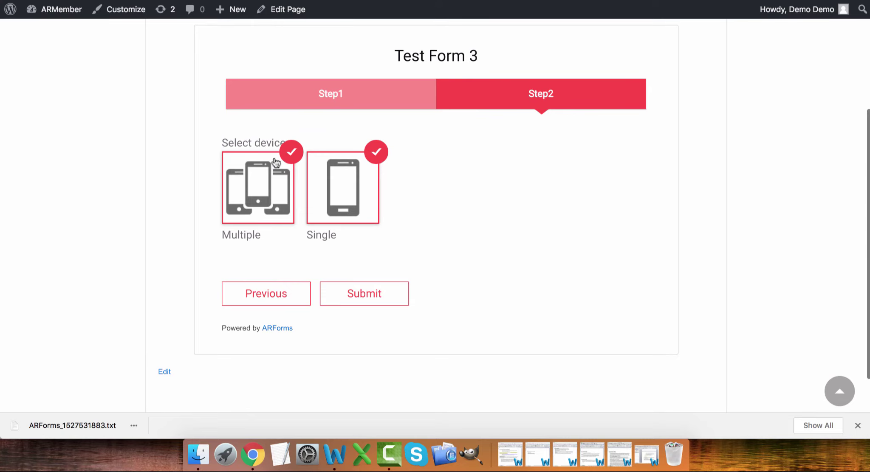
pyautogui.click(292, 157)
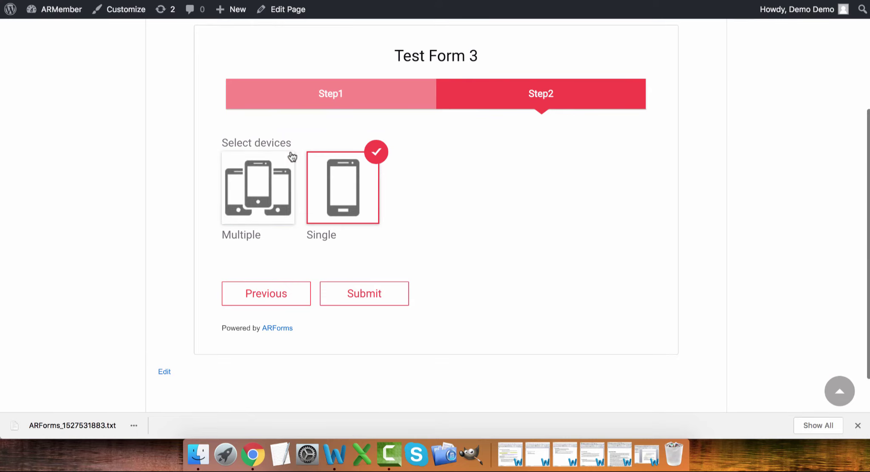
pyautogui.click(363, 290)
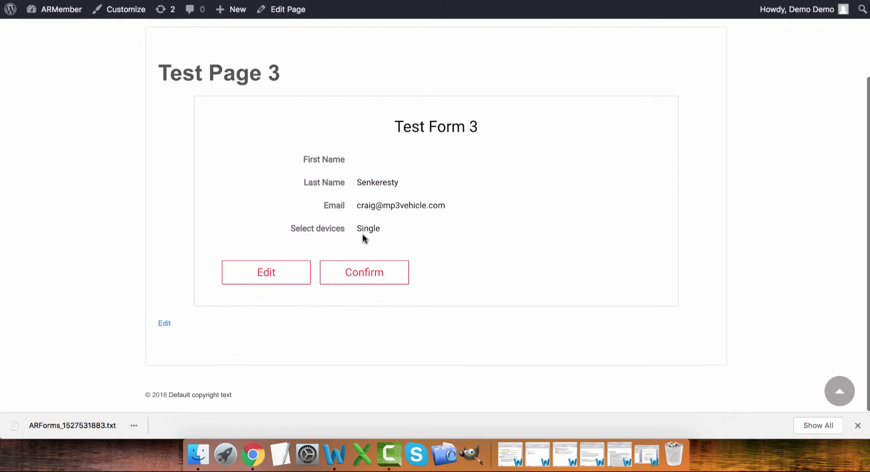
pyautogui.click(359, 278)
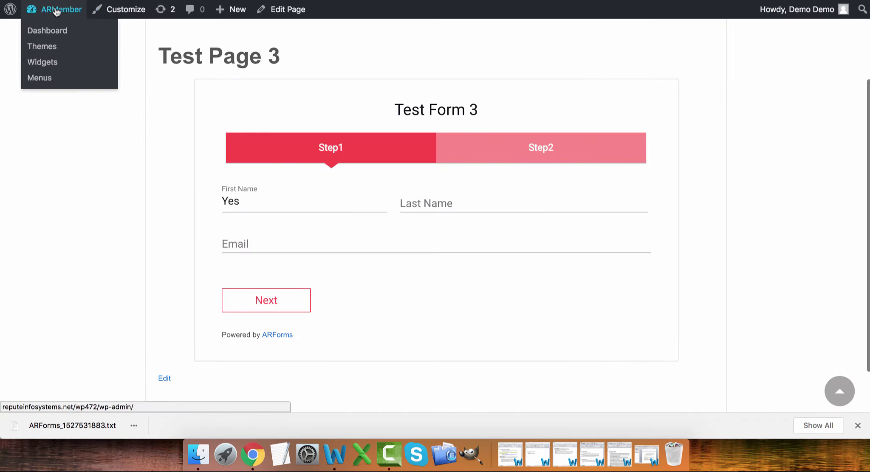
# - Go from the WordPress dashboard to the ARForms Form Entries page
pyautogui.click(57, 11)
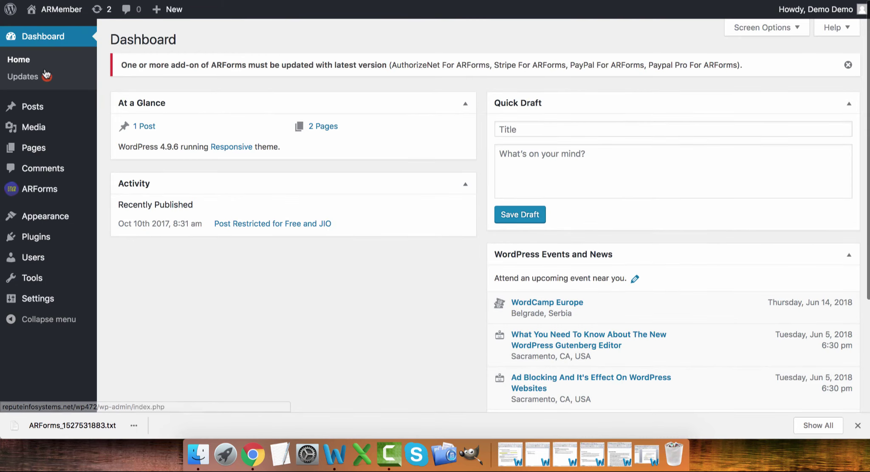
pyautogui.click(38, 192)
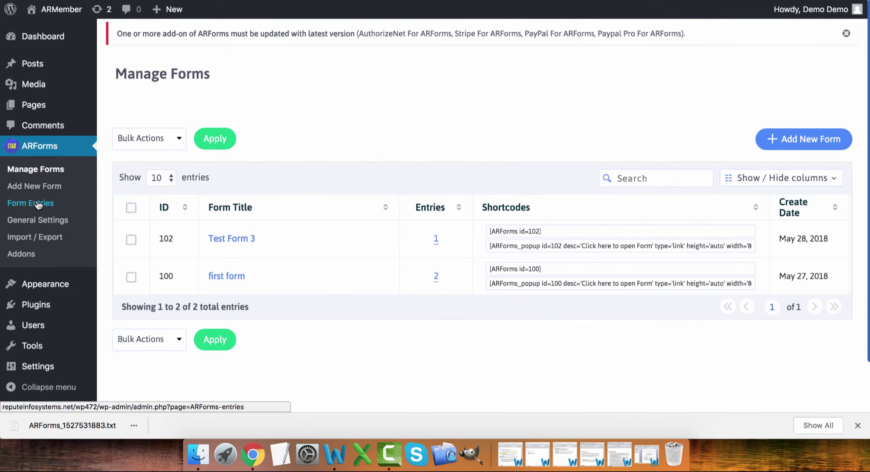
pyautogui.click(39, 205)
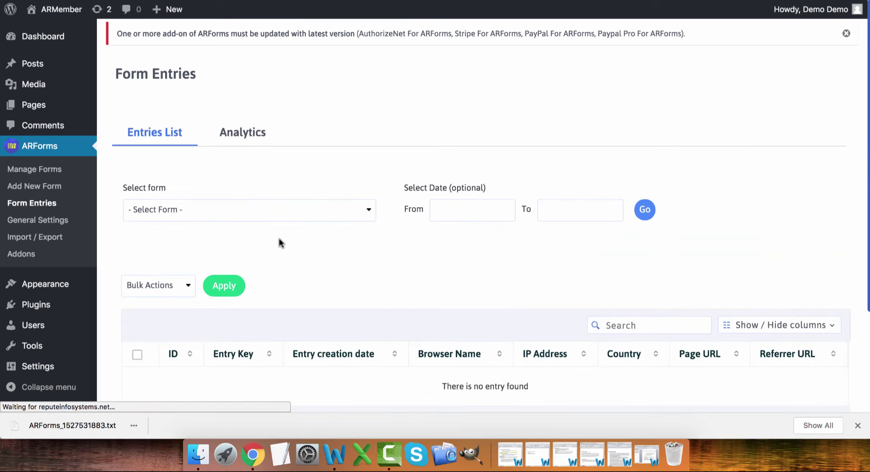
pyautogui.scroll(-2, 301, 245)
pyautogui.scroll(-3, 301, 241)
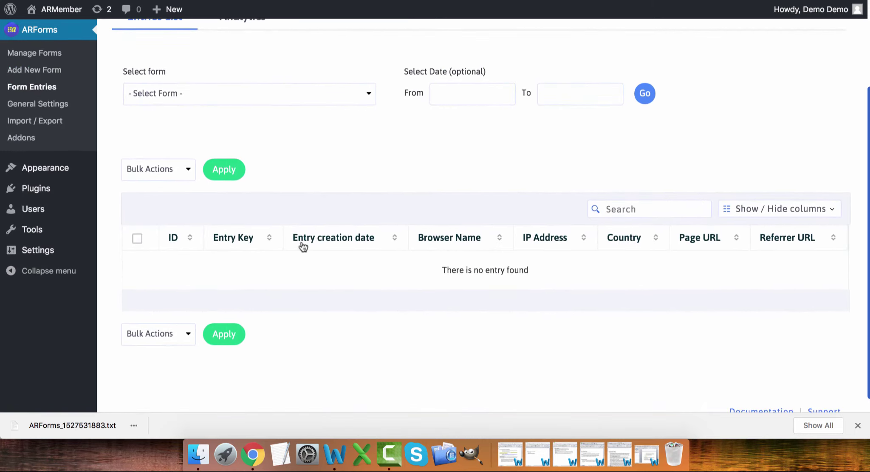
pyautogui.scroll(2, 394, 145)
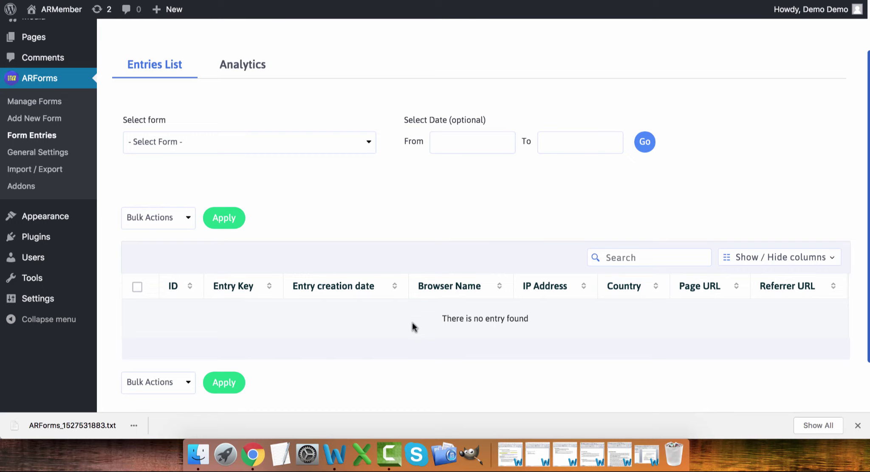
# - Filter the entries list to Test Form 3, showing its single entry with ID 3
pyautogui.click(213, 142)
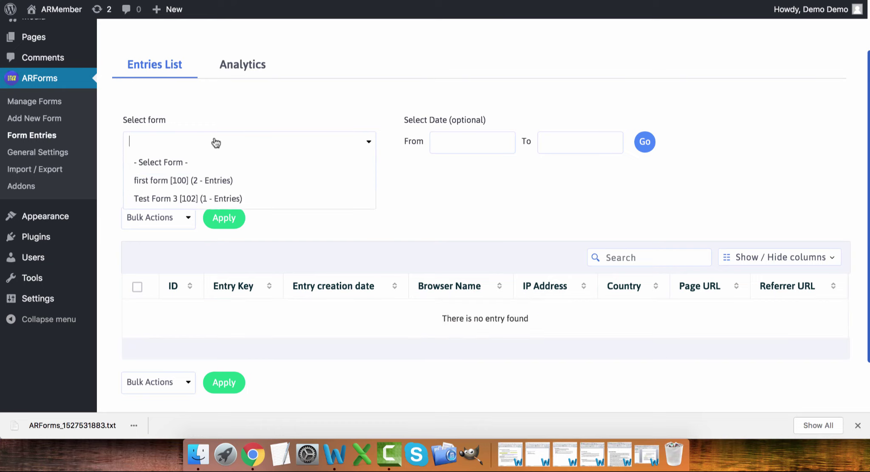
pyautogui.click(213, 199)
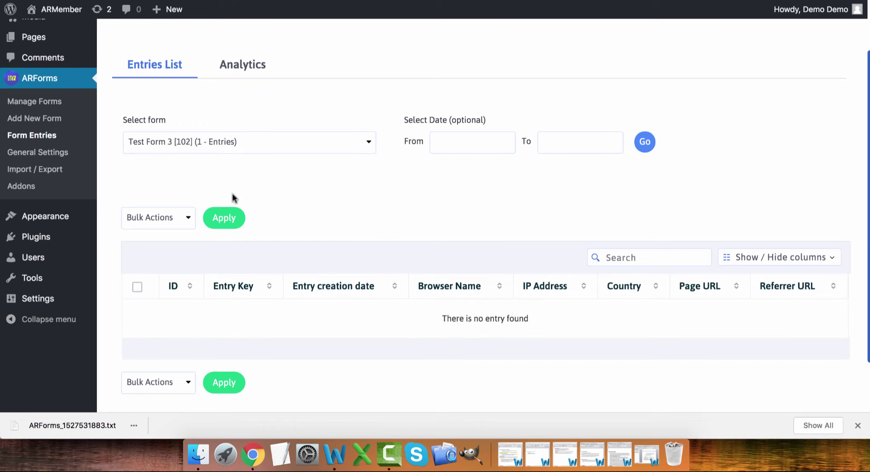
pyautogui.click(647, 146)
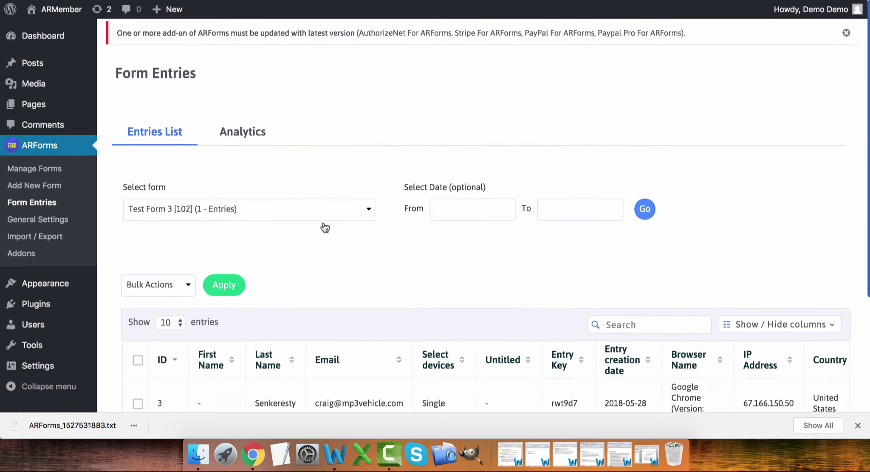
pyautogui.scroll(-5, 324, 228)
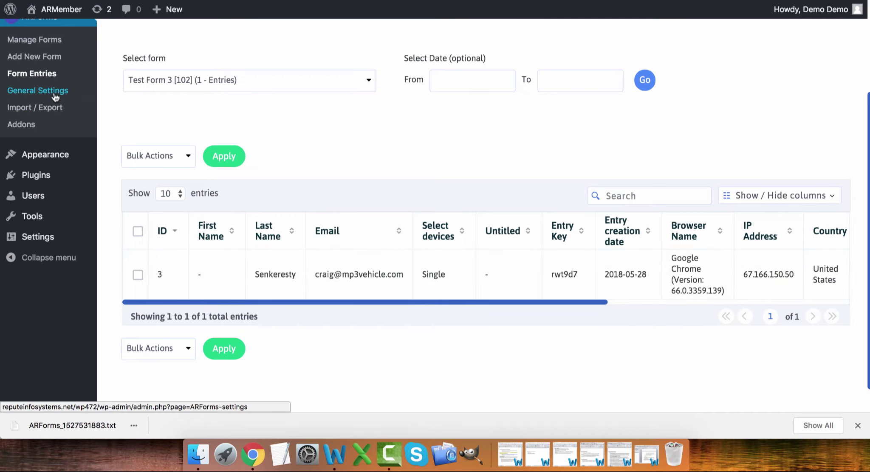
pyautogui.scroll(3, 250, 108)
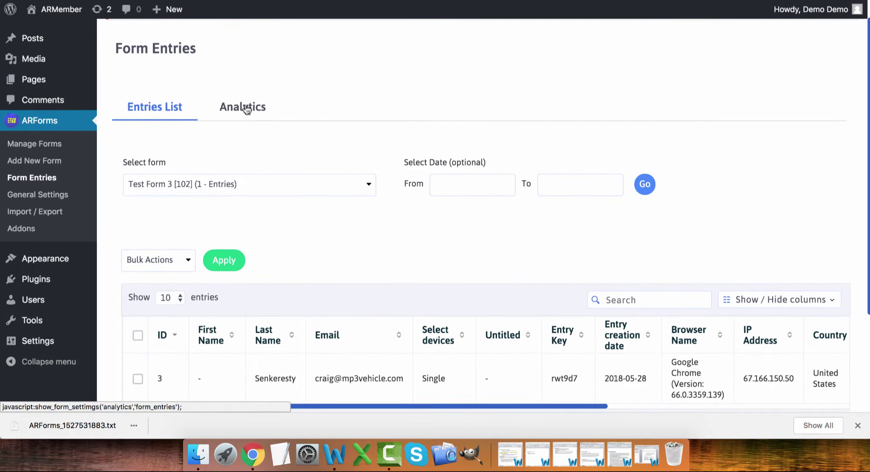
pyautogui.click(247, 109)
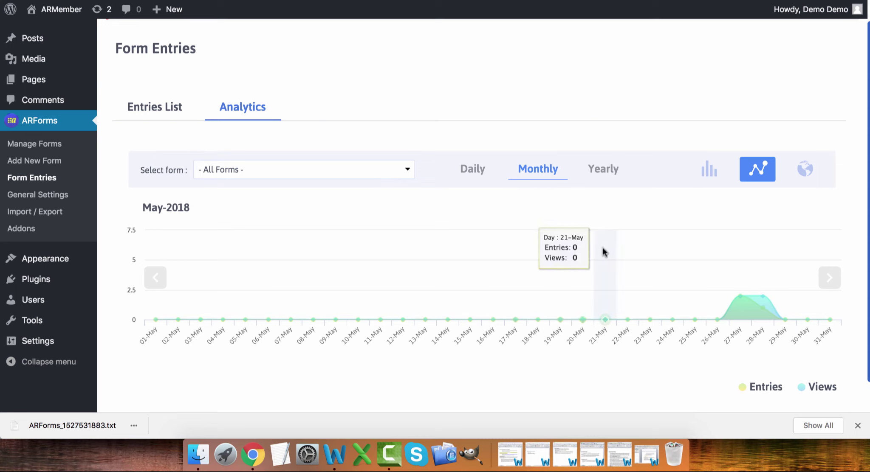
# - View May-2018 entries and views on the world map, then as a bar chart
pyautogui.click(805, 170)
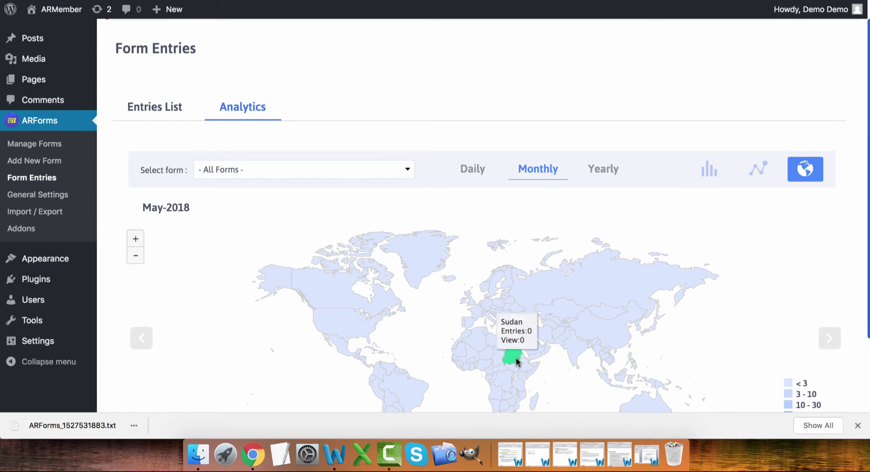
pyautogui.moveTo(333, 324)
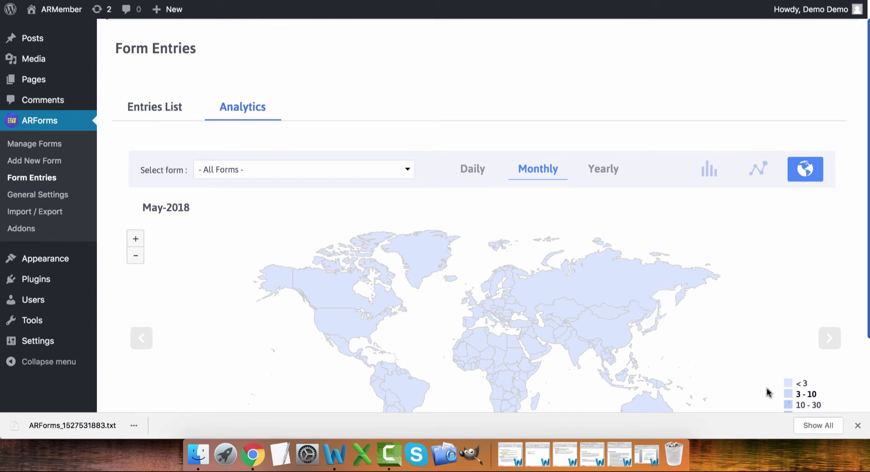
pyautogui.moveTo(604, 318)
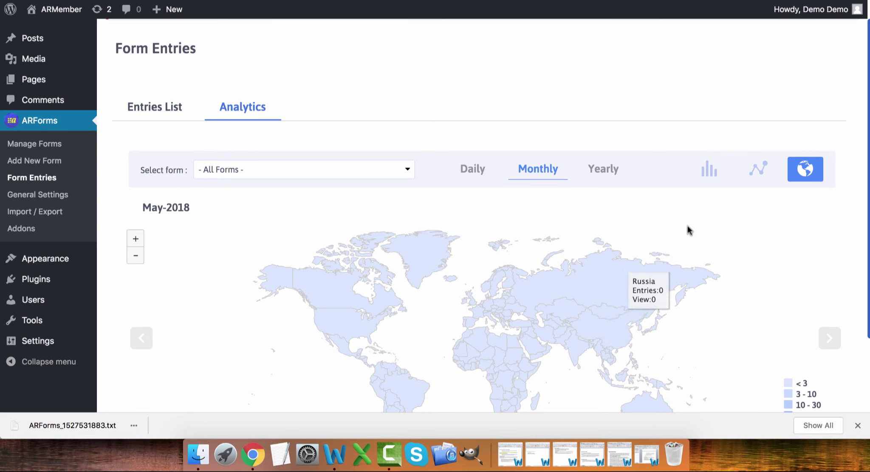
pyautogui.click(708, 172)
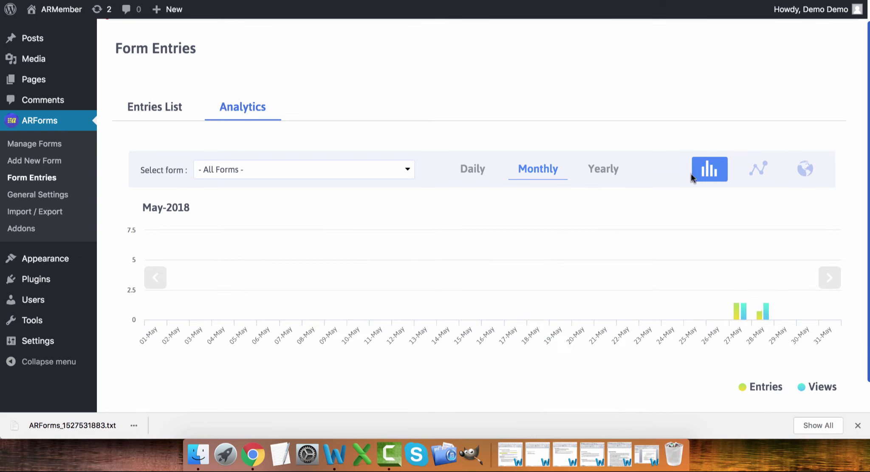
pyautogui.scroll(-2, 446, 336)
pyautogui.scroll(2, 445, 315)
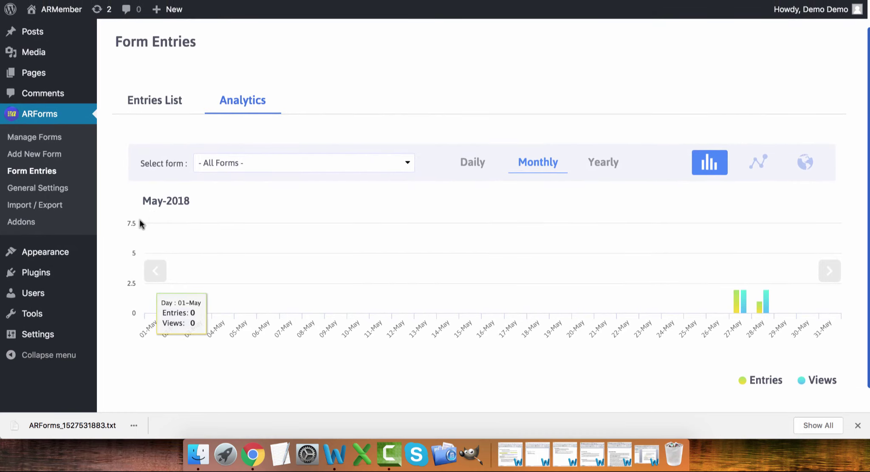
pyautogui.click(51, 190)
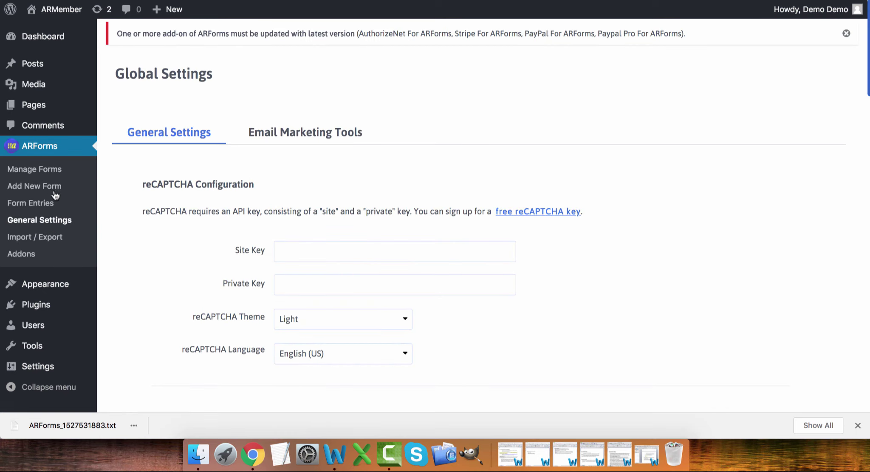
pyautogui.scroll(-5, 165, 232)
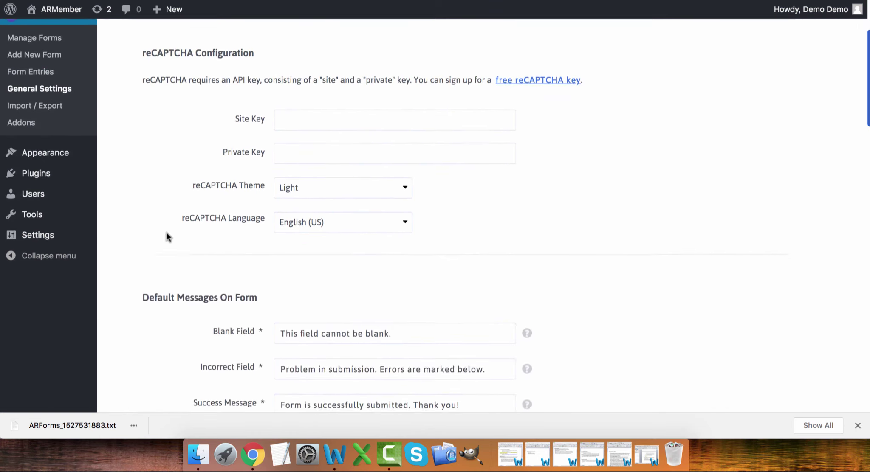
pyautogui.scroll(1, 166, 232)
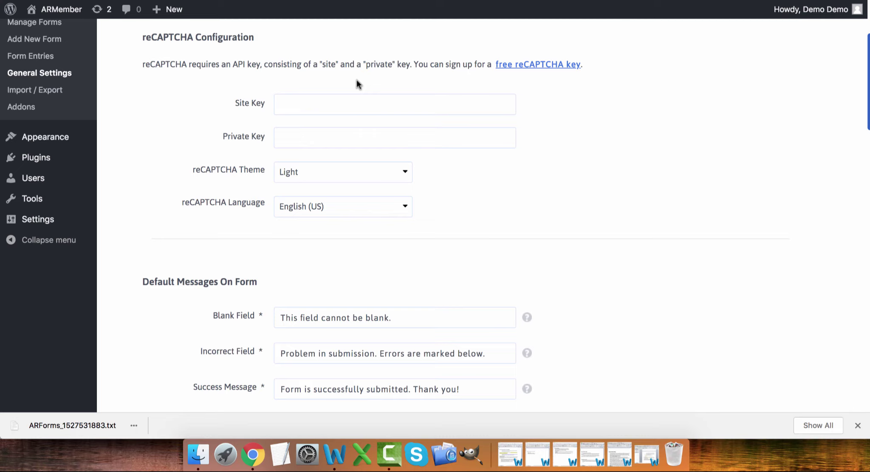
pyautogui.scroll(-5, 152, 204)
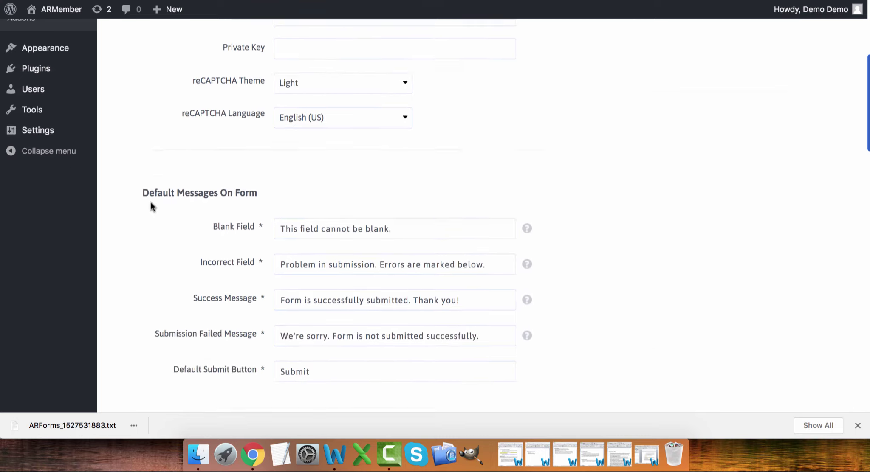
pyautogui.scroll(-1, 152, 205)
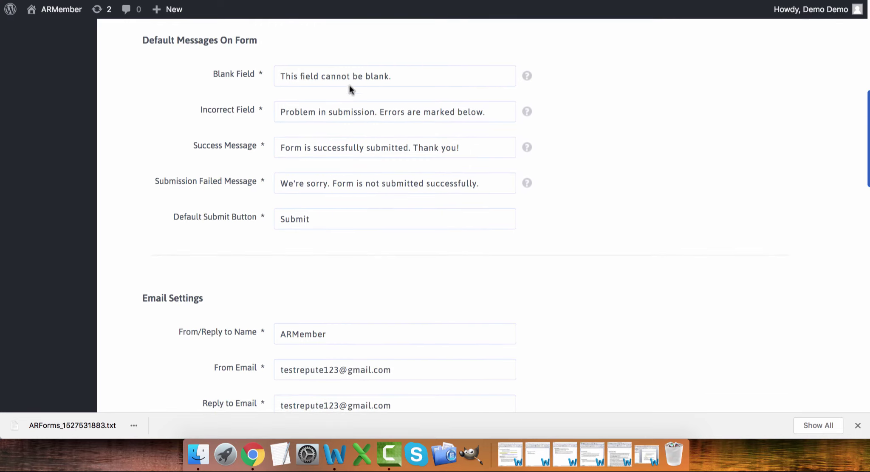
pyautogui.scroll(-3, 341, 200)
pyautogui.scroll(-2, 340, 210)
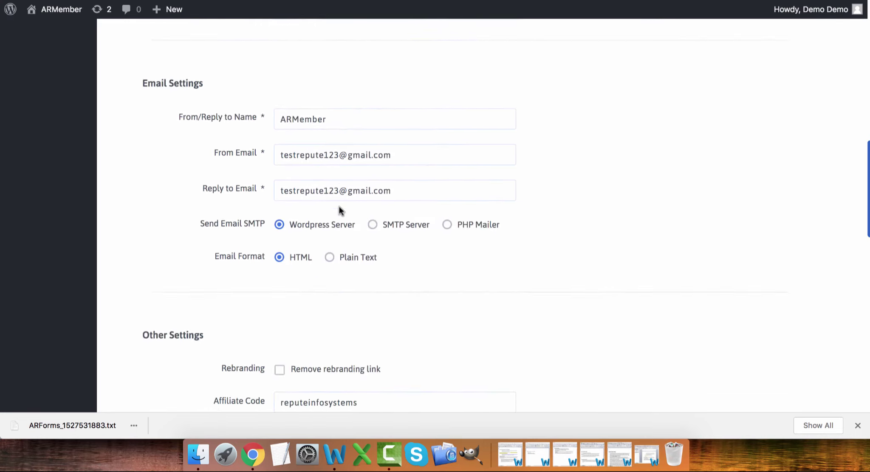
pyautogui.scroll(-4, 339, 210)
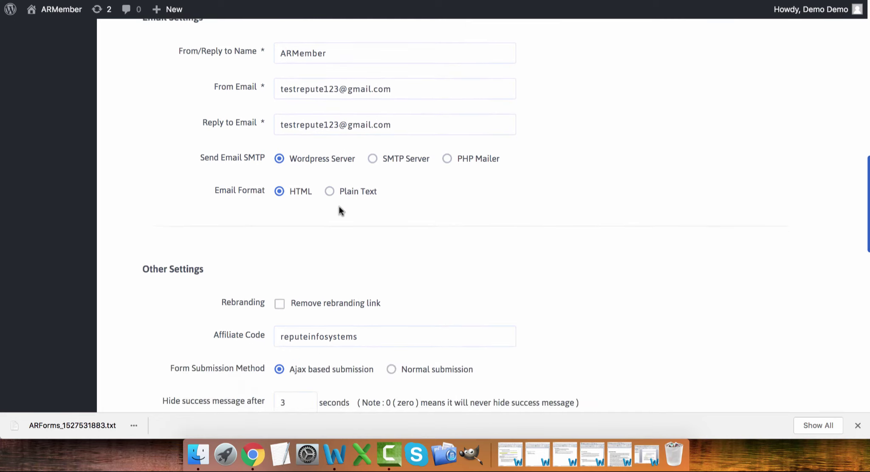
pyautogui.scroll(-2, 339, 210)
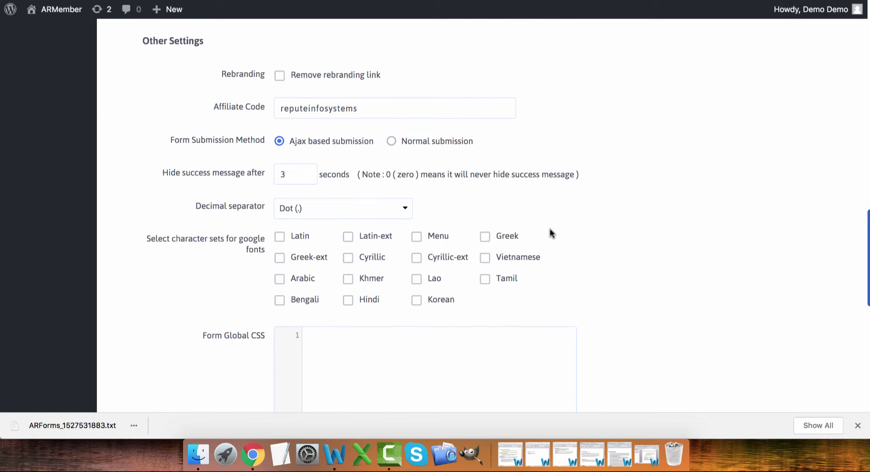
pyautogui.scroll(-3, 550, 231)
pyautogui.scroll(-1, 550, 233)
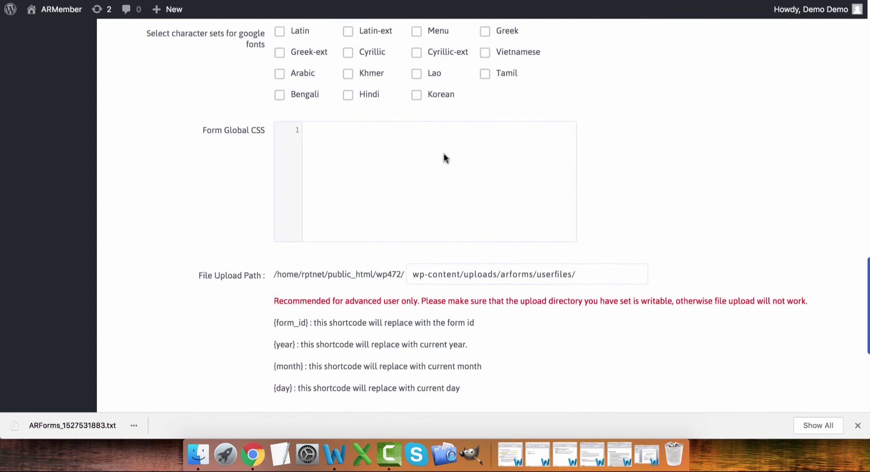
pyautogui.scroll(-5, 409, 192)
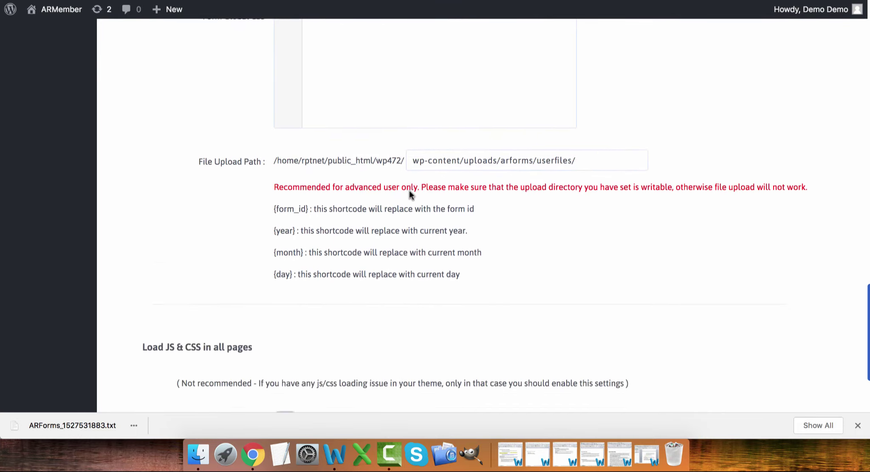
pyautogui.scroll(-1, 409, 194)
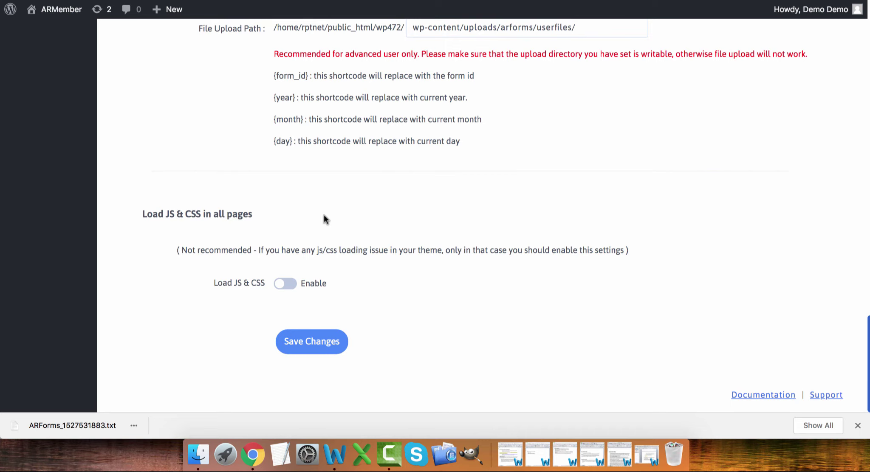
pyautogui.scroll(20, 324, 215)
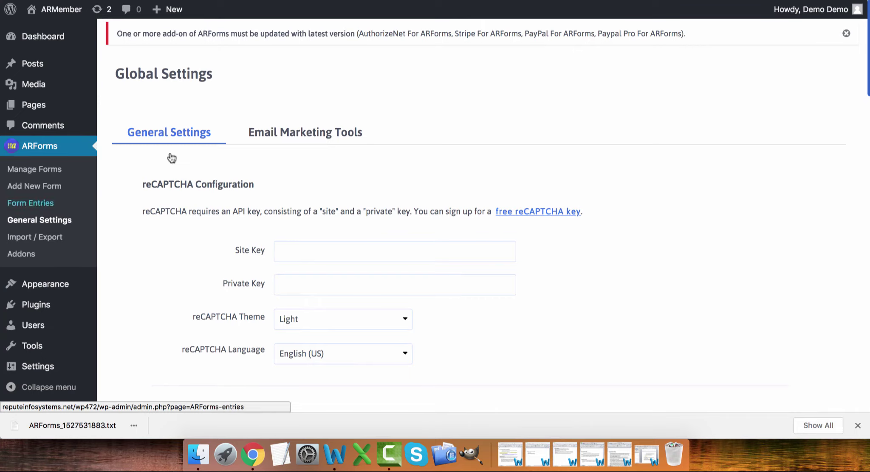
# - Review the Email Marketing Tools settings for AWeber, MailChimp, GetResponse, iContact, MailerLite and ActiveCampaign
pyautogui.click(300, 140)
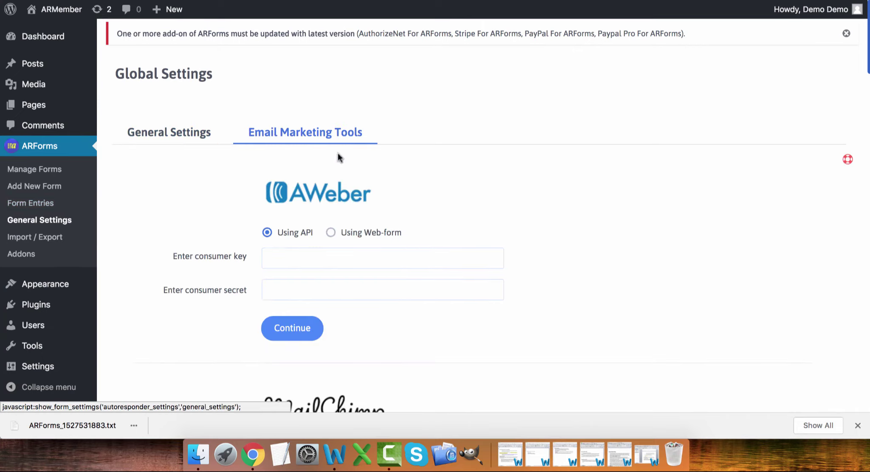
pyautogui.scroll(-4, 600, 230)
pyautogui.scroll(-5, 599, 229)
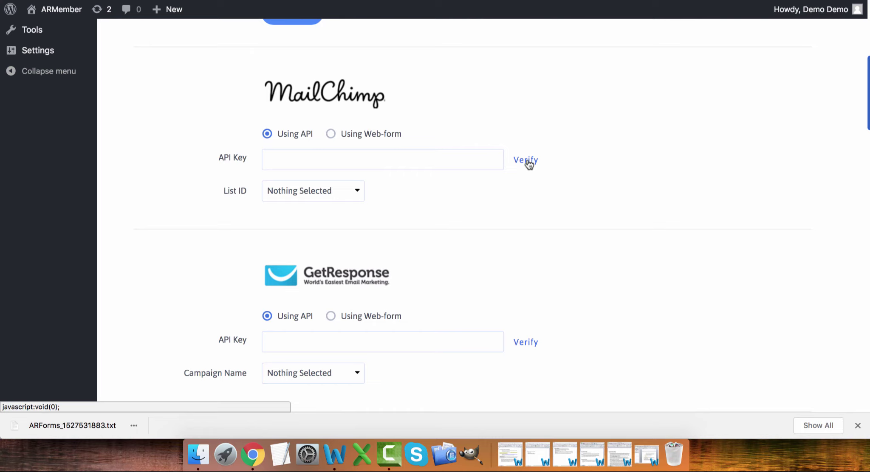
pyautogui.scroll(-5, 529, 163)
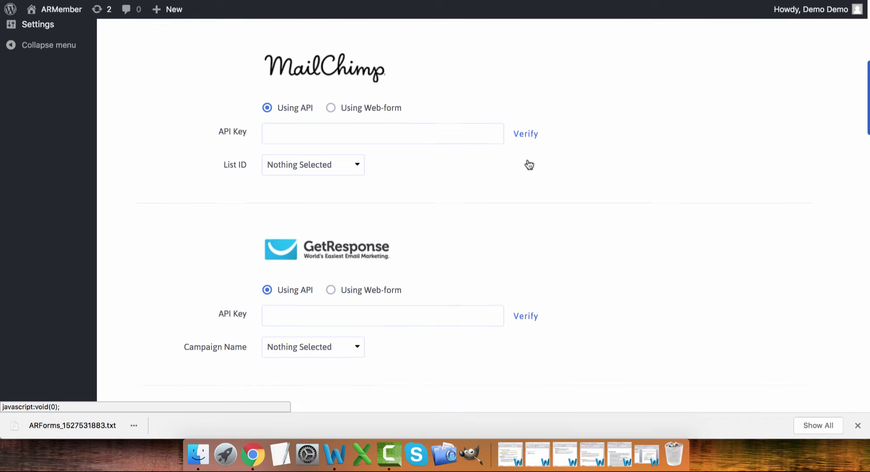
pyautogui.scroll(-9, 529, 163)
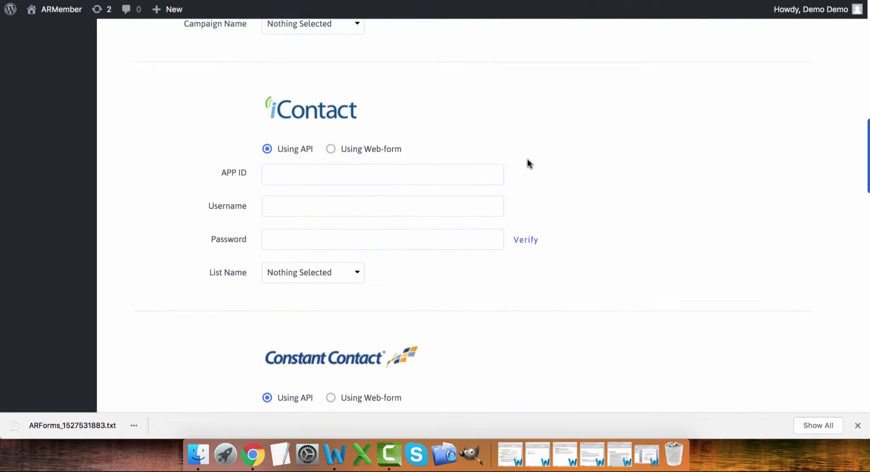
pyautogui.scroll(-8, 529, 163)
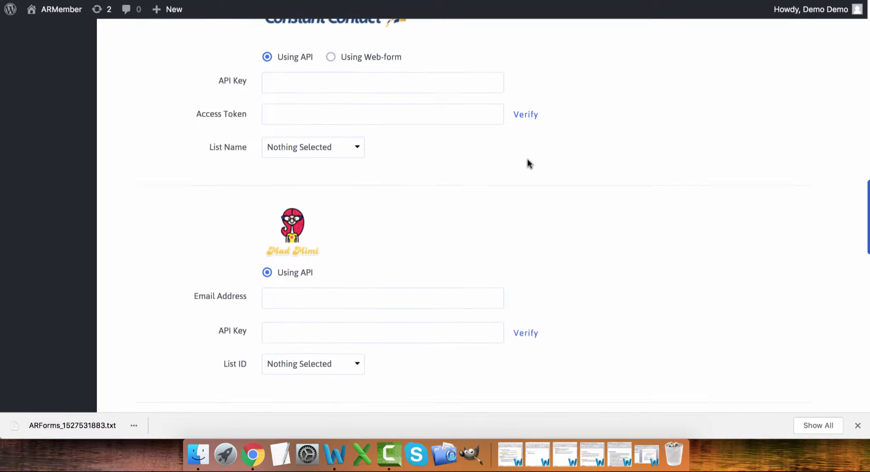
pyautogui.scroll(-4, 529, 163)
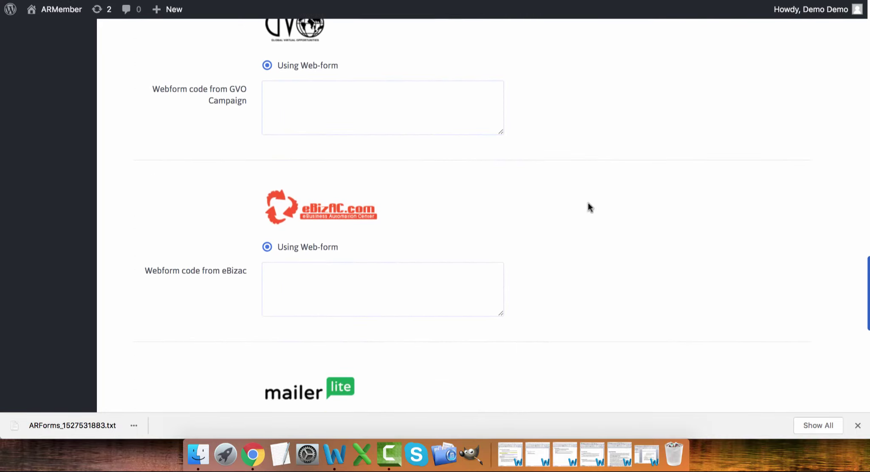
pyautogui.scroll(-3, 588, 204)
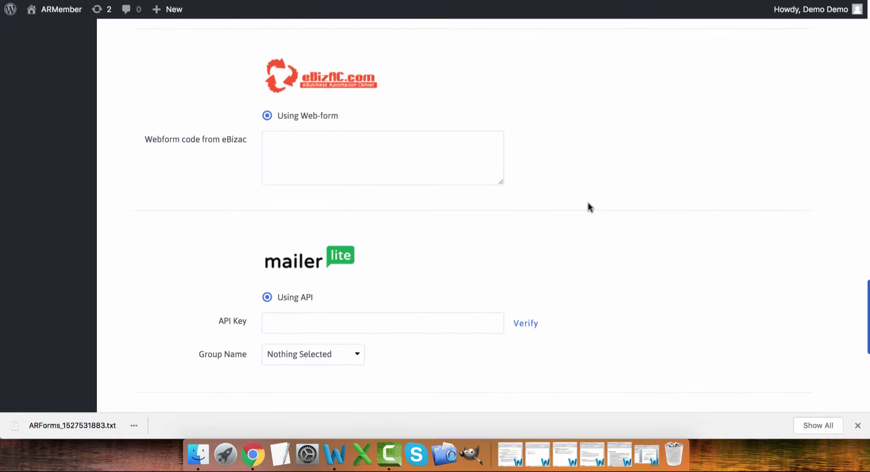
pyautogui.scroll(-4, 588, 204)
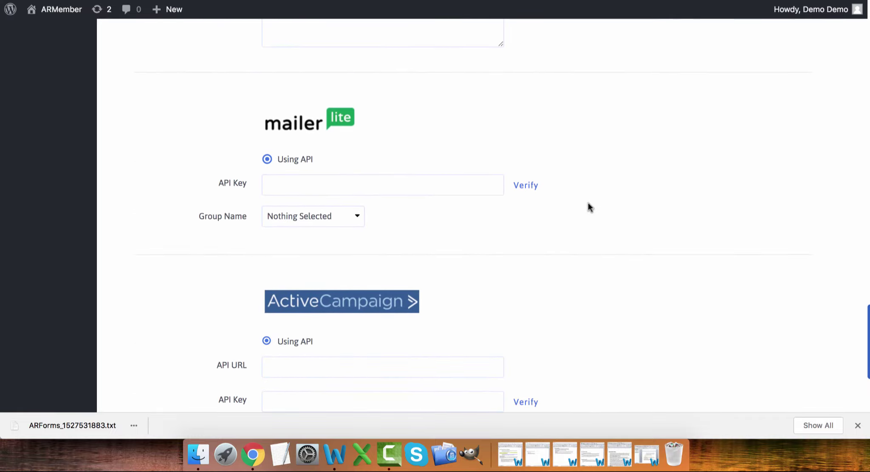
pyautogui.scroll(-4, 588, 202)
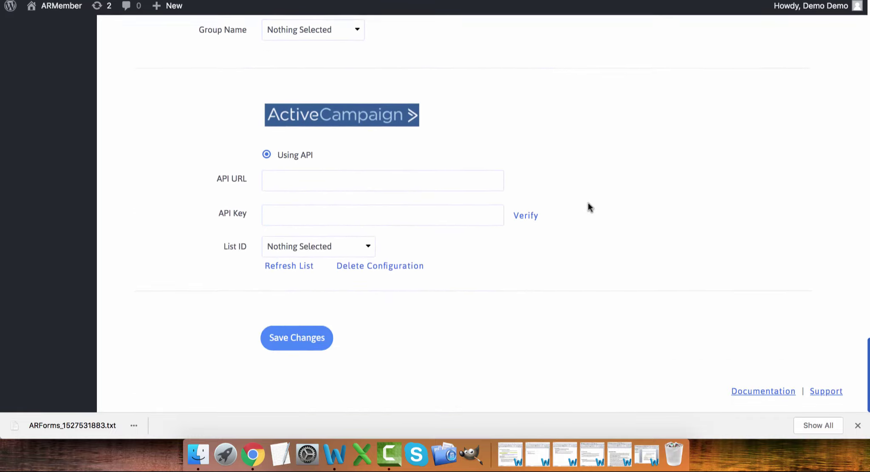
pyautogui.scroll(20, 588, 202)
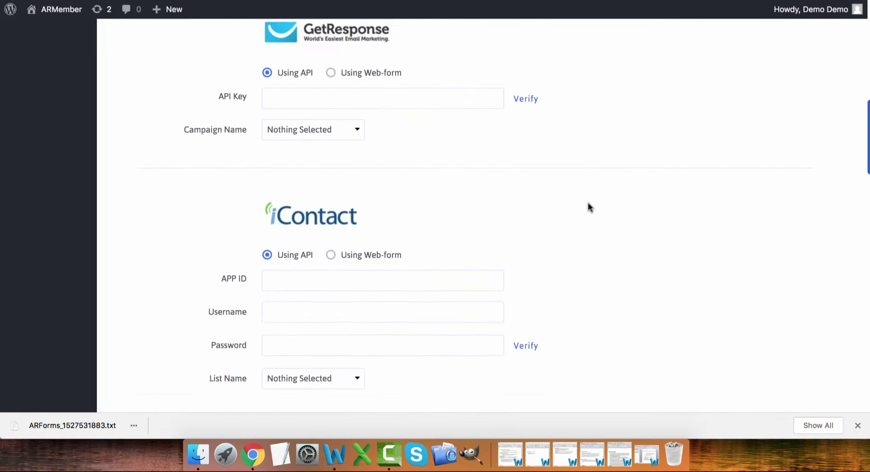
pyautogui.scroll(7, 588, 203)
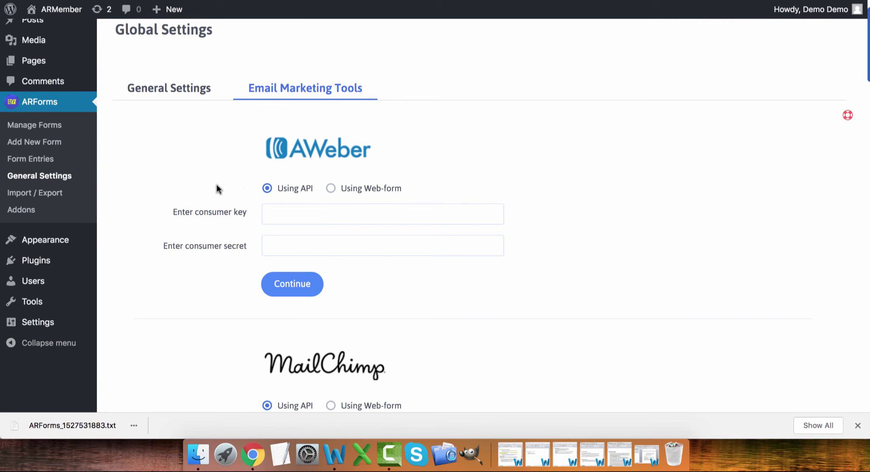
# - Open ARForms Import / Export and look over the export list for forms 100 and 102 and the import box
pyautogui.click(45, 196)
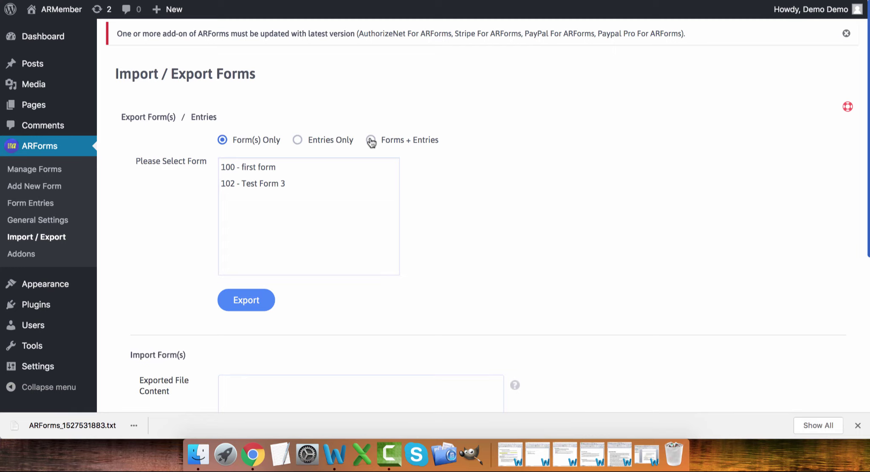
pyautogui.scroll(-5, 499, 204)
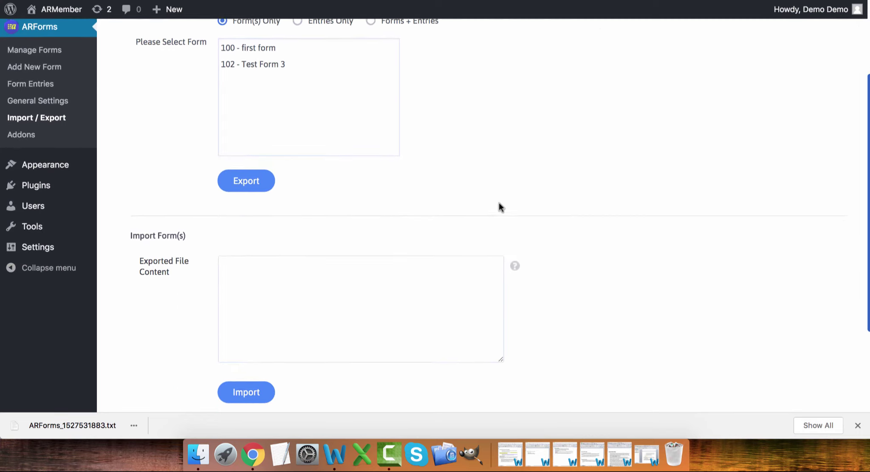
pyautogui.scroll(-3, 498, 203)
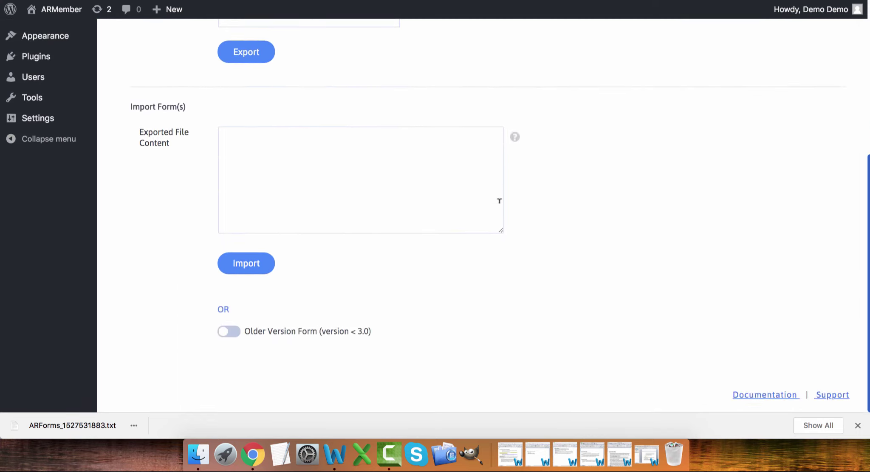
pyautogui.scroll(10, 499, 201)
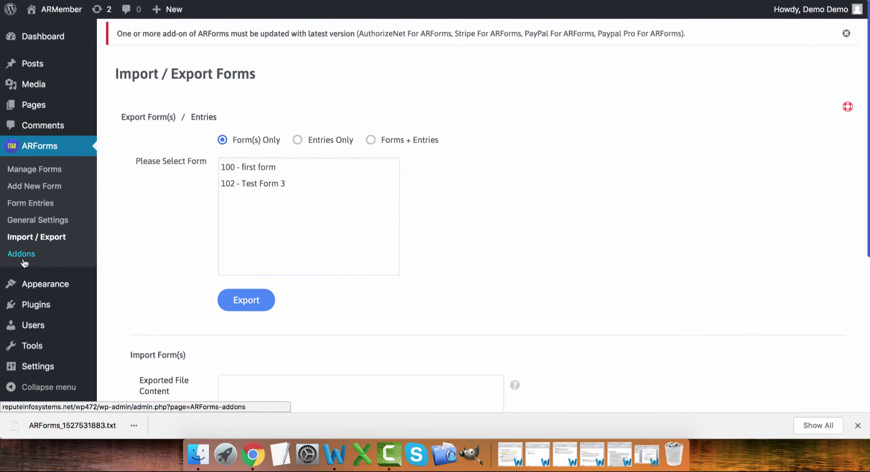
# - Browse the ARForms Add-ons cards: Active Campaign active; Zapier, Infusionsoft, Post Creator available
pyautogui.click(23, 260)
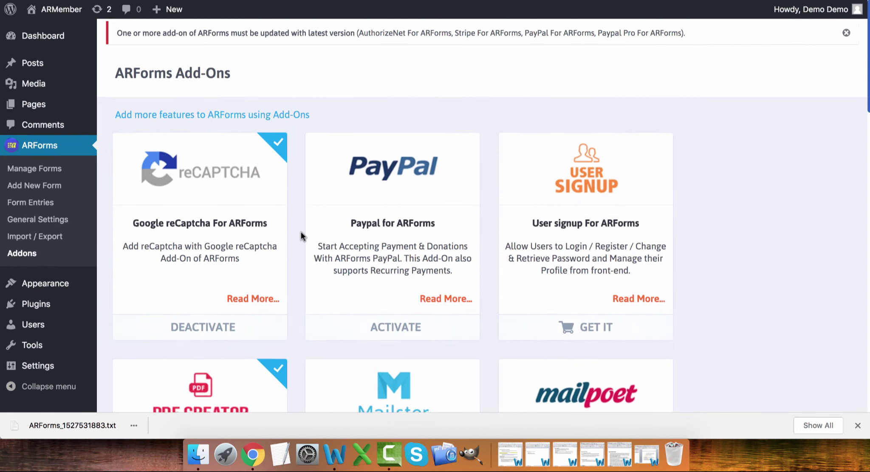
pyautogui.scroll(-3, 301, 236)
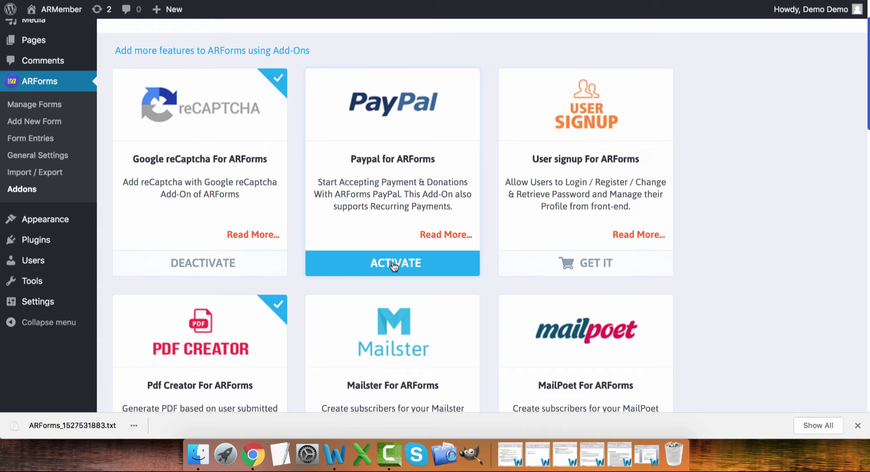
pyautogui.scroll(-5, 394, 266)
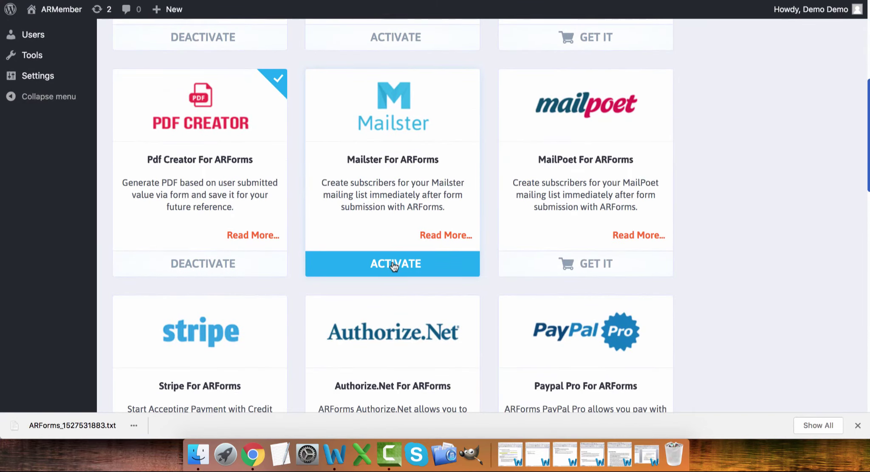
pyautogui.scroll(-3, 394, 266)
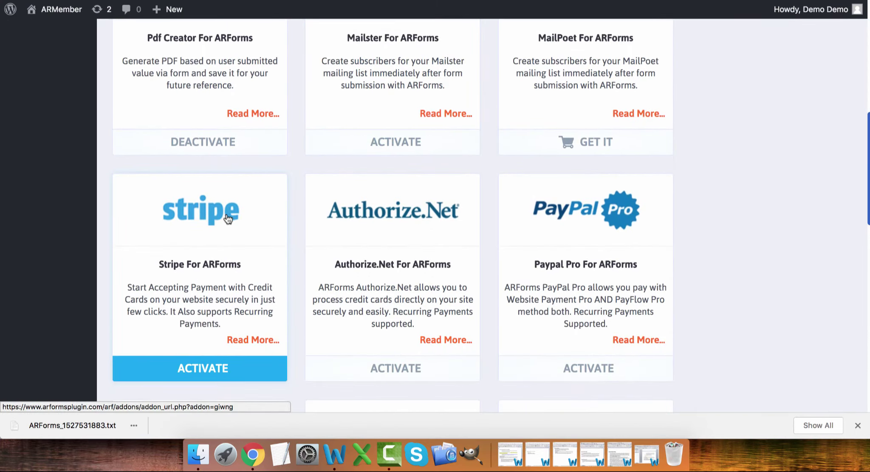
pyautogui.scroll(-6, 416, 221)
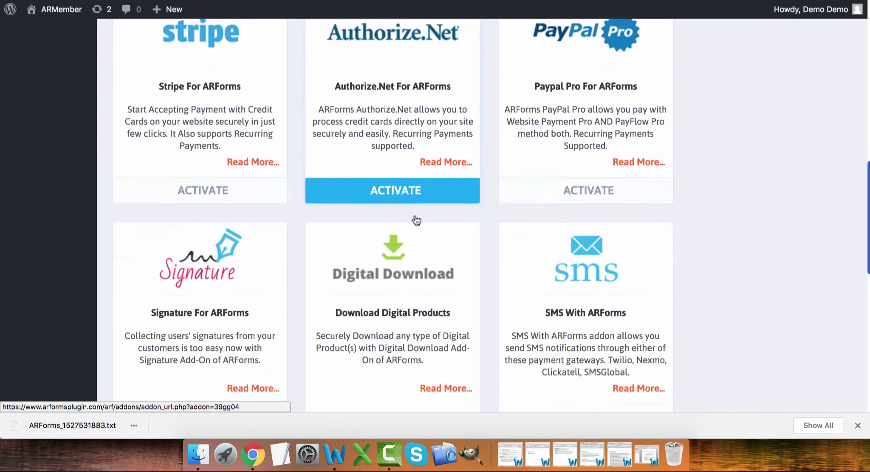
pyautogui.scroll(-2, 416, 220)
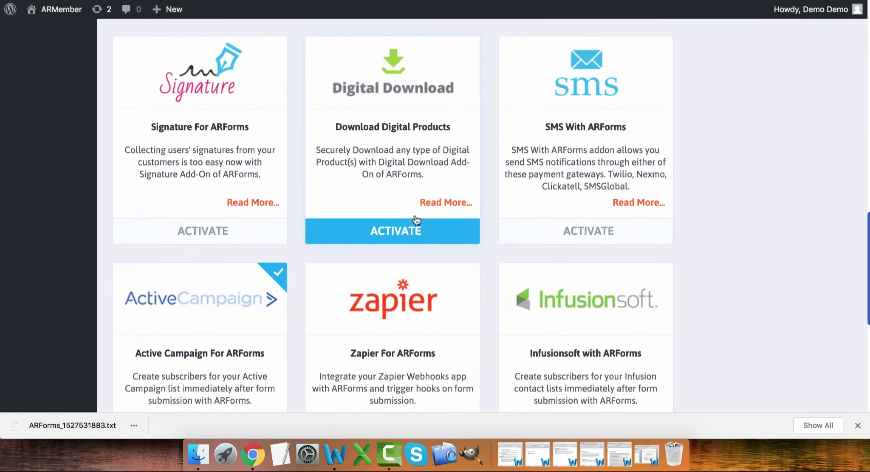
pyautogui.scroll(-3, 489, 244)
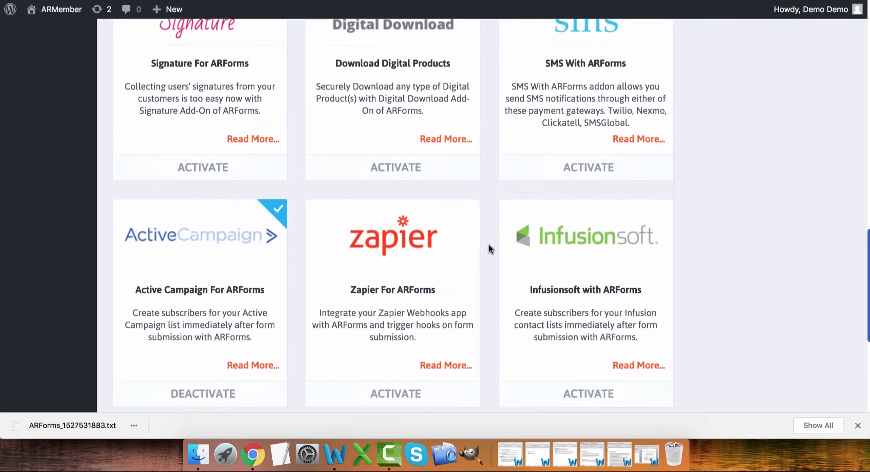
pyautogui.scroll(-2, 488, 248)
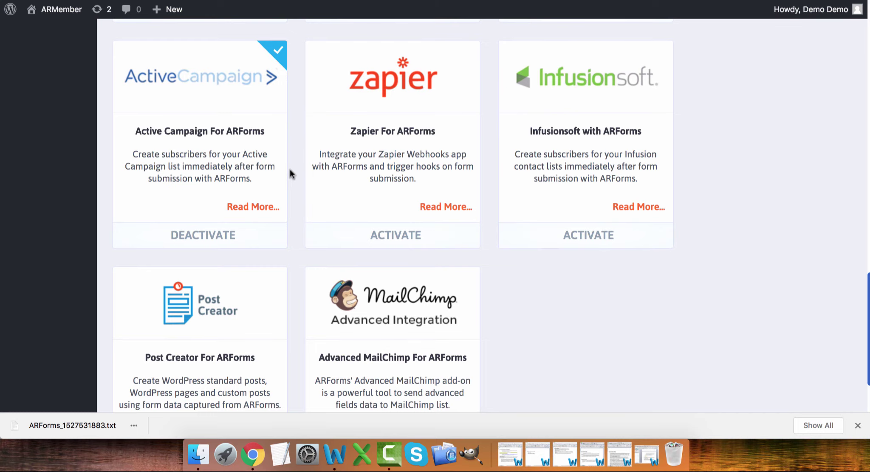
pyautogui.scroll(-2, 238, 237)
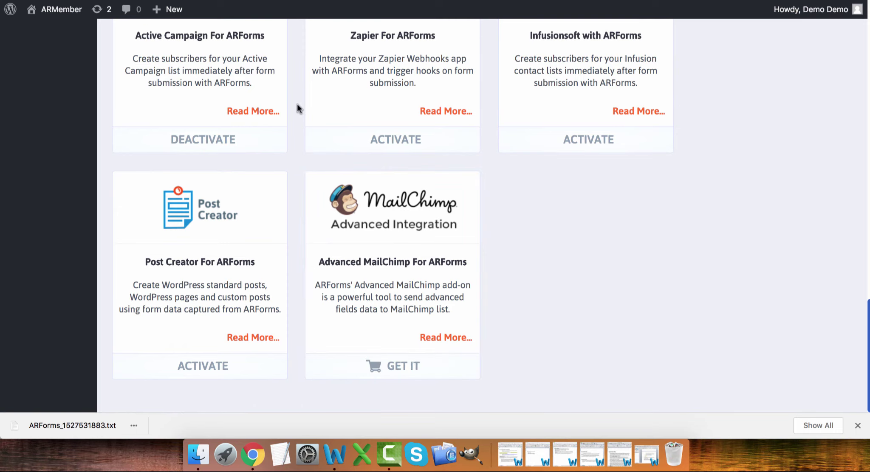
pyautogui.scroll(3, 297, 109)
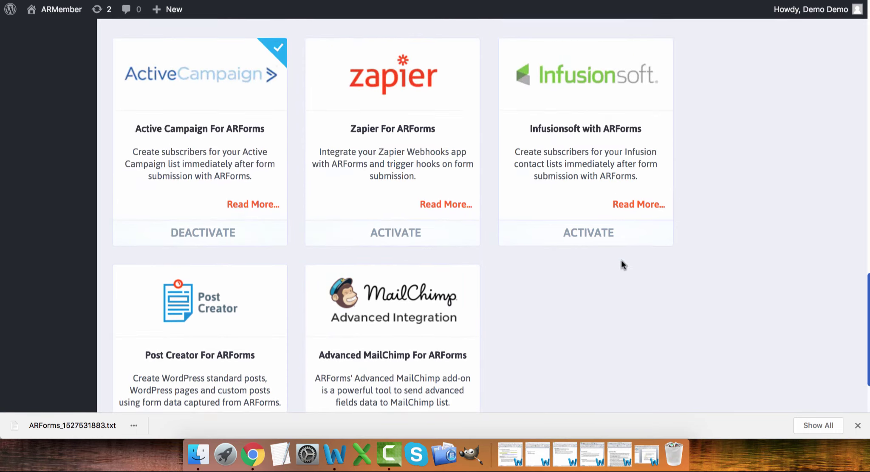